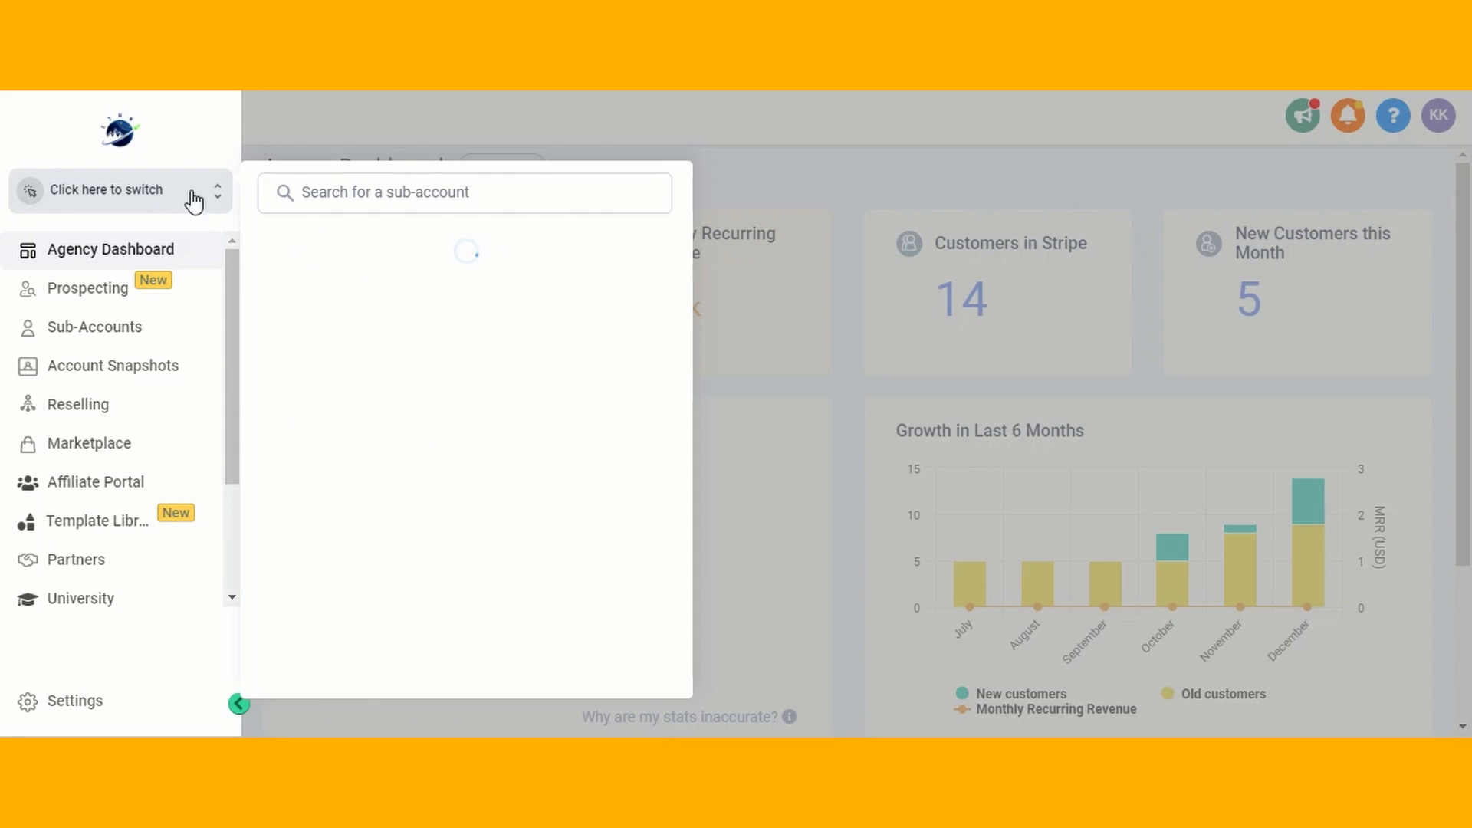
# - Switch to the Global Social Media Marketing sub-account and open its Surveys section under Sites
pyautogui.scroll(-3, 449, 469)
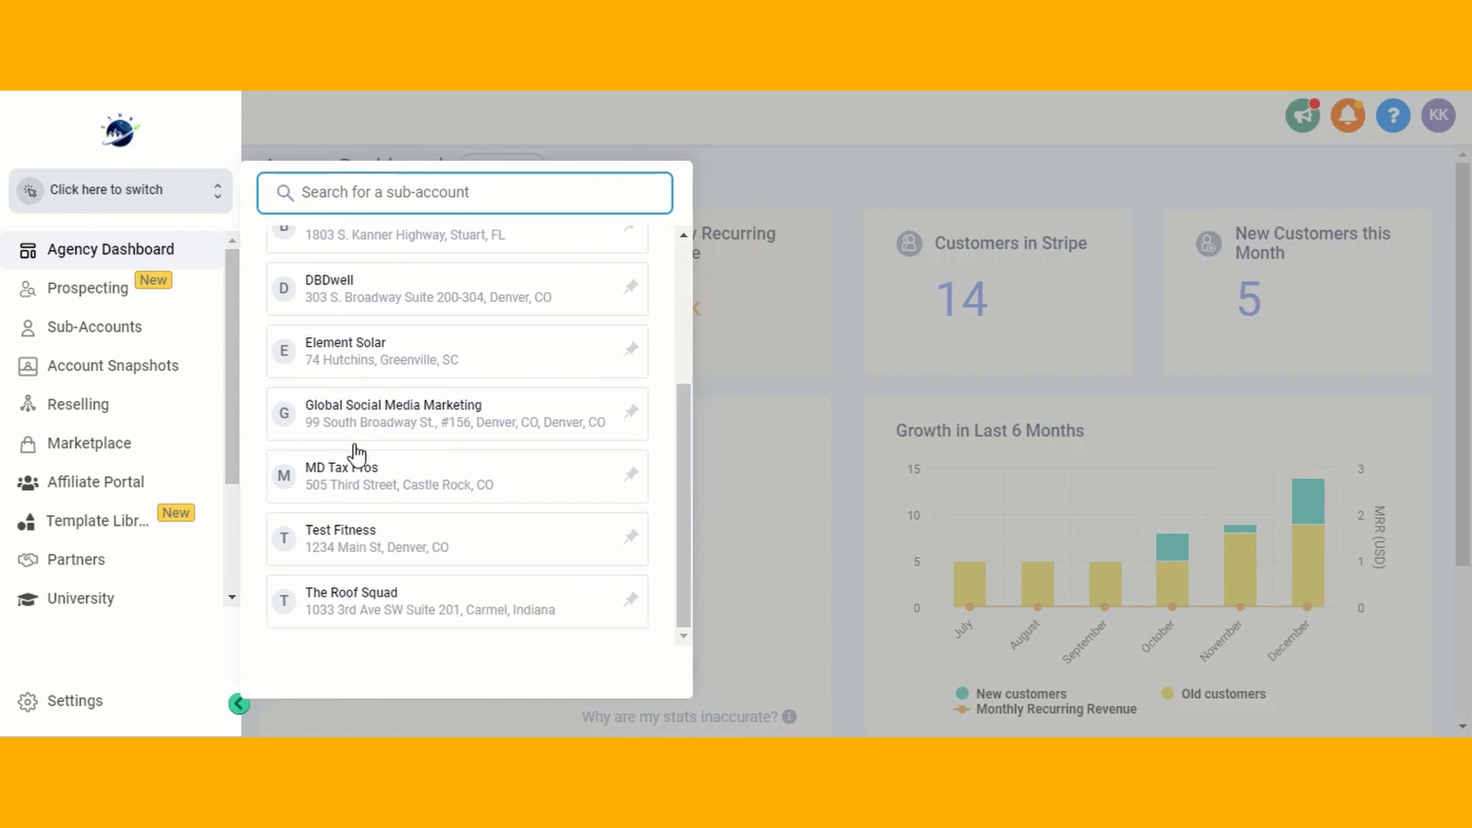
pyautogui.click(414, 422)
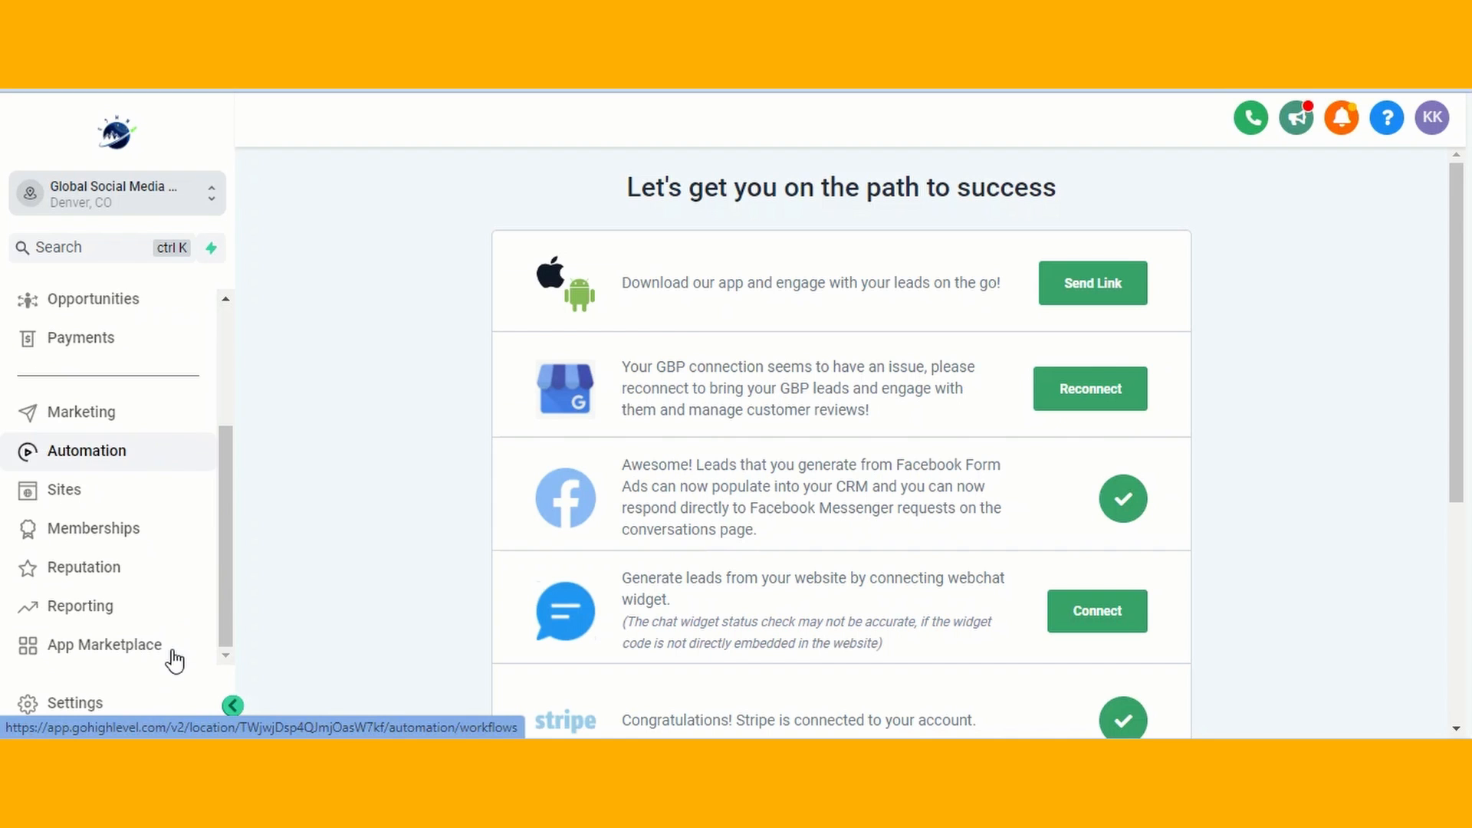
pyautogui.click(70, 496)
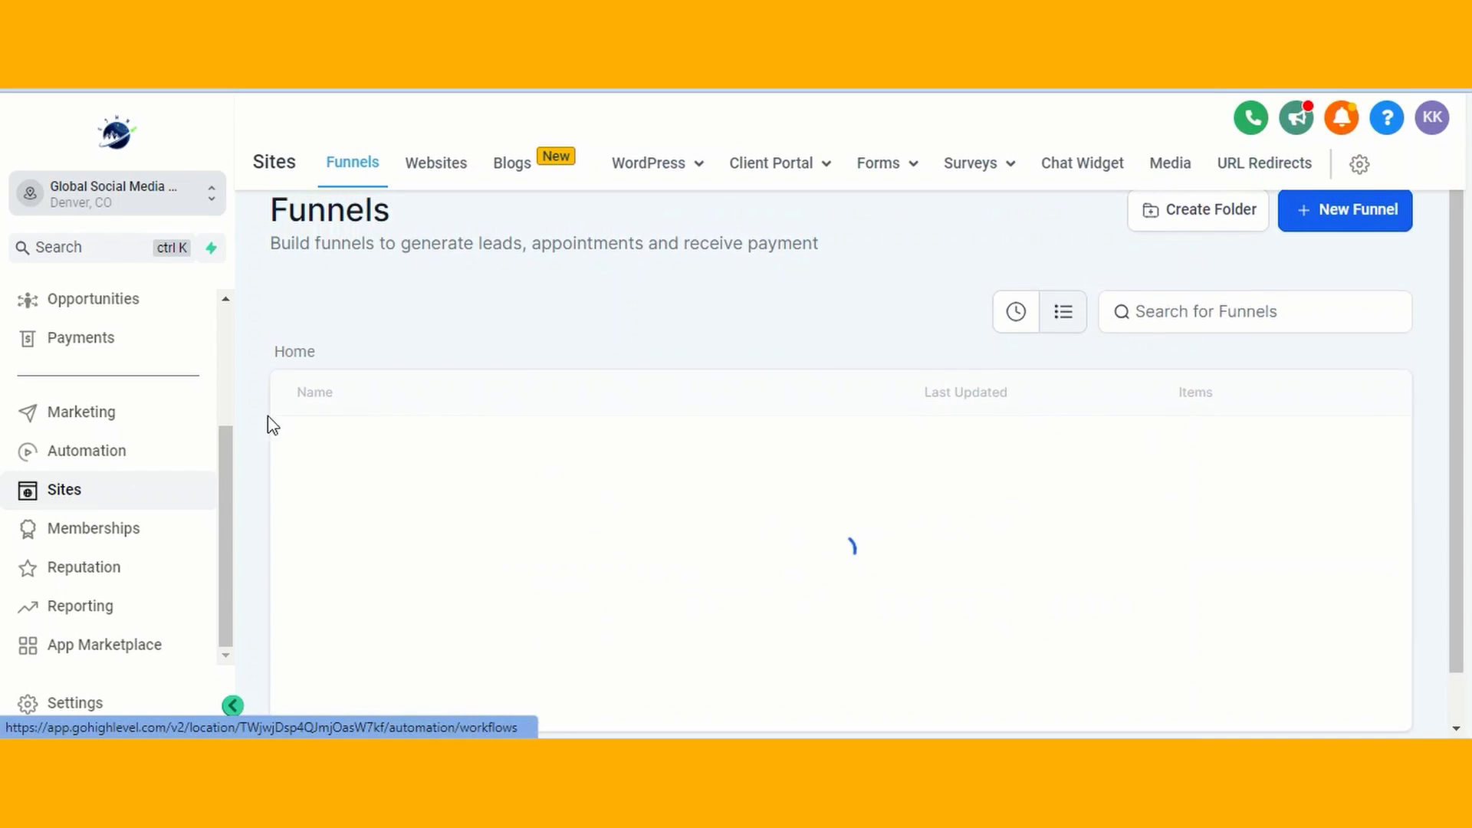
pyautogui.moveTo(972, 172)
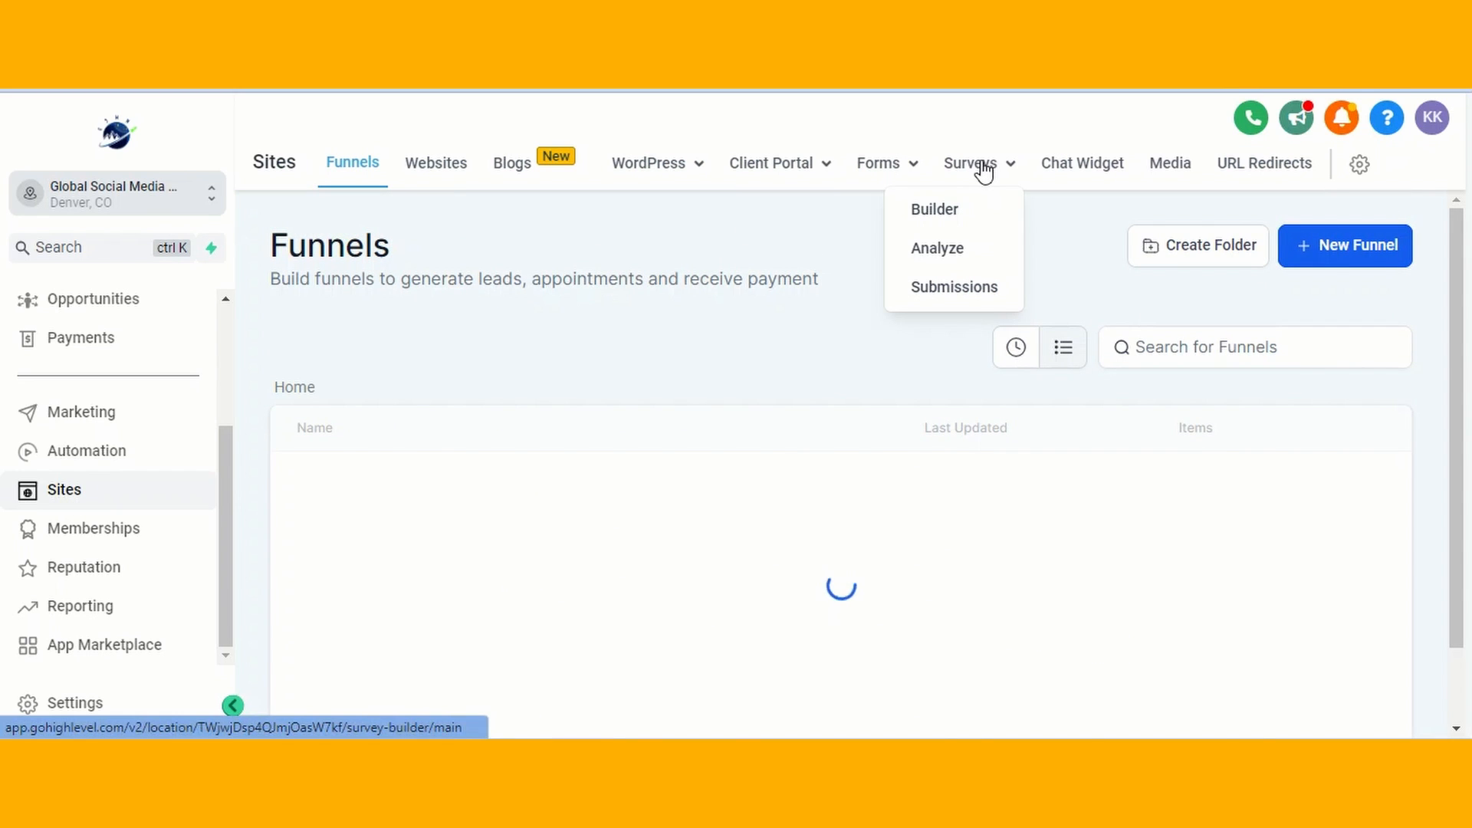
pyautogui.click(989, 164)
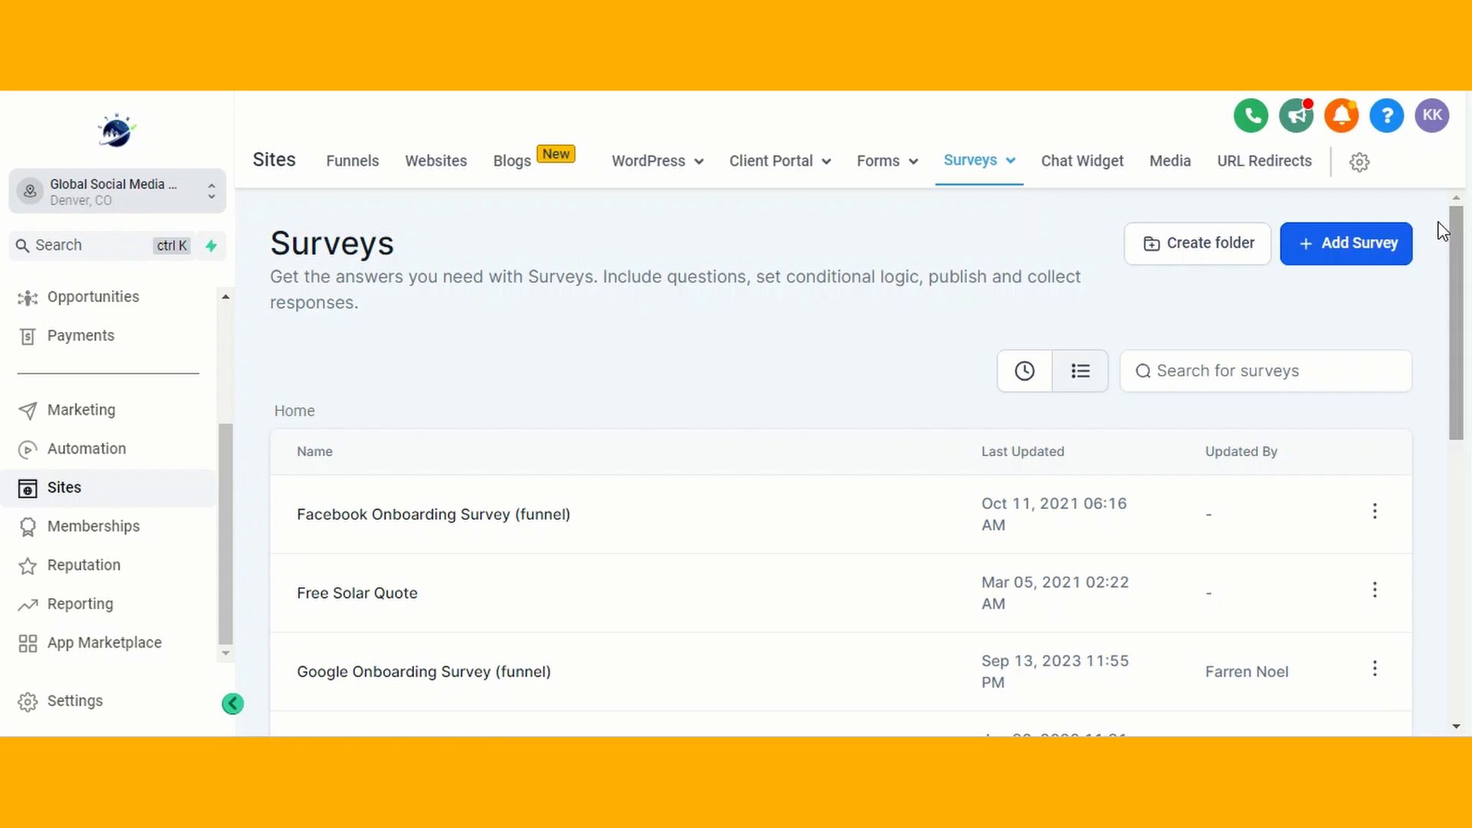
# - Browse the survey template library and preview the Autumn School Retreat Sign Up template before closing the library
pyautogui.click(1375, 253)
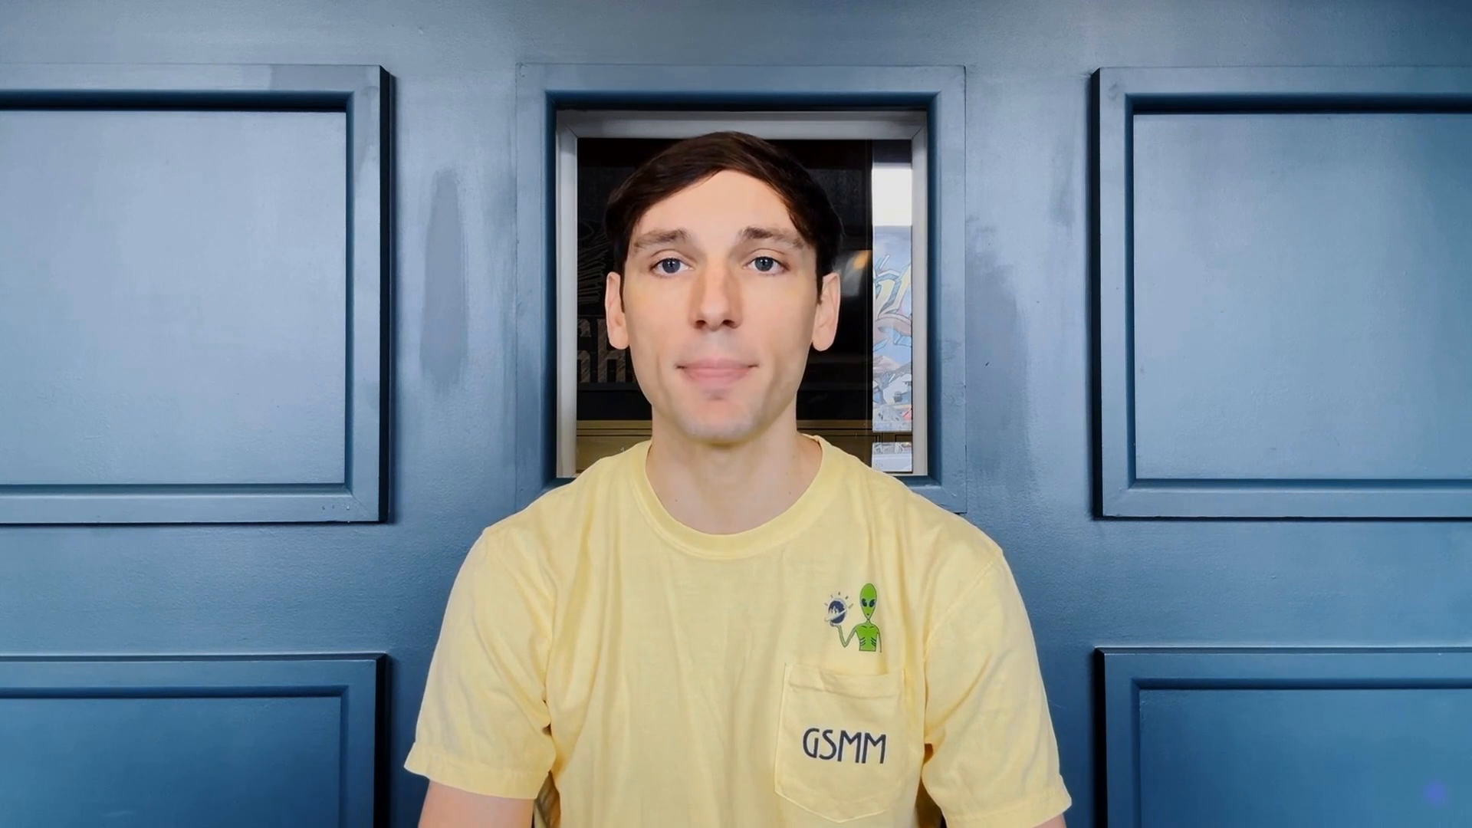
pyautogui.click(1265, 340)
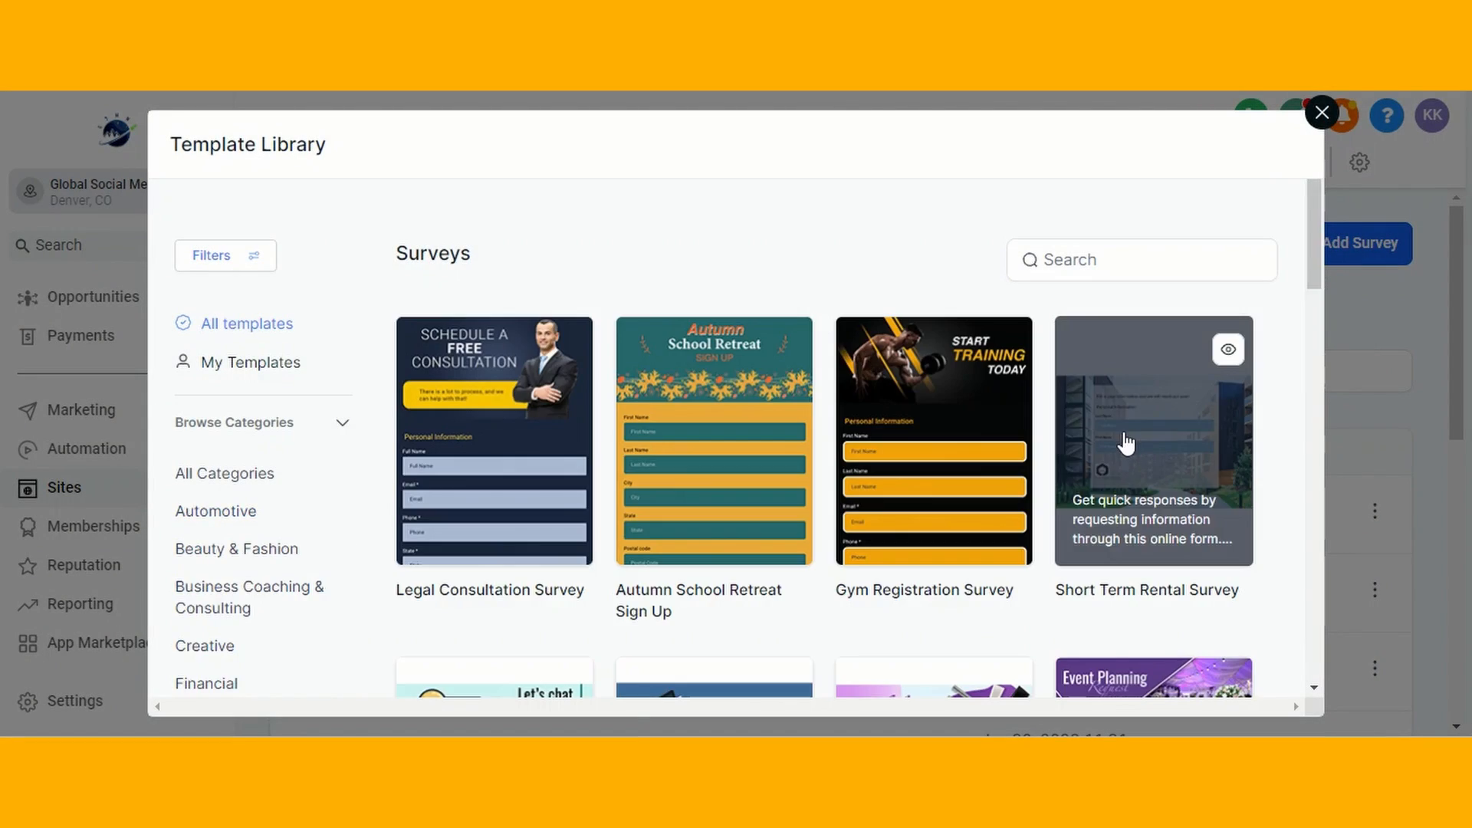
pyautogui.scroll(-6, 1188, 279)
pyautogui.scroll(-3, 1189, 284)
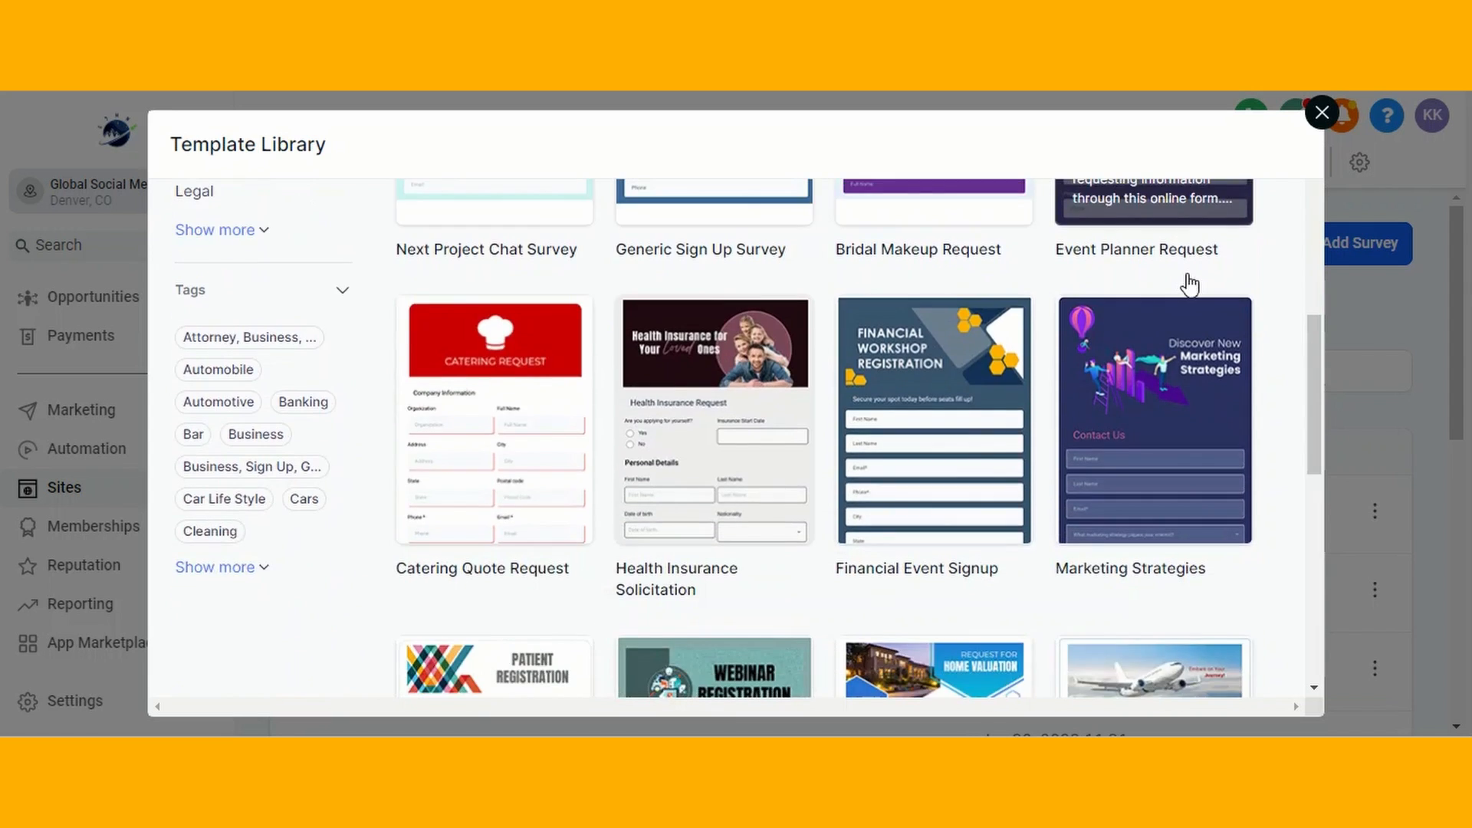
pyautogui.click(721, 439)
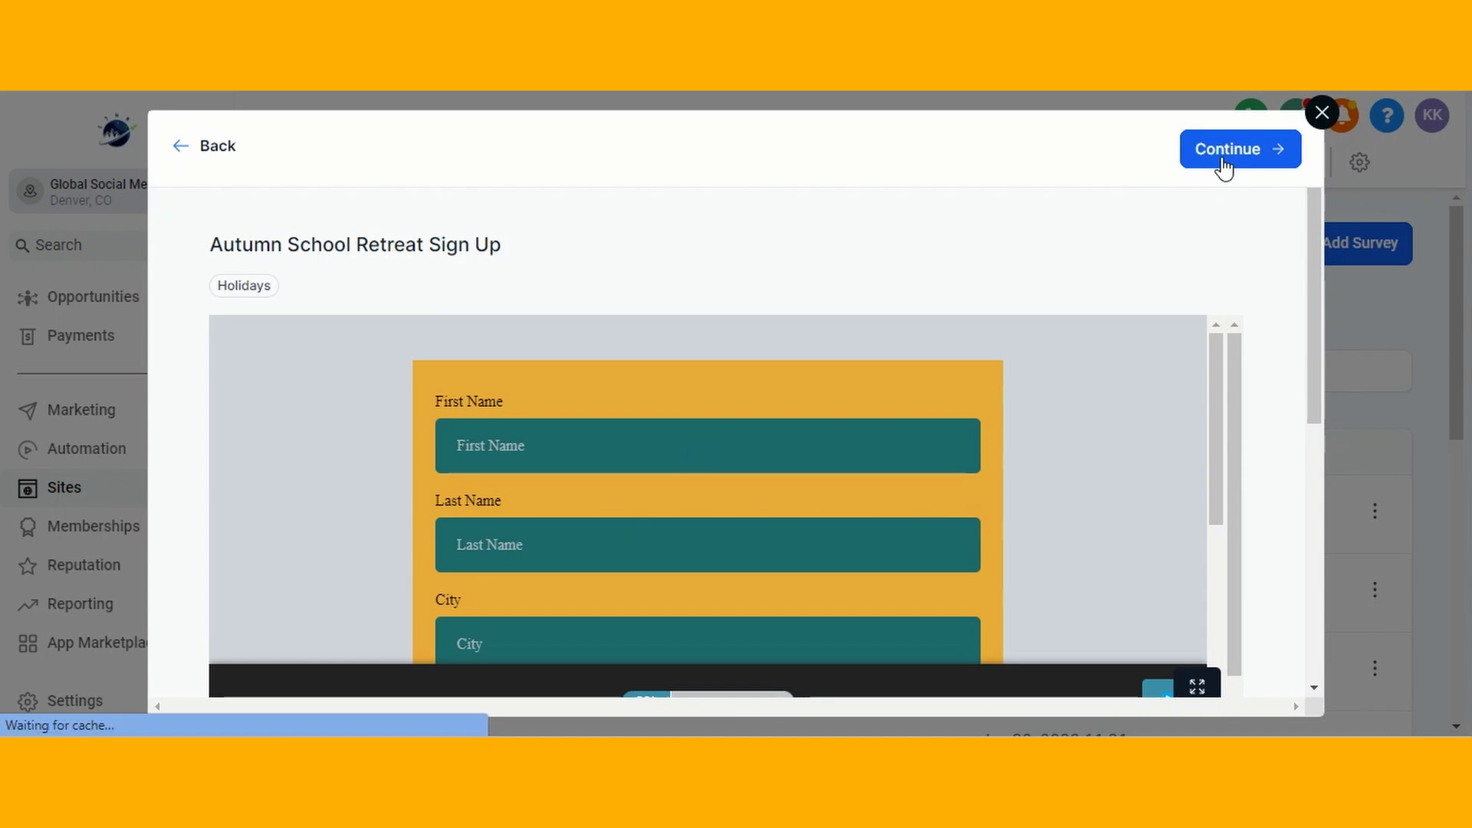
pyautogui.click(1321, 115)
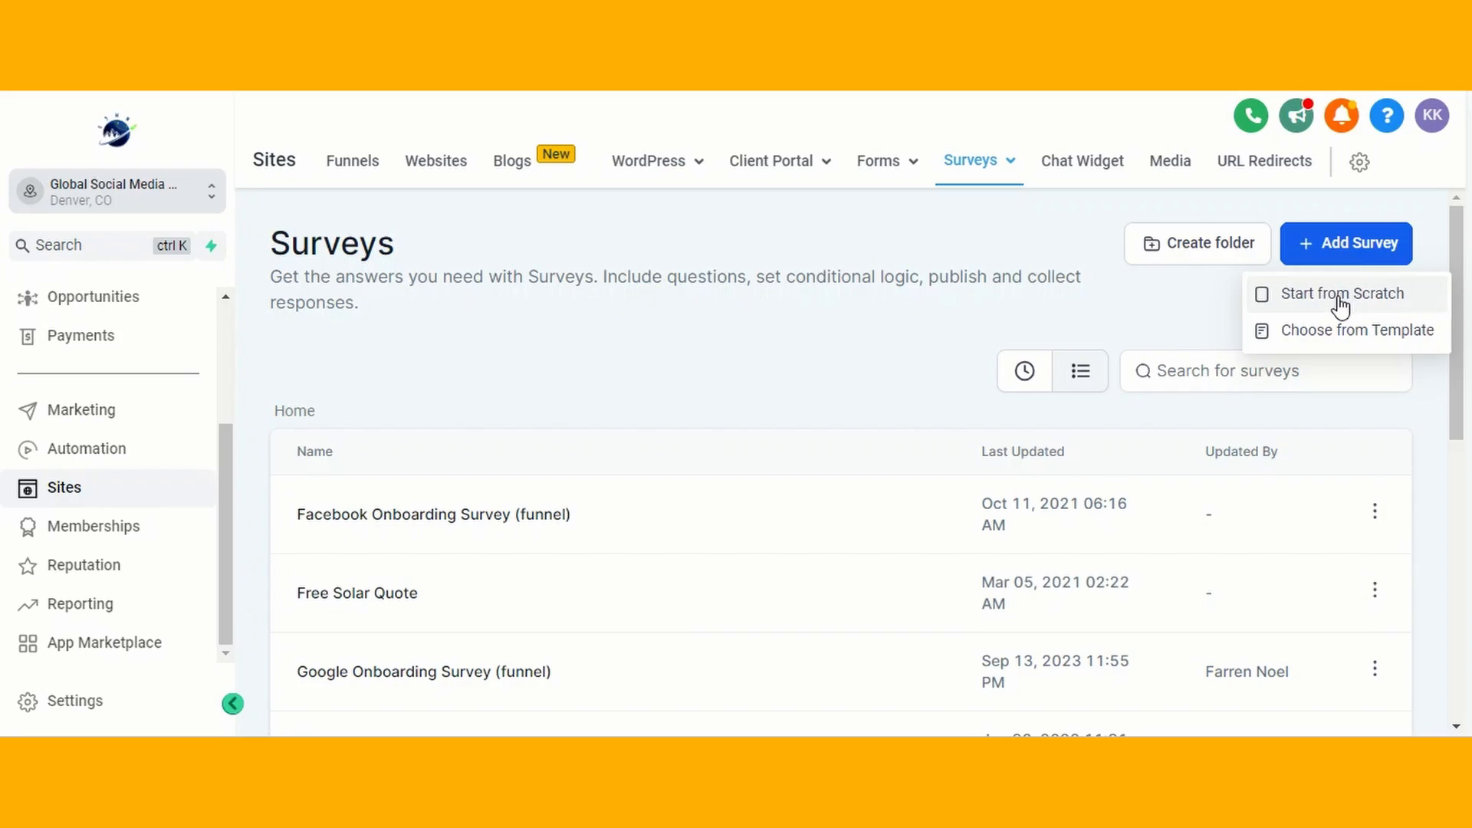
# - Start a new survey from scratch and show its quick-add elements
pyautogui.click(1339, 307)
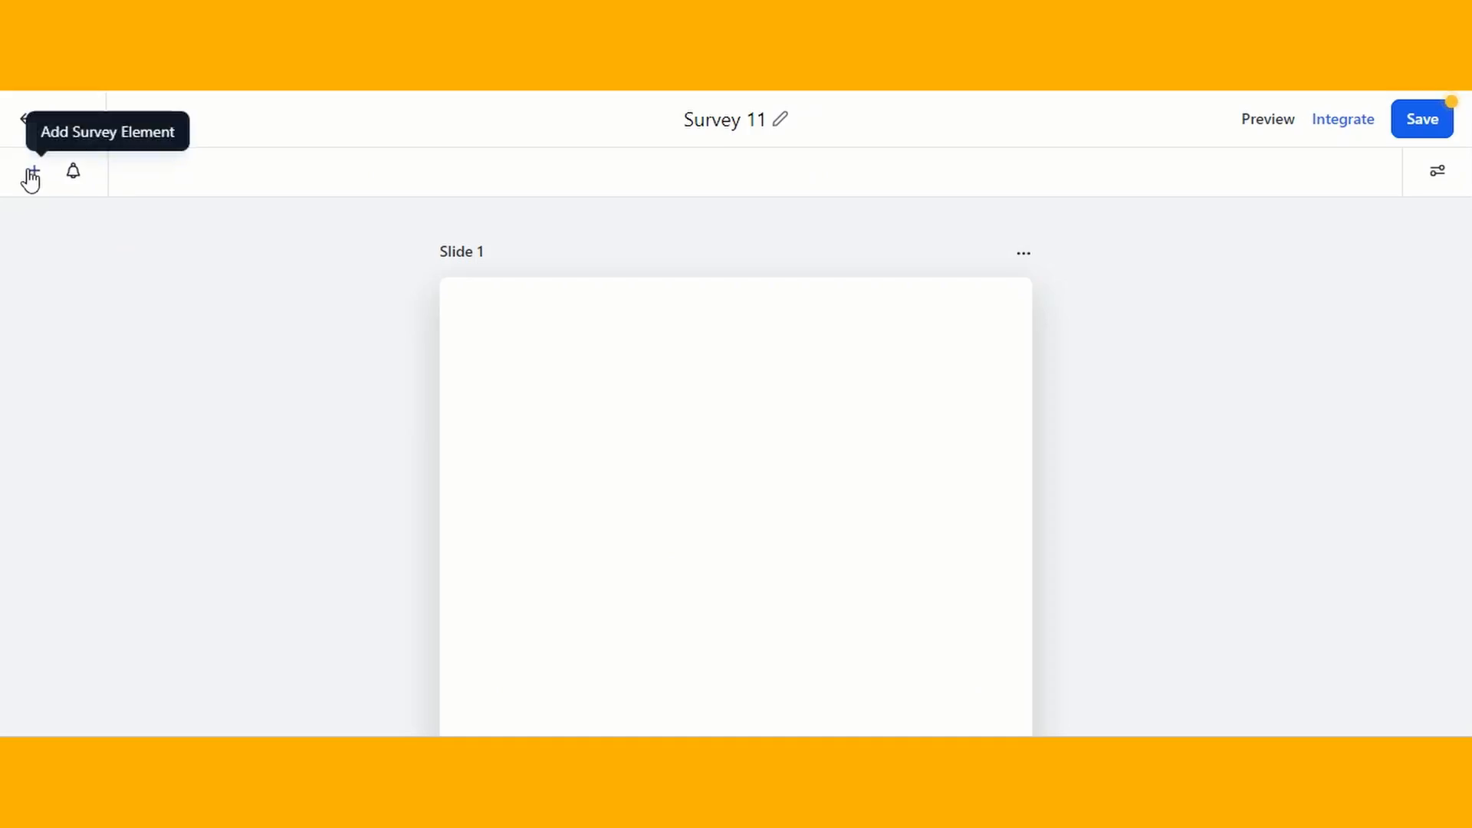
pyautogui.click(34, 172)
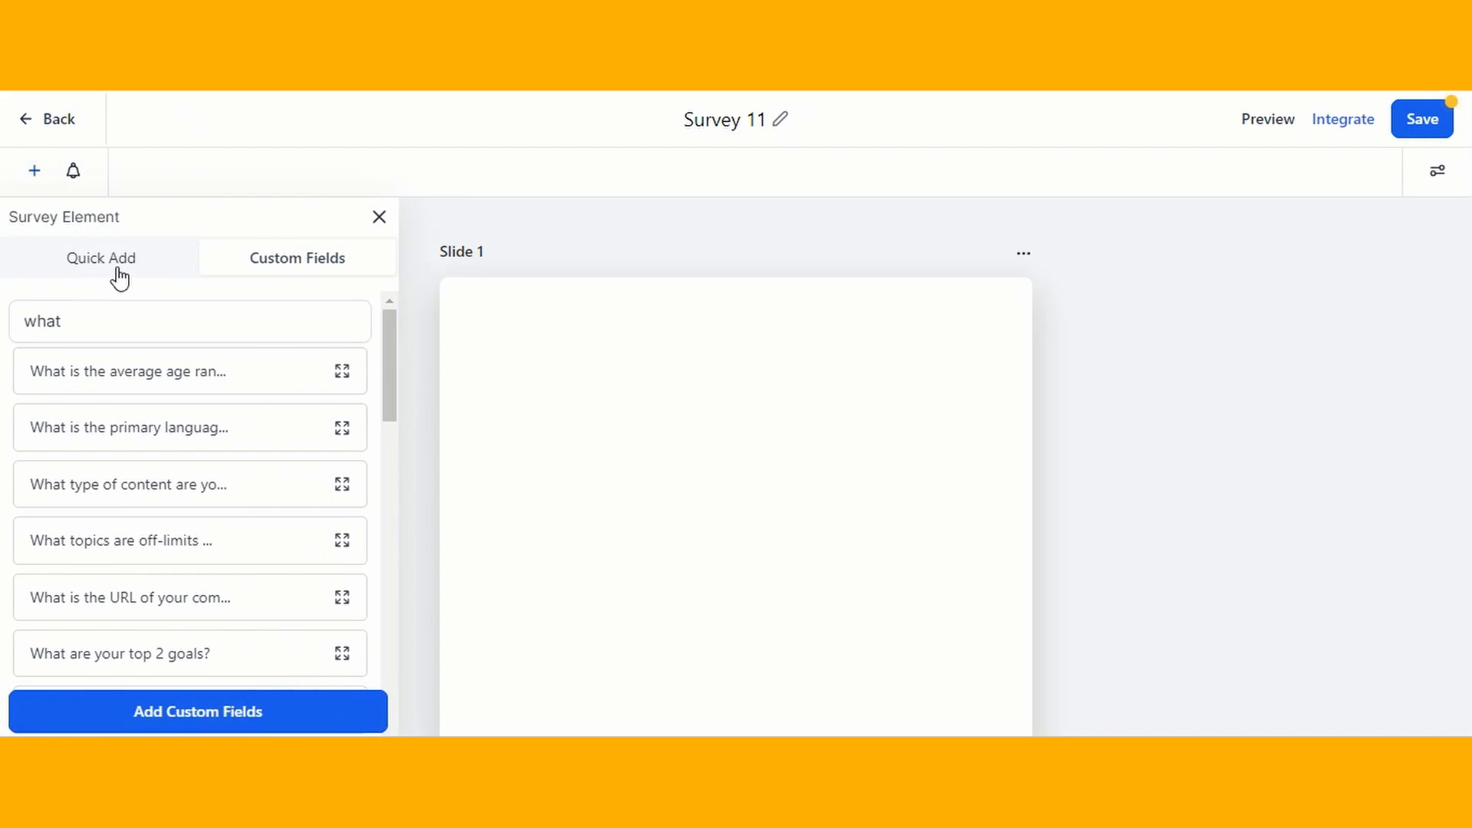
pyautogui.click(119, 276)
# - Add First Name, Last Name and Email fields to Slide 1
pyautogui.scroll(-9, 312, 335)
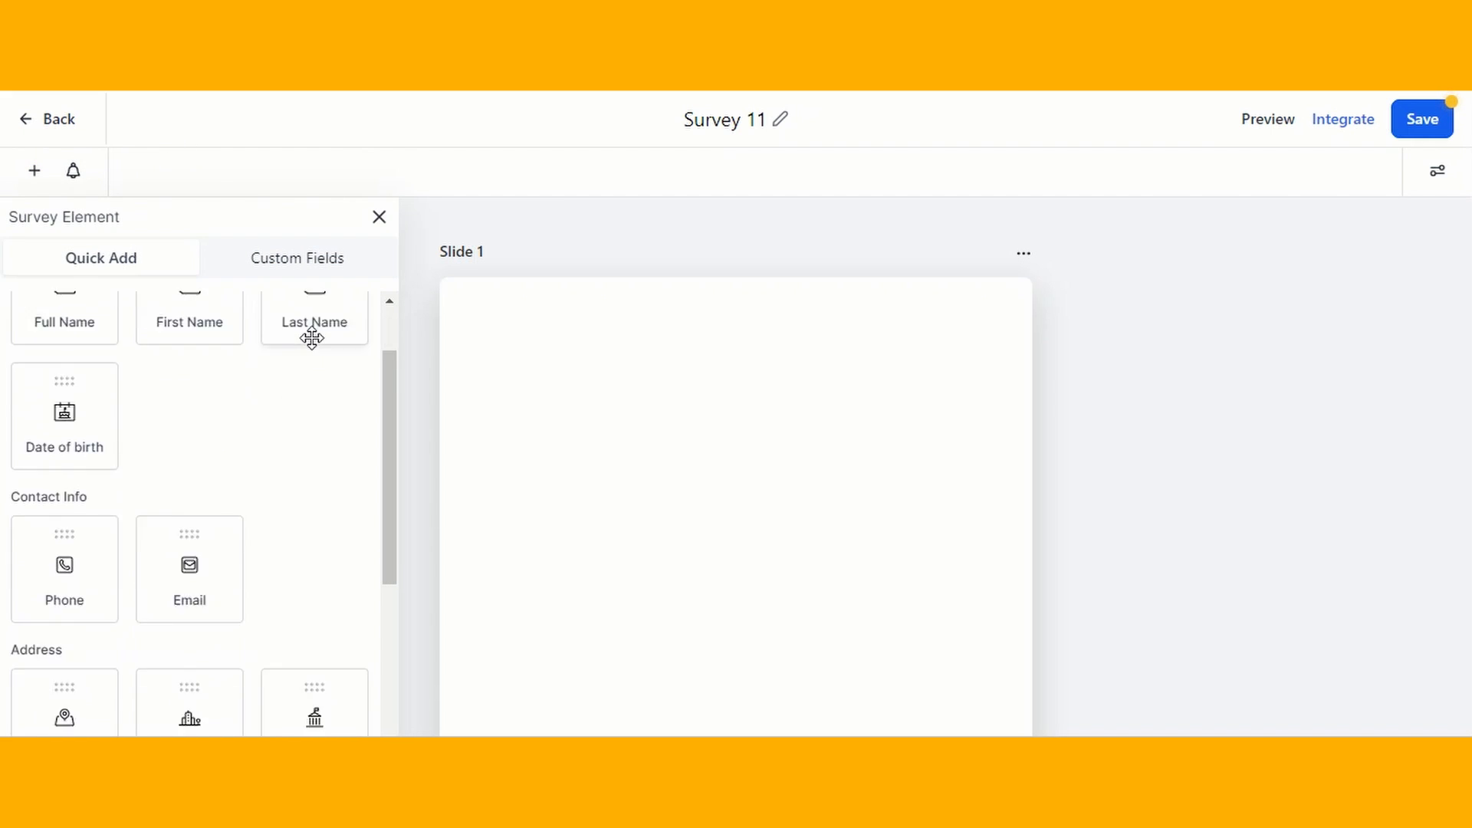
pyautogui.scroll(9, 312, 335)
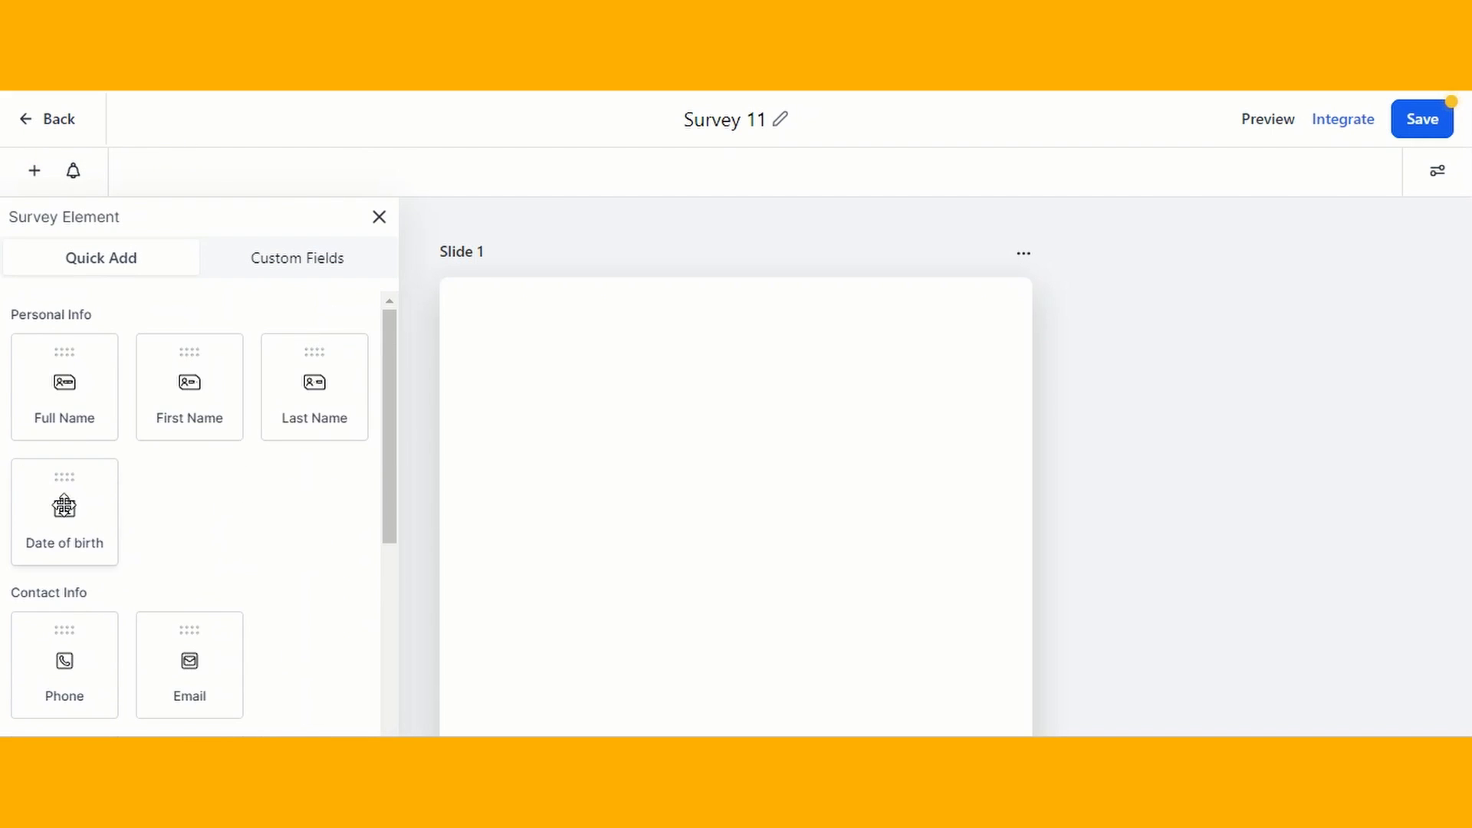
pyautogui.scroll(-9, 278, 568)
pyautogui.scroll(9, 278, 568)
pyautogui.moveTo(202, 408); pyautogui.dragTo(579, 416)
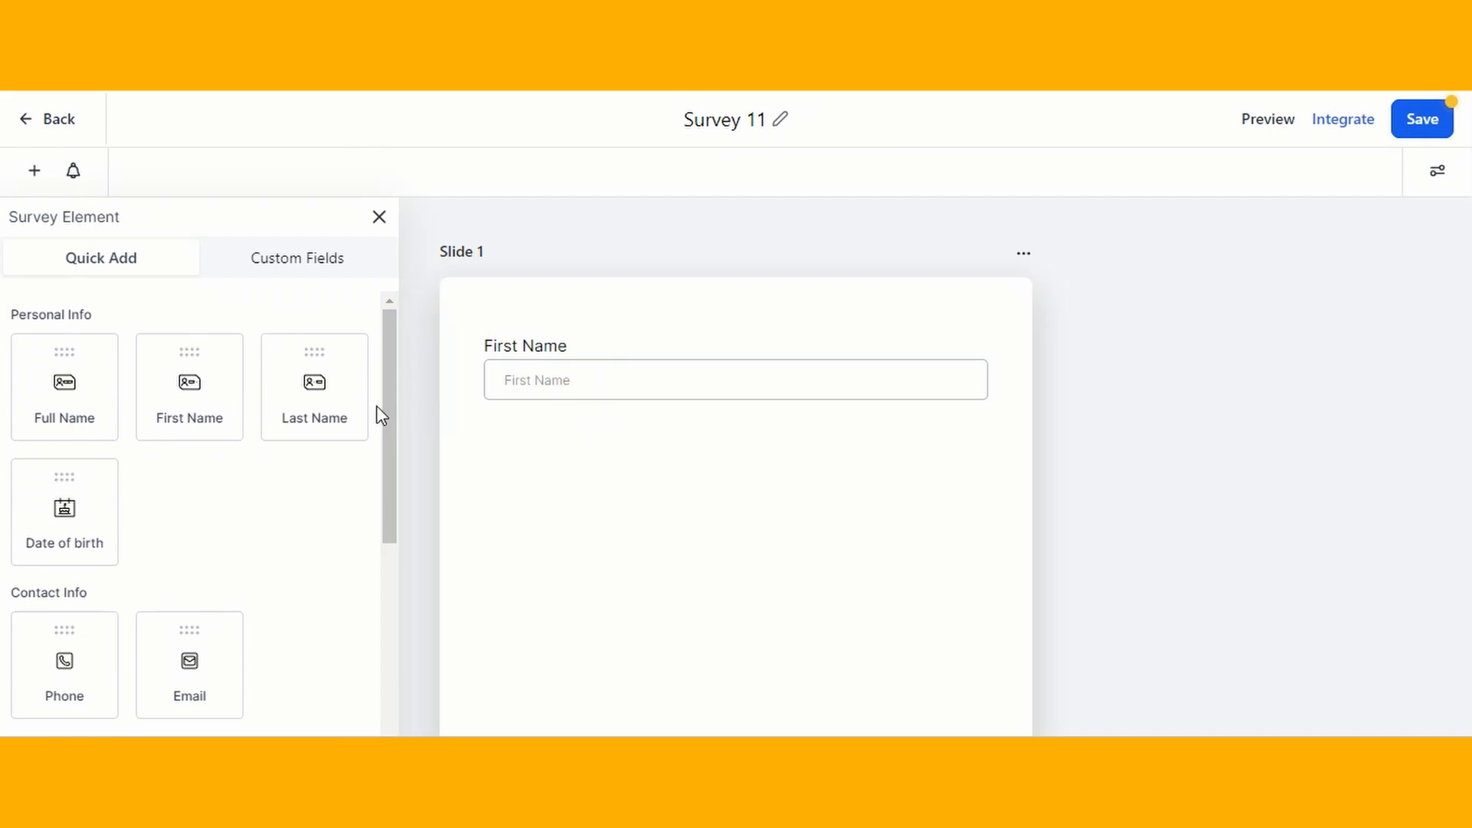
pyautogui.moveTo(300, 404); pyautogui.dragTo(559, 516)
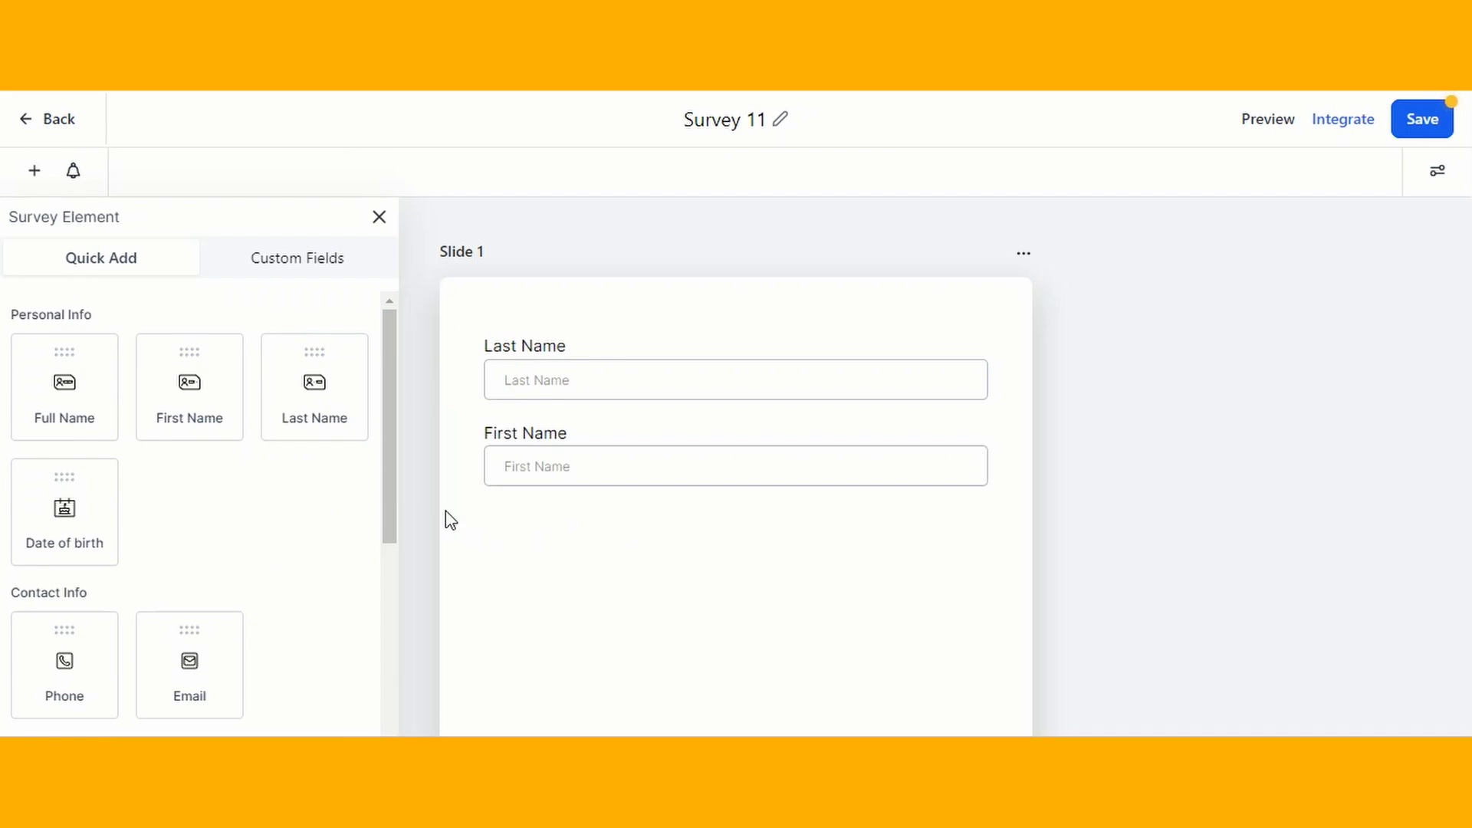
pyautogui.scroll(-4, 240, 495)
pyautogui.moveTo(194, 395); pyautogui.dragTo(565, 618)
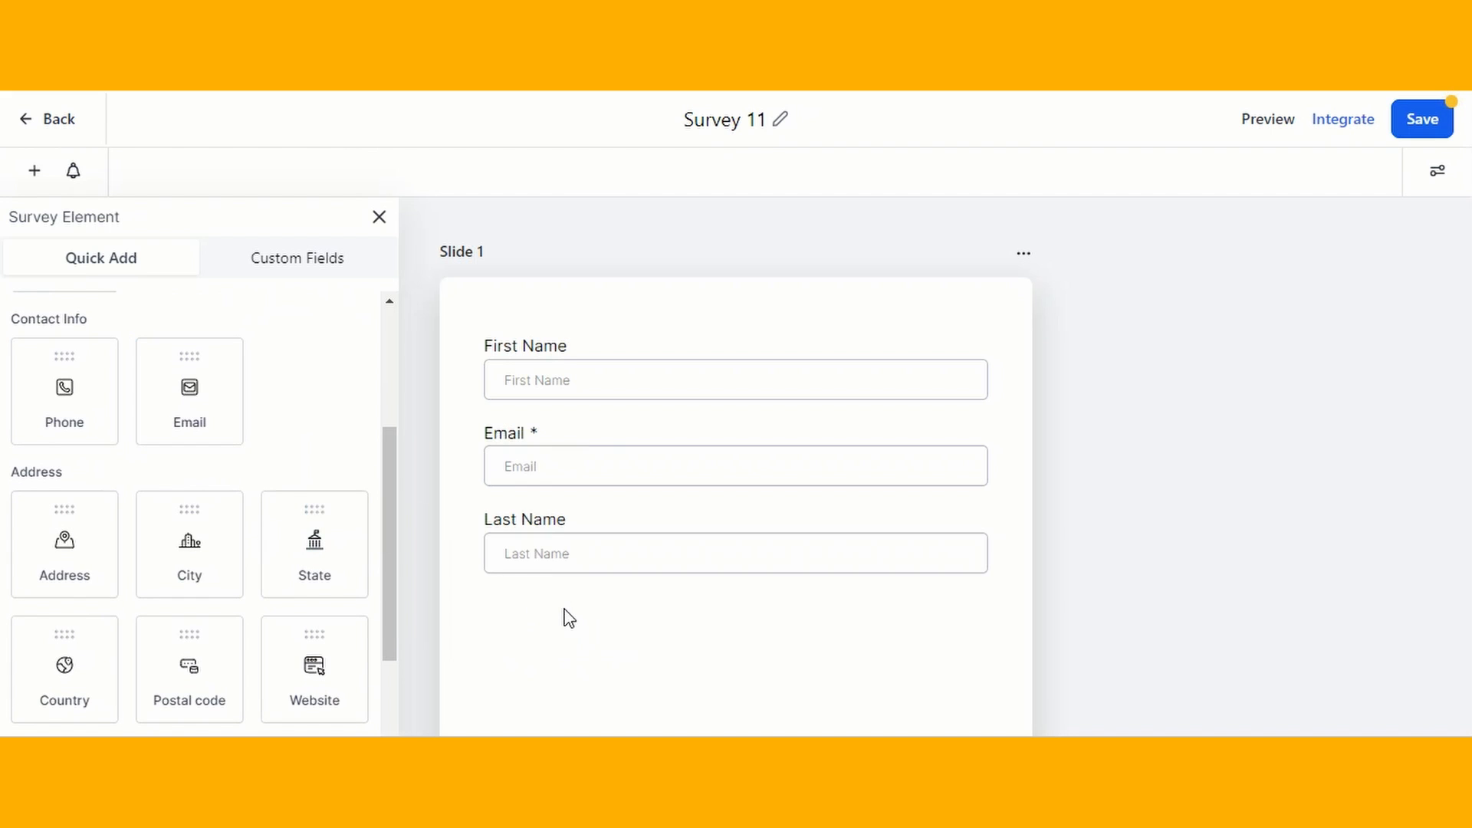
# - Add another slide below Slide 1
pyautogui.scroll(-1, 761, 413)
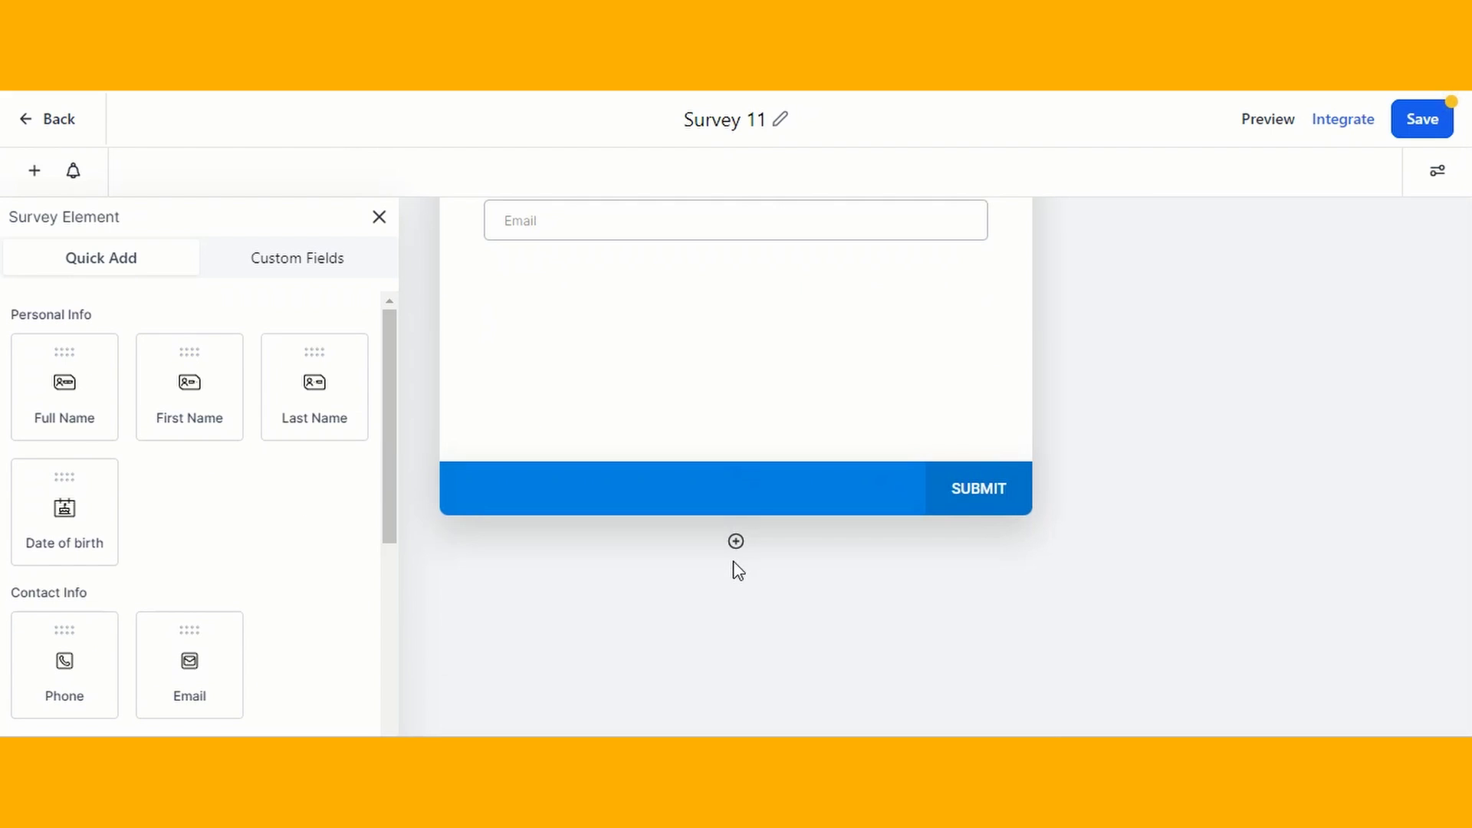
pyautogui.click(736, 541)
pyautogui.scroll(-5, 868, 496)
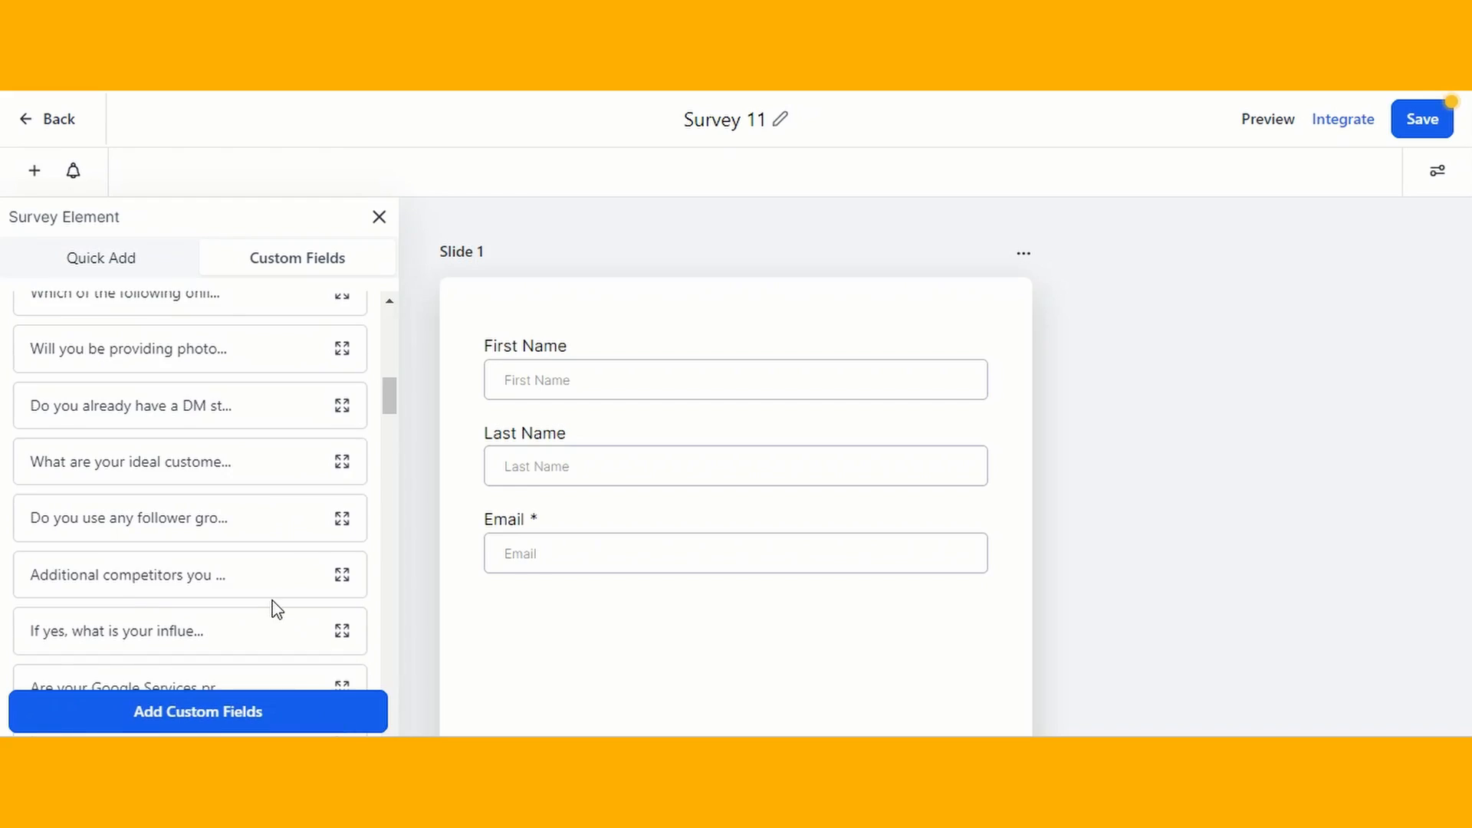
# - Start a new custom field of the Dropdown (Multiple) type and proceed to its details
pyautogui.scroll(2, 274, 609)
pyautogui.scroll(5, 276, 610)
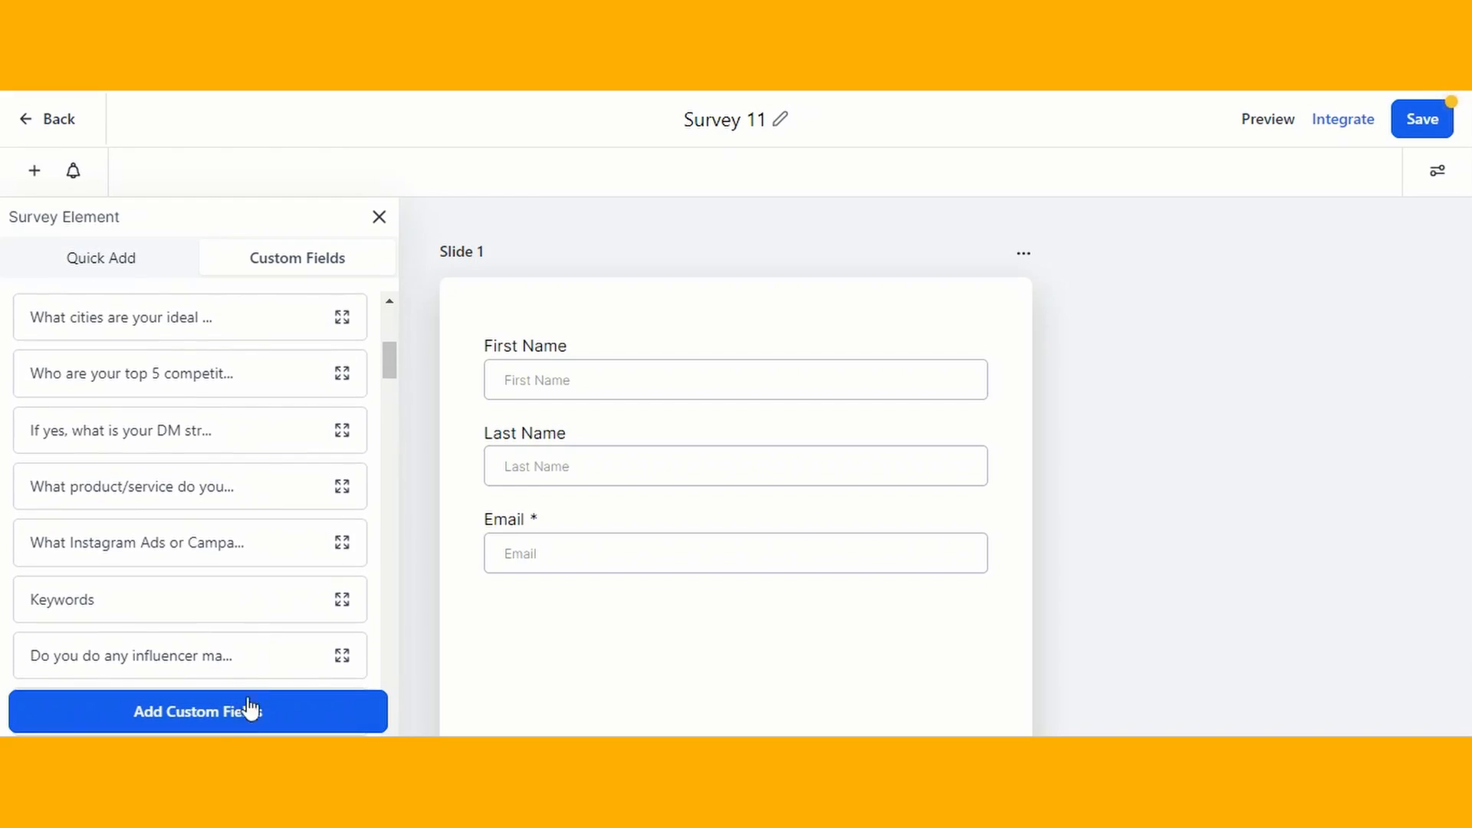
pyautogui.click(240, 720)
pyautogui.click(539, 483)
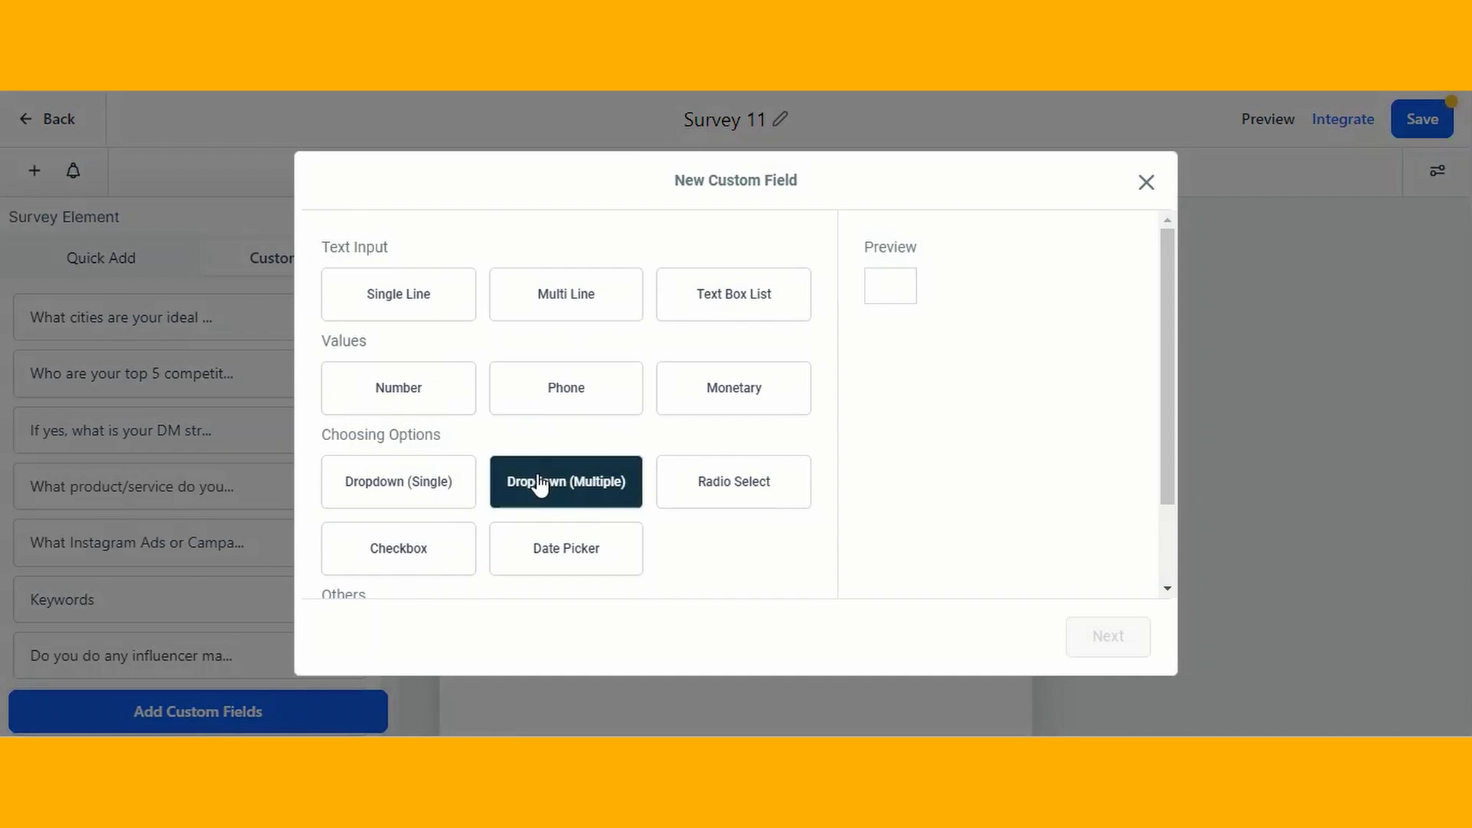
pyautogui.scroll(-2, 540, 485)
pyautogui.scroll(2, 540, 485)
pyautogui.click(573, 489)
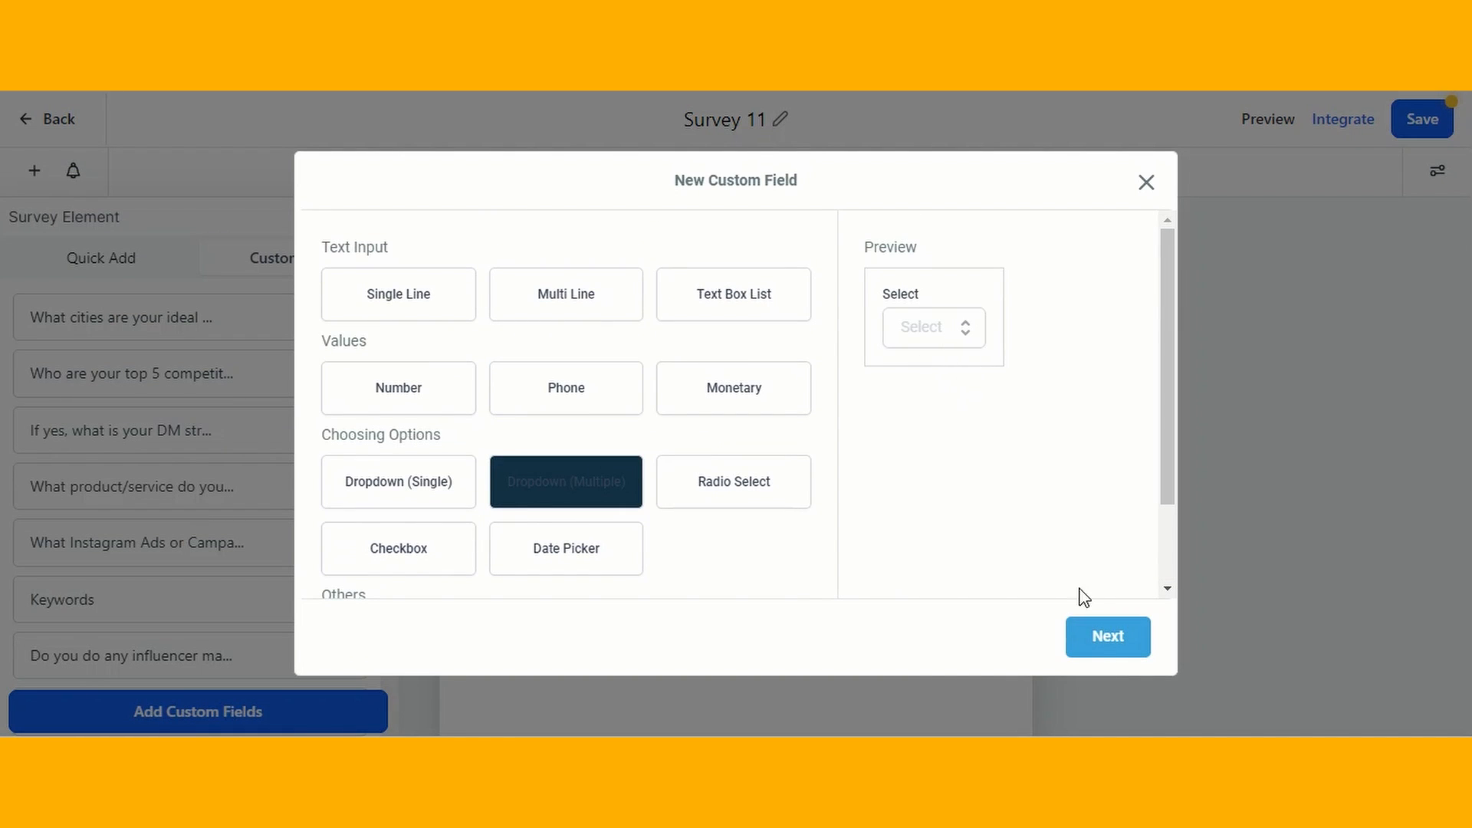
pyautogui.click(1116, 648)
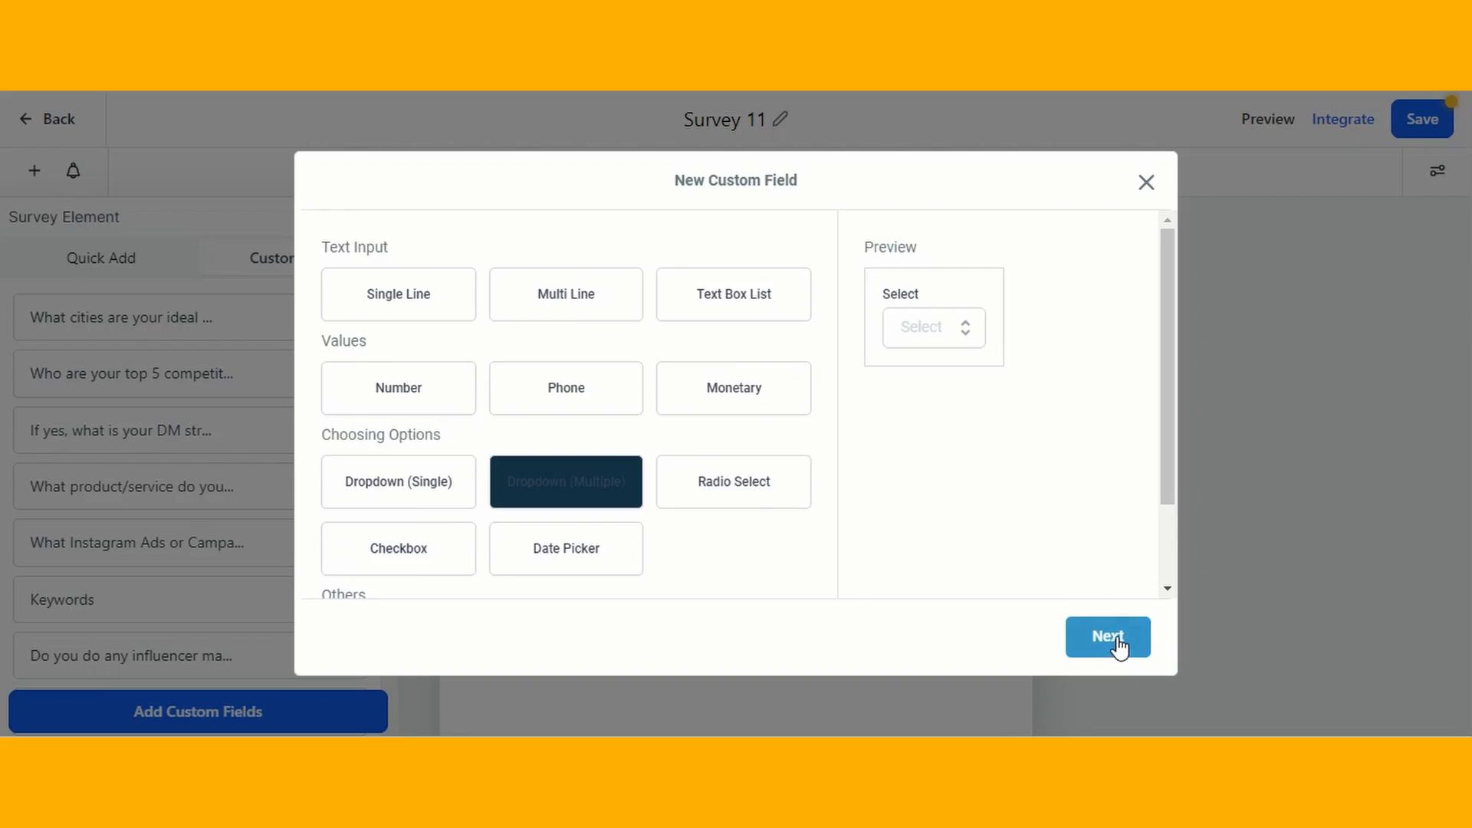
pyautogui.click(1109, 638)
# - Name the custom field "Which Services You Need?" and assign it to the Additional Info group
pyautogui.click(609, 379)
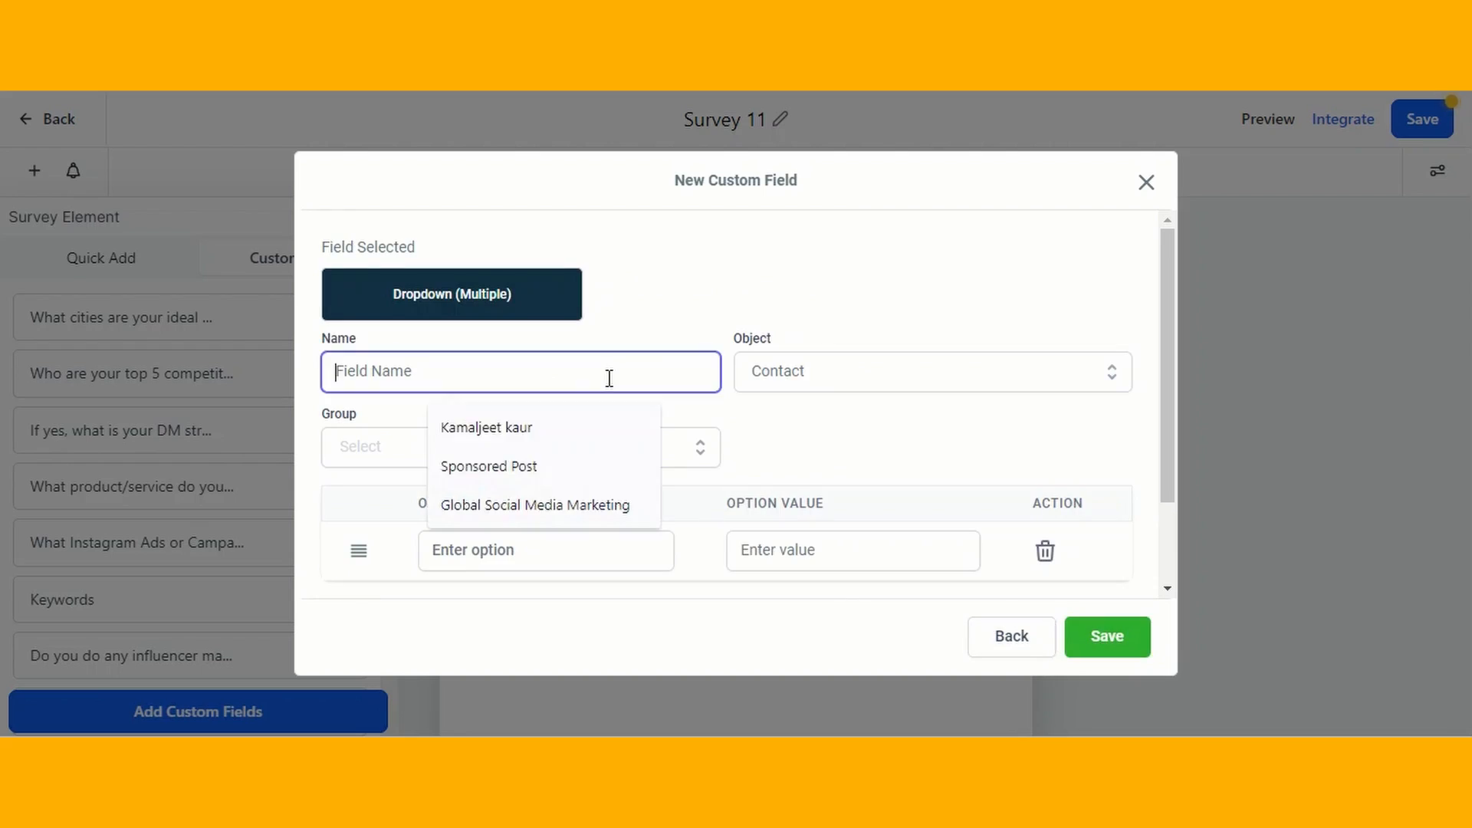
pyautogui.write('Which Services Y')
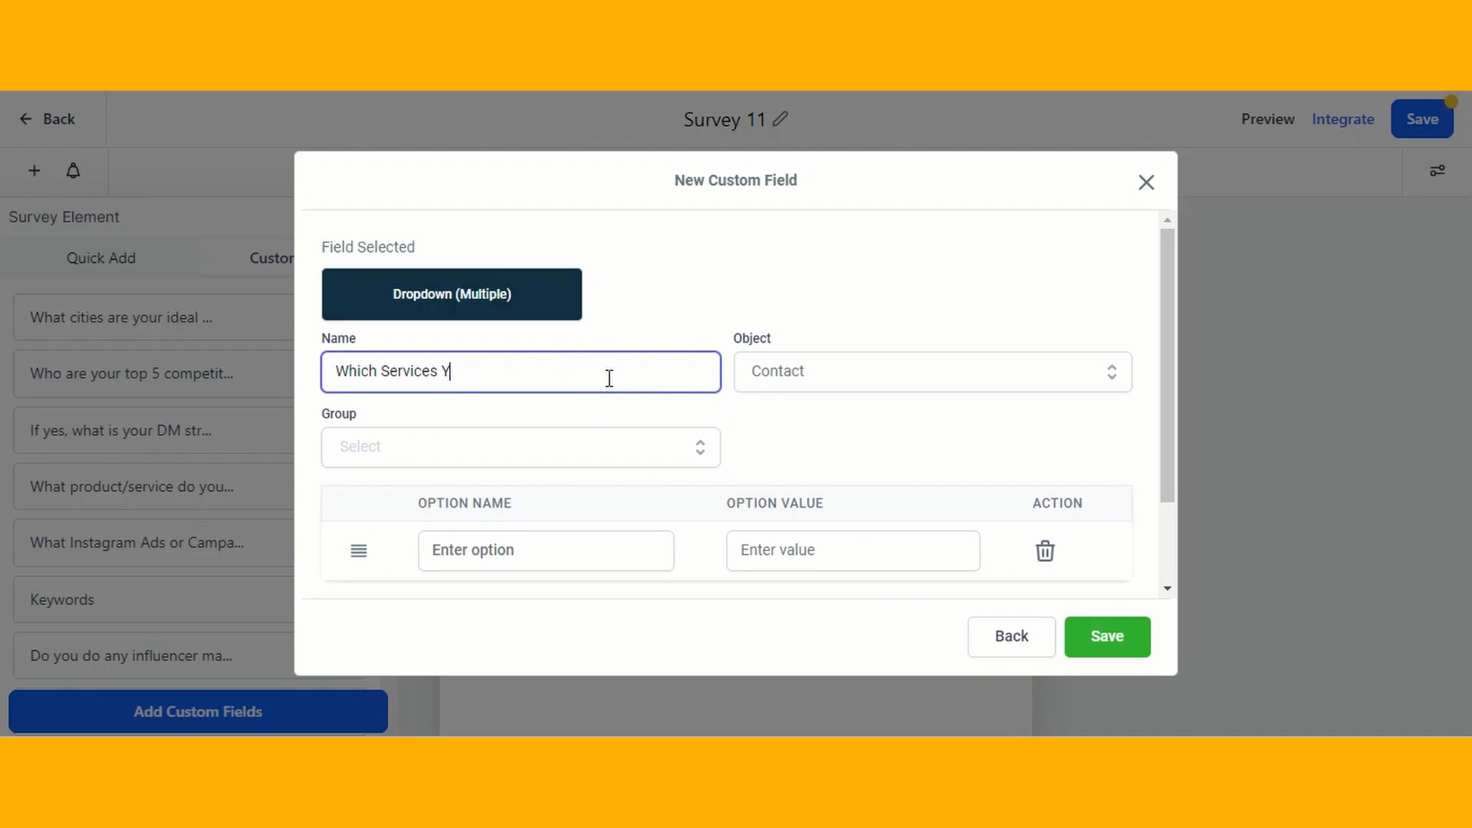
pyautogui.click(576, 460)
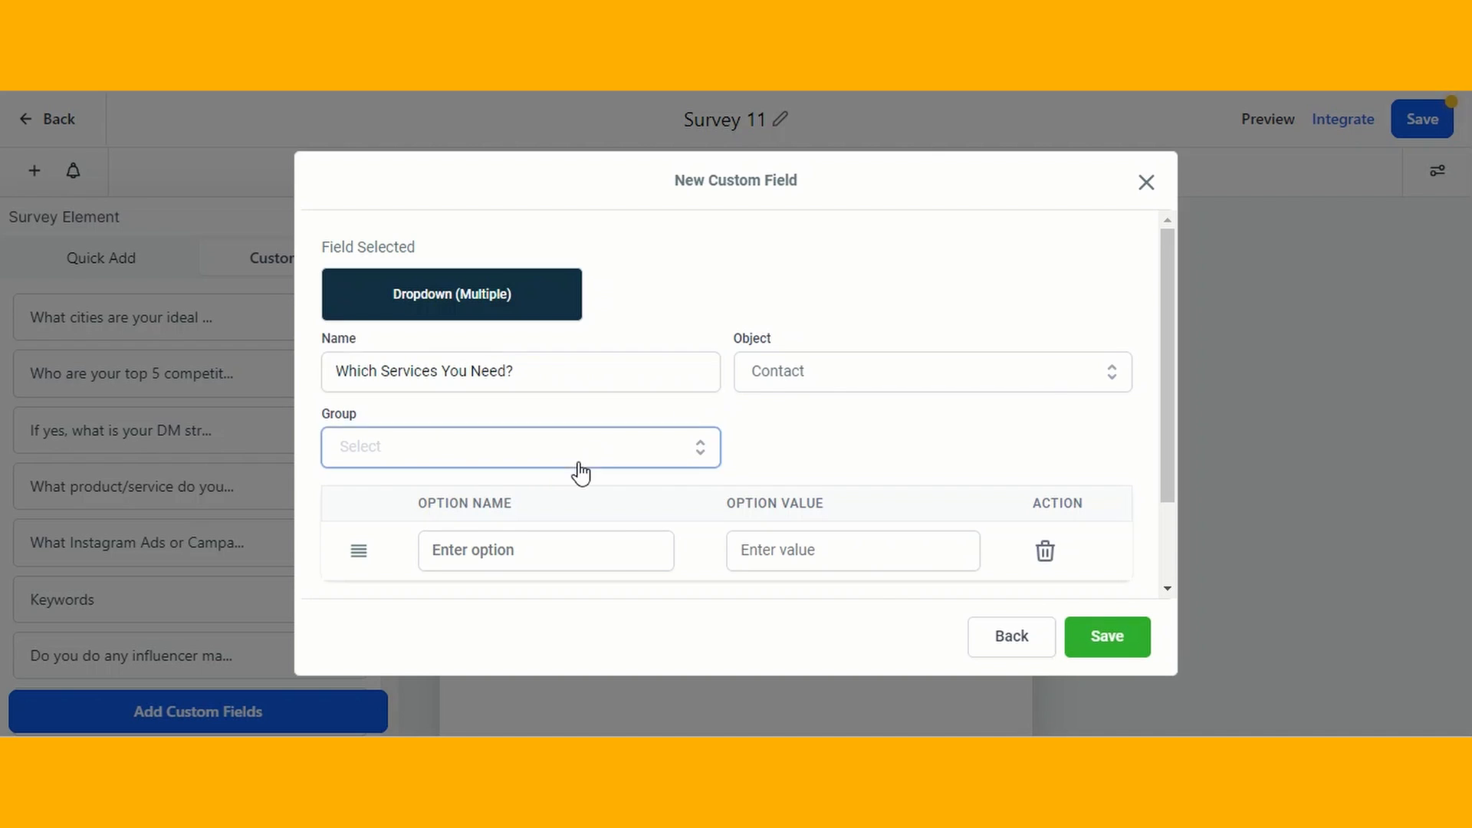
pyautogui.click(421, 463)
# - Add the dropdown options Google Ads, YouTube Ads and Highlevel Services, and try to save the custom field
pyautogui.click(566, 441)
pyautogui.write('Google Ads')
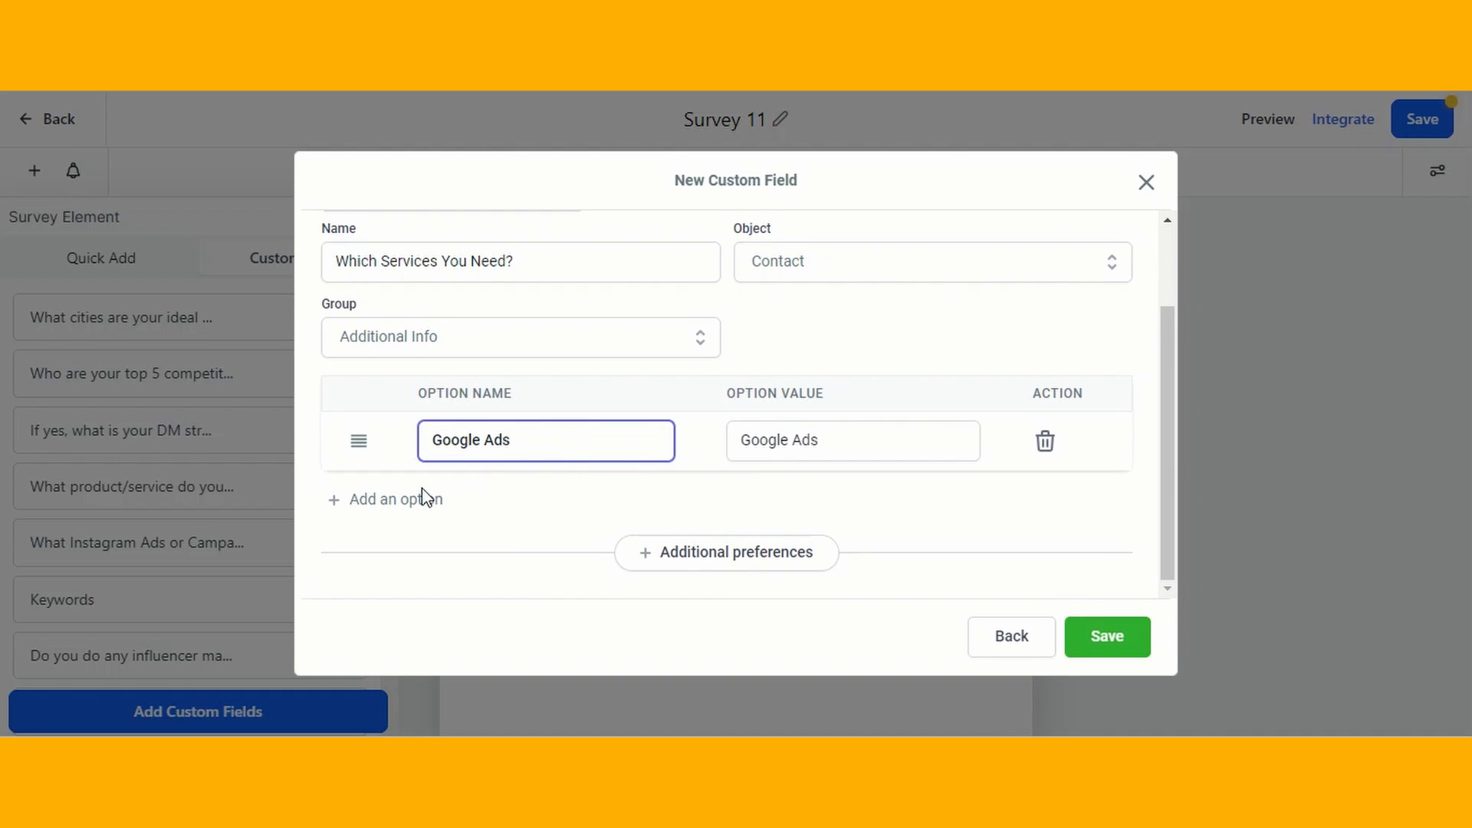
pyautogui.click(424, 498)
pyautogui.click(466, 502)
pyautogui.write('YouTube Ads')
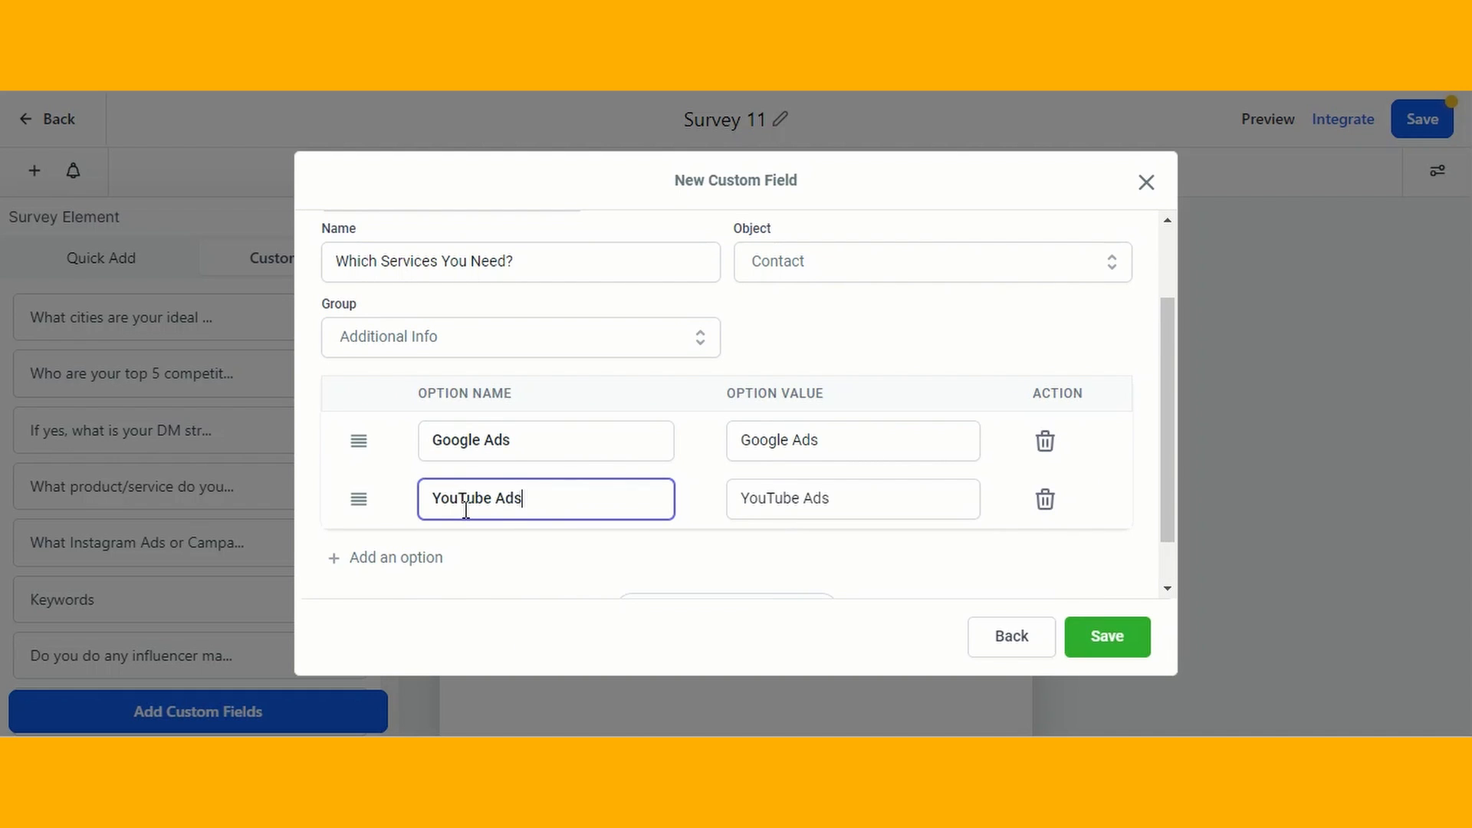
pyautogui.click(396, 558)
pyautogui.click(460, 558)
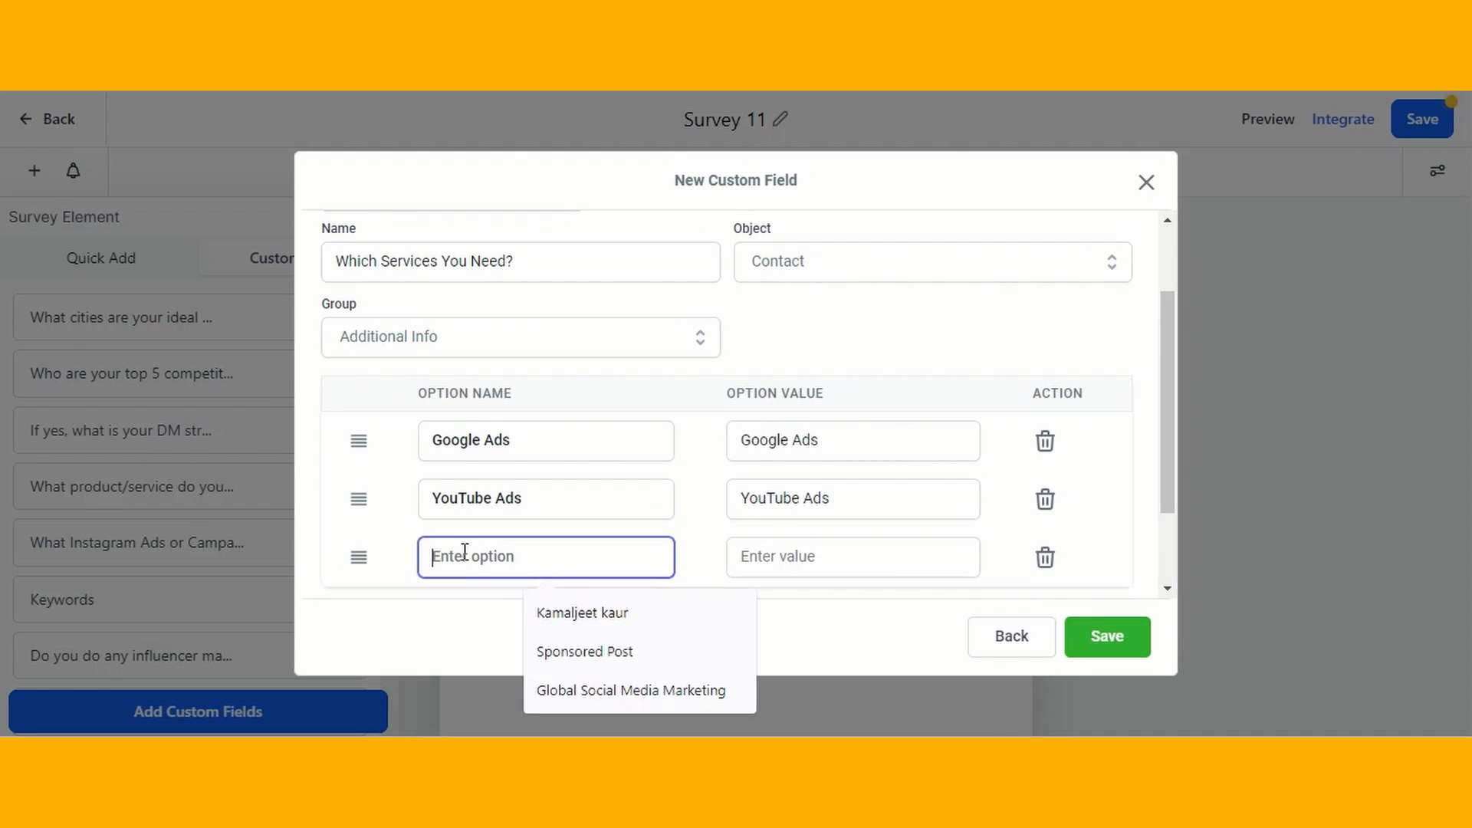
pyautogui.write('Highlevel Services')
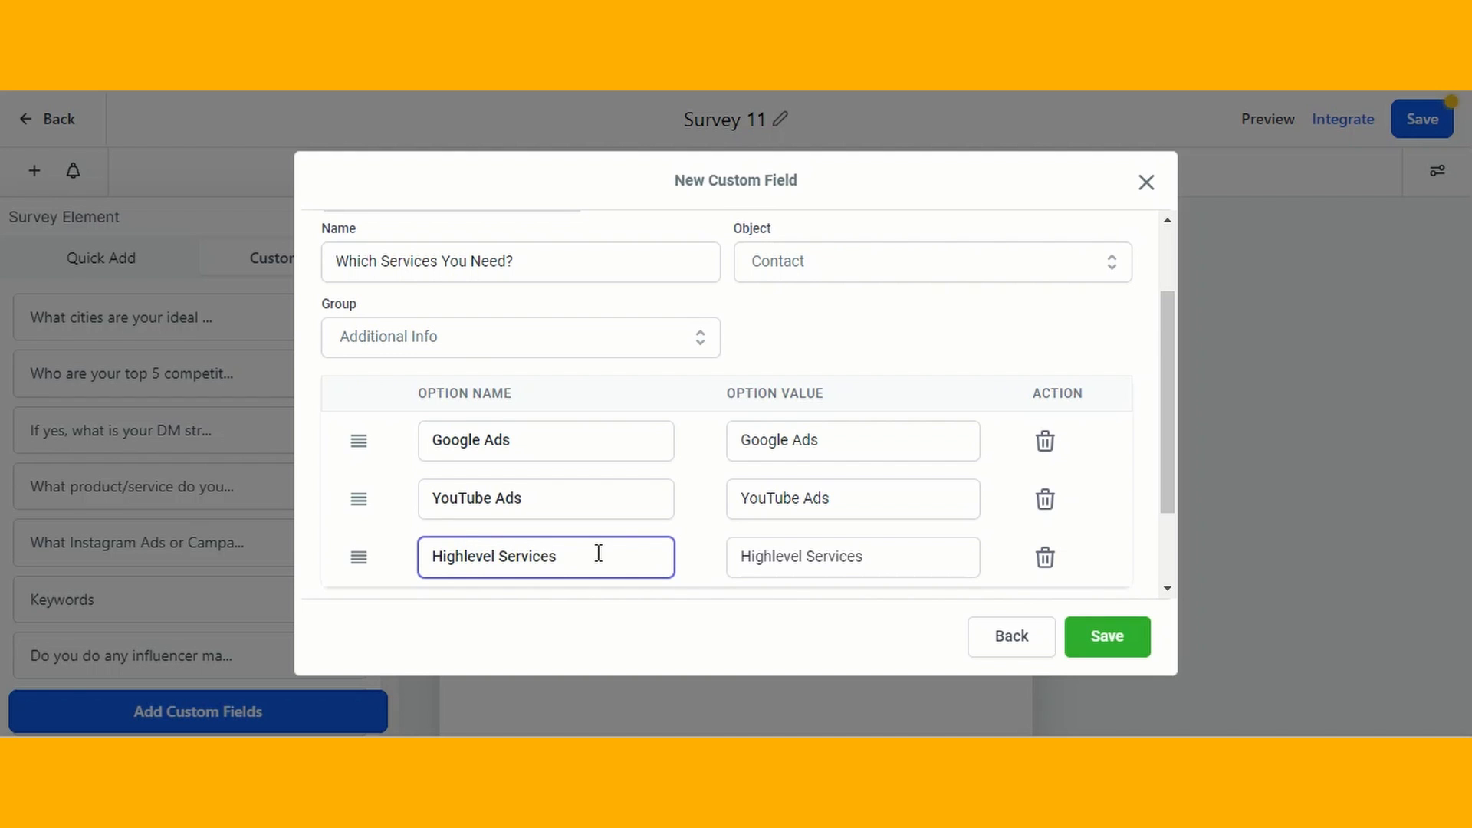
pyautogui.scroll(-2, 727, 512)
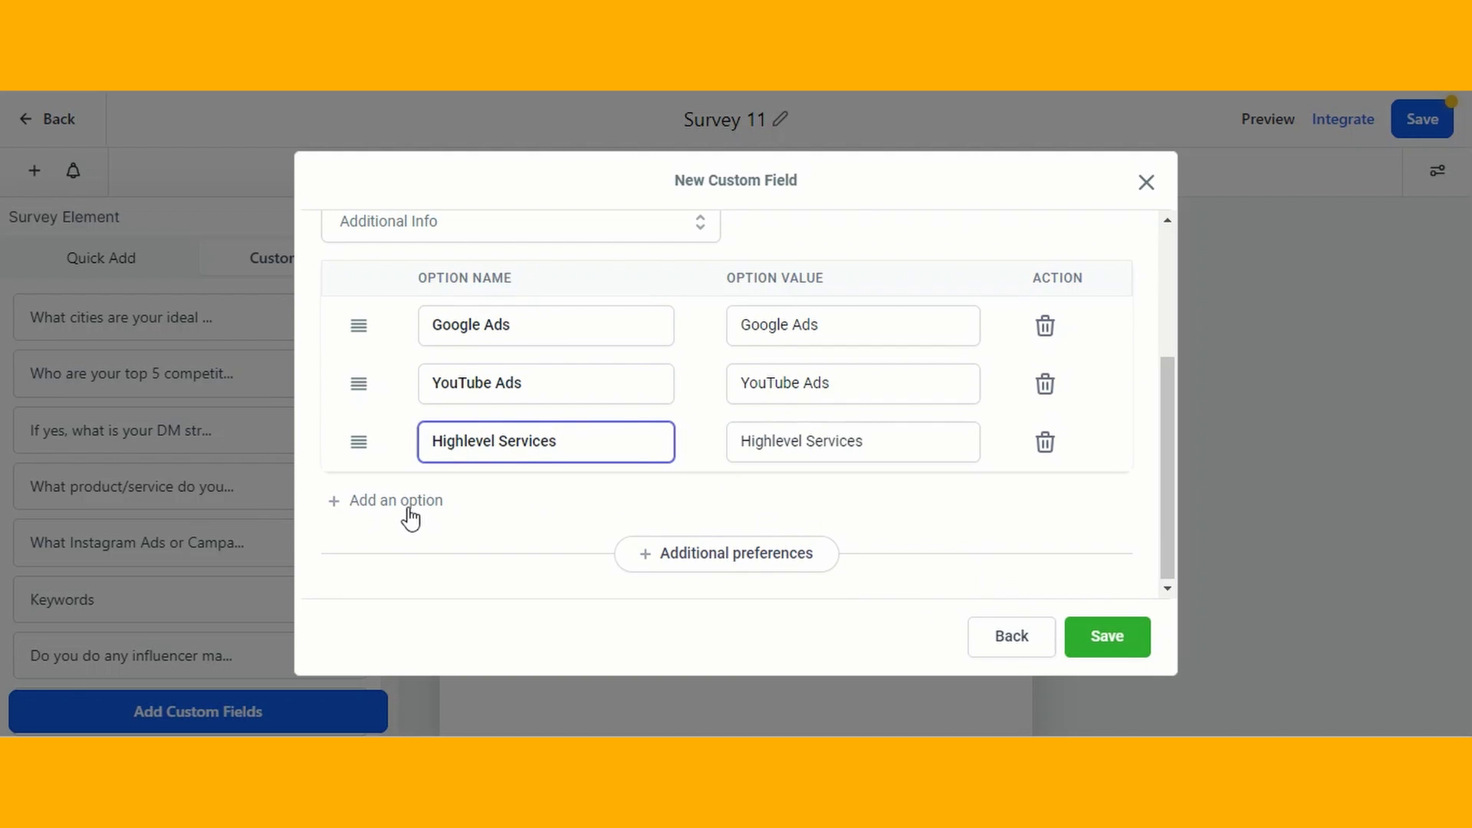
pyautogui.click(1087, 619)
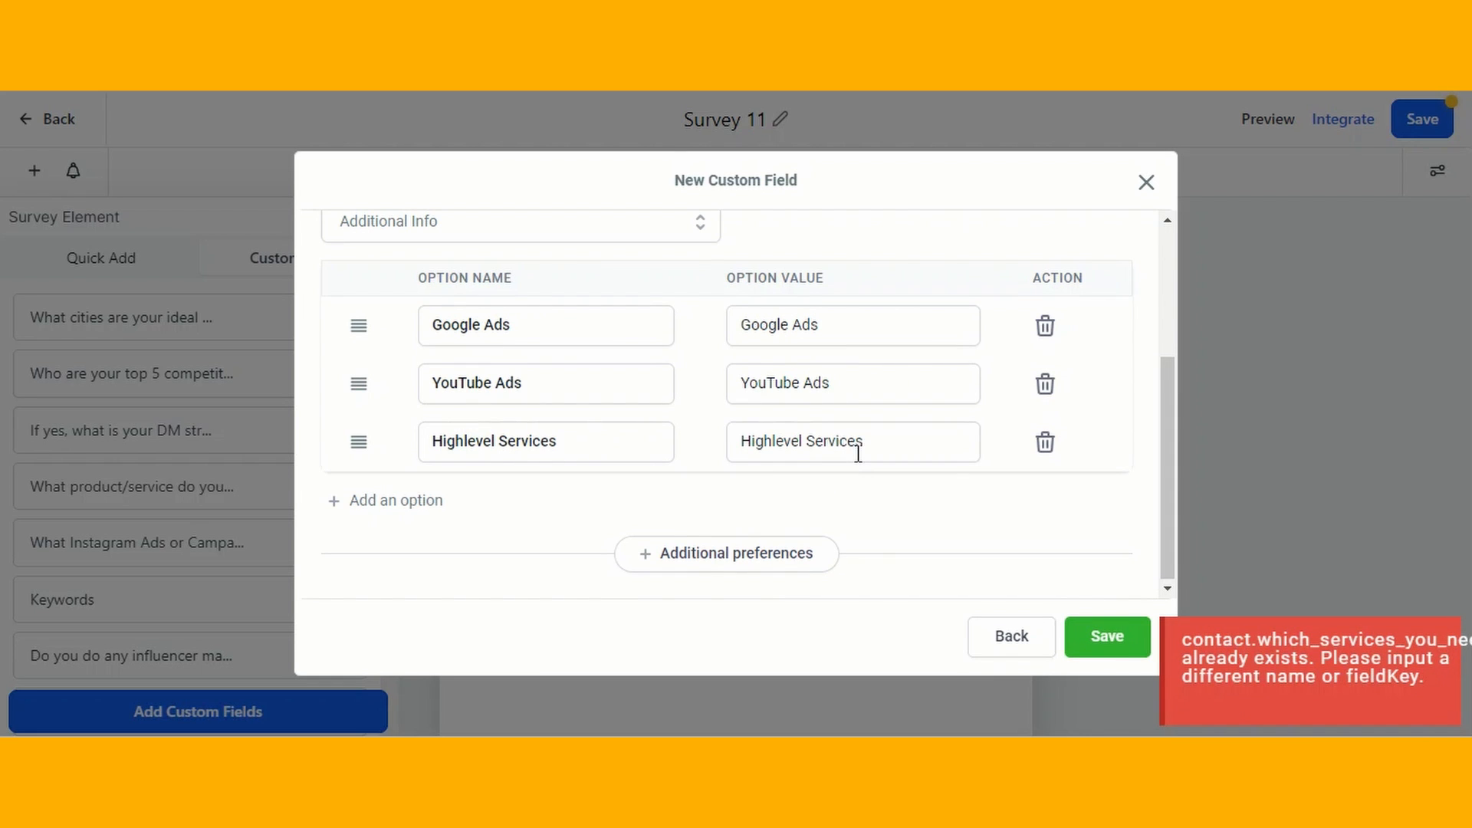
# - Give the "Which Services You Need?" custom field a different name and save it
pyautogui.scroll(3, 858, 452)
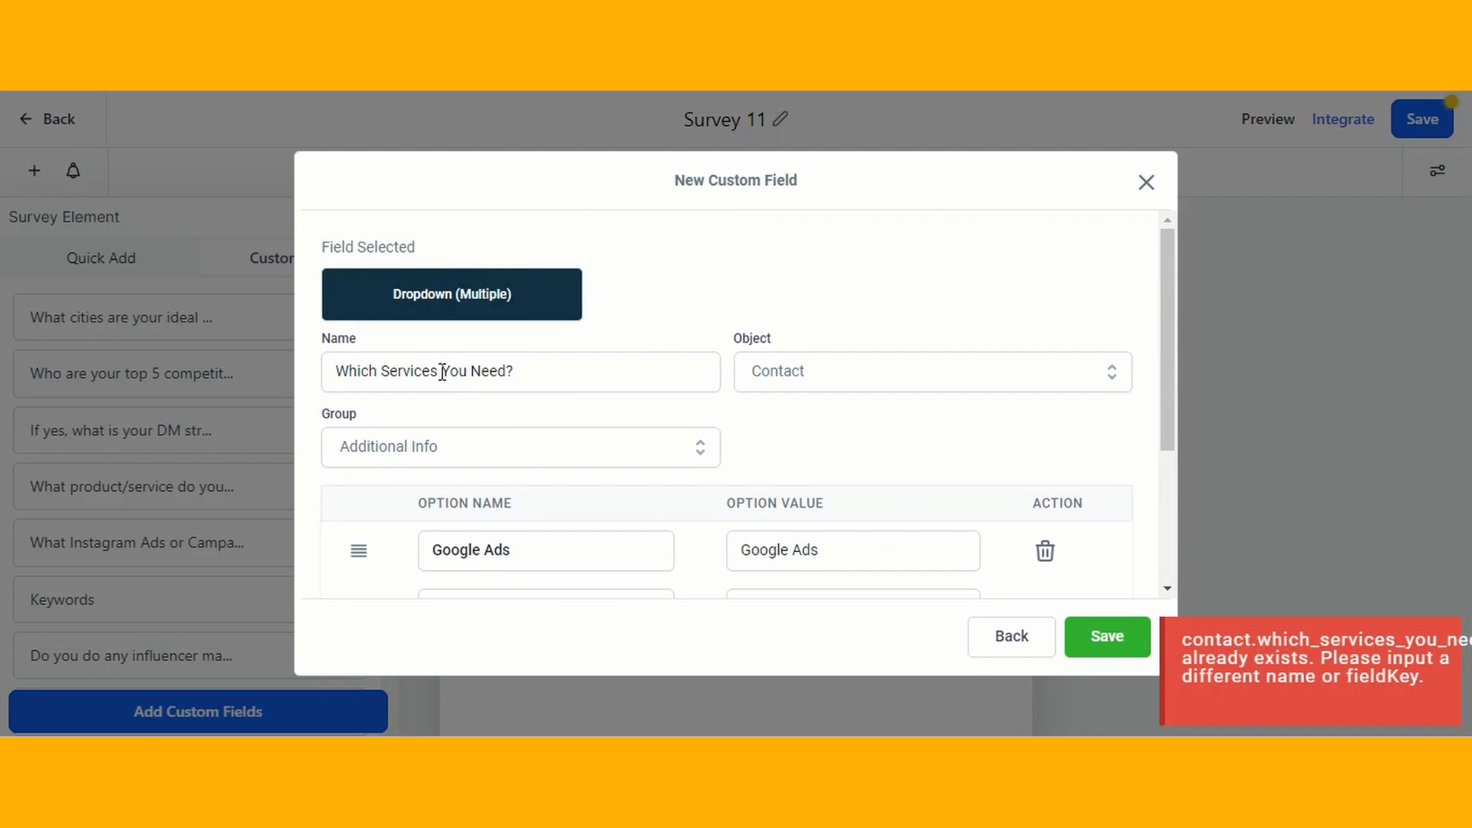
pyautogui.click(442, 371)
pyautogui.click(1100, 645)
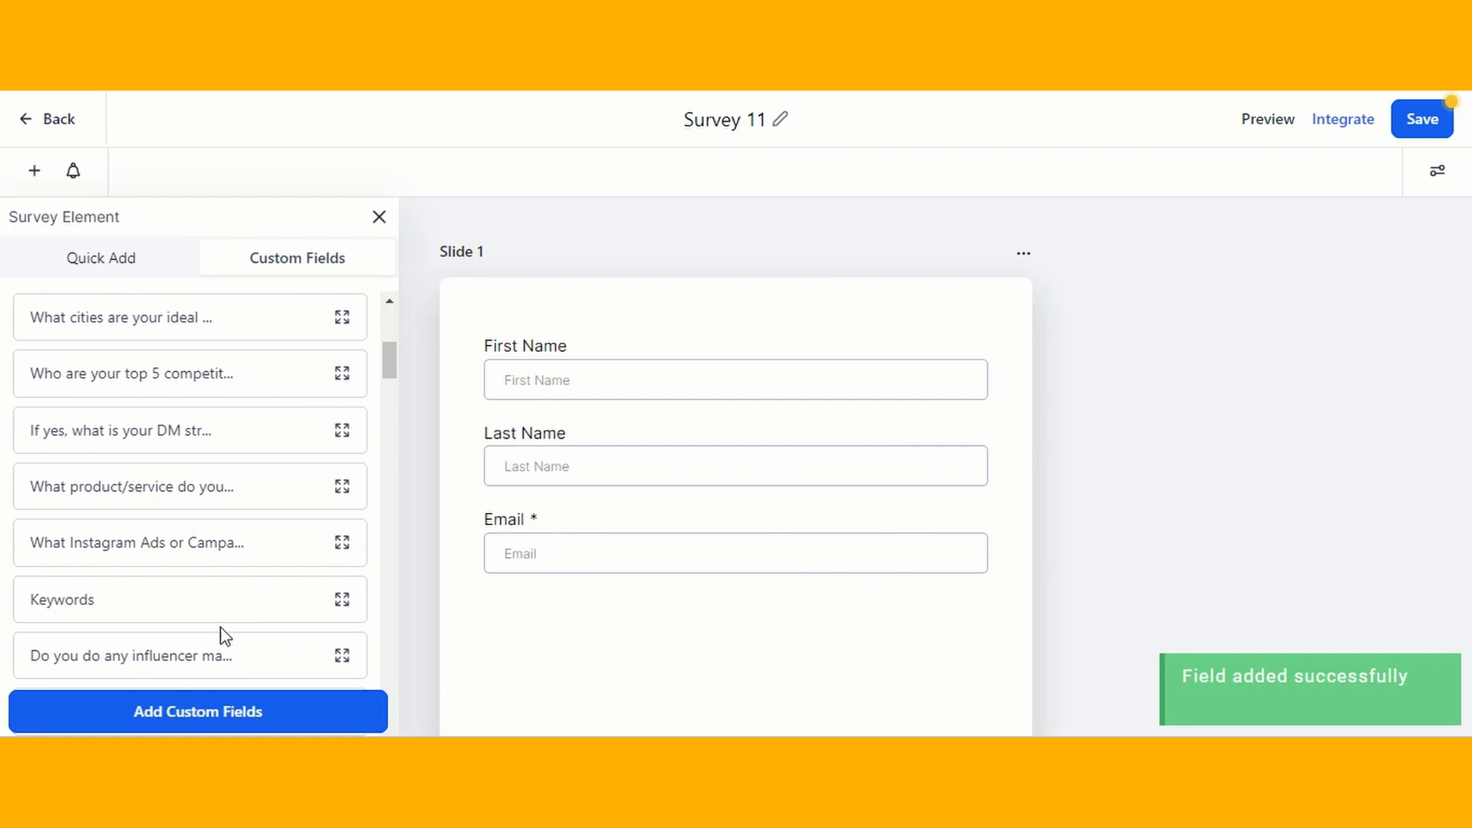
pyautogui.scroll(6, 207, 418)
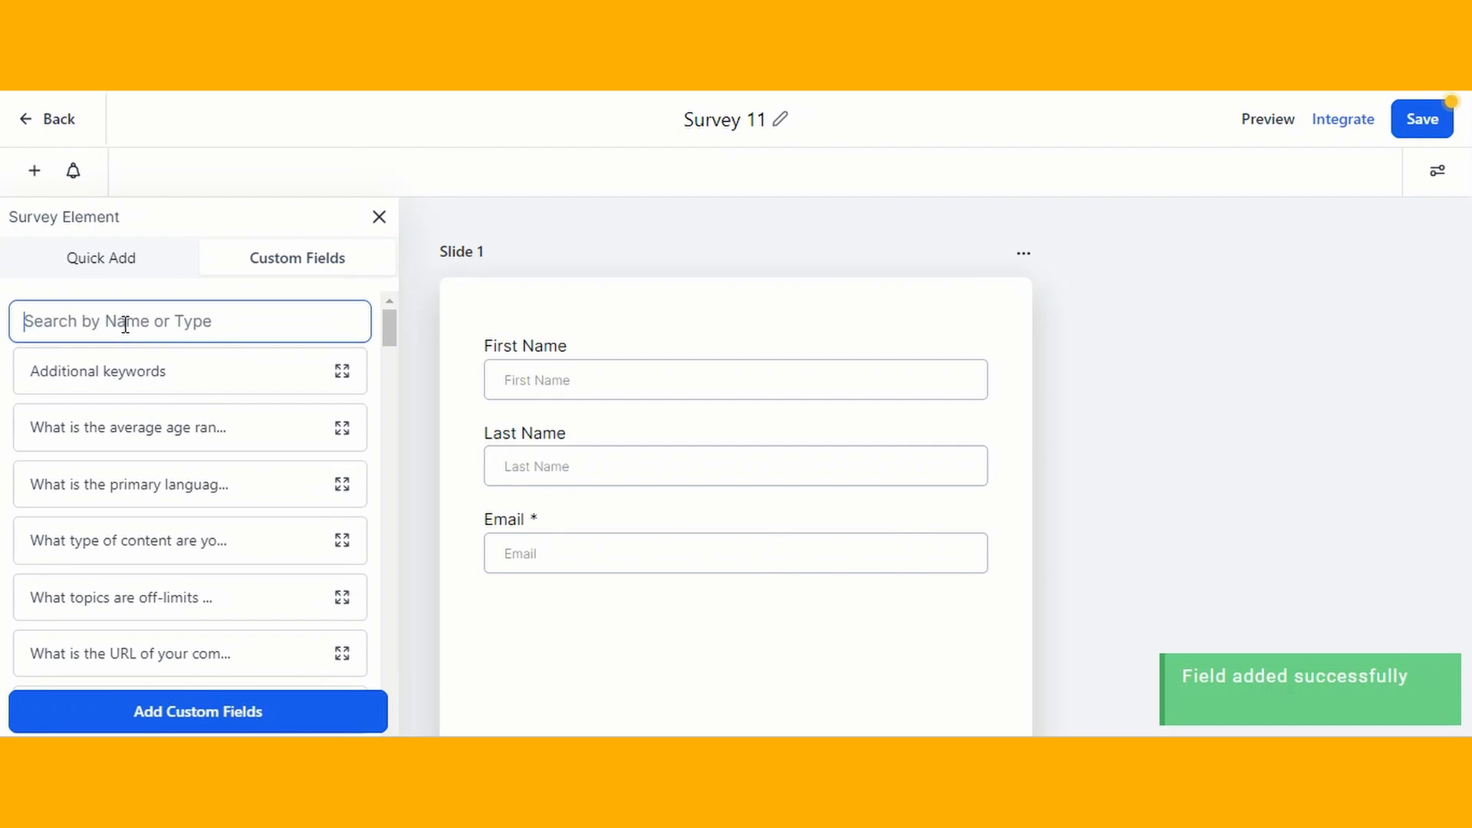
# - Find the "Which Services Do You Need?" custom field, place it on slide 2, and save the survey
pyautogui.click(126, 325)
pyautogui.write('Which ser')
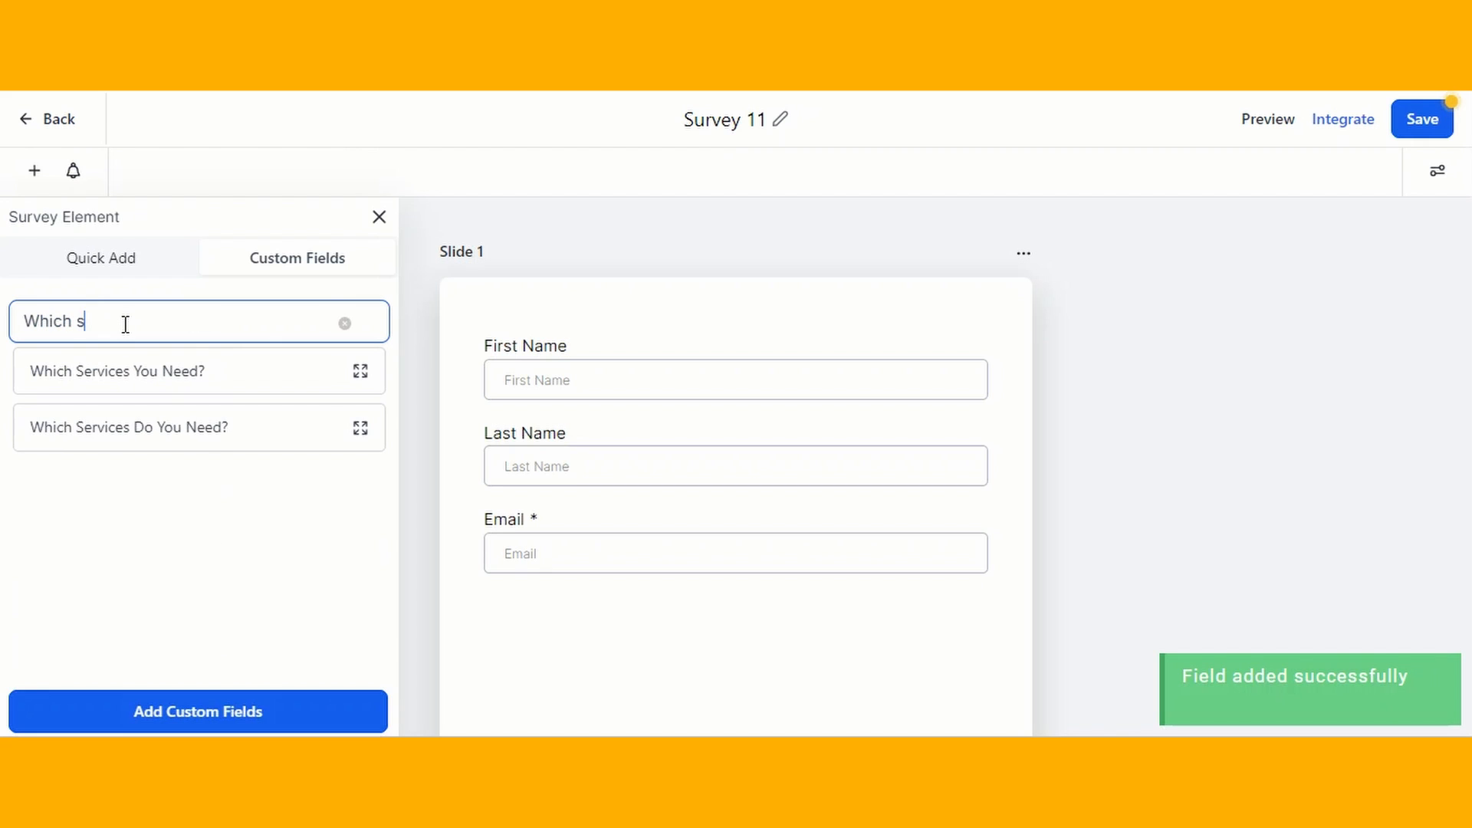
pyautogui.click(168, 439)
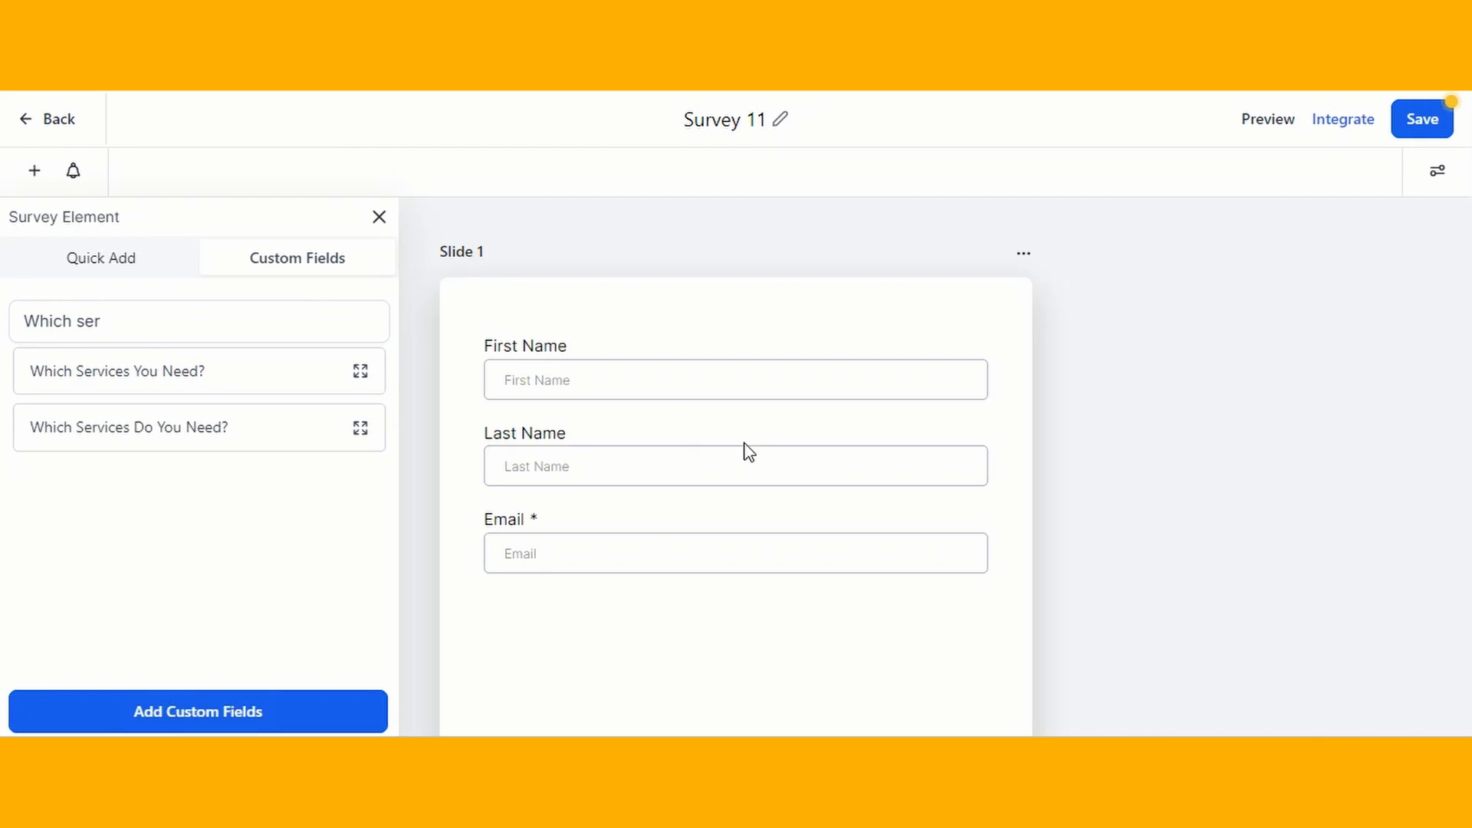
pyautogui.scroll(-10, 759, 453)
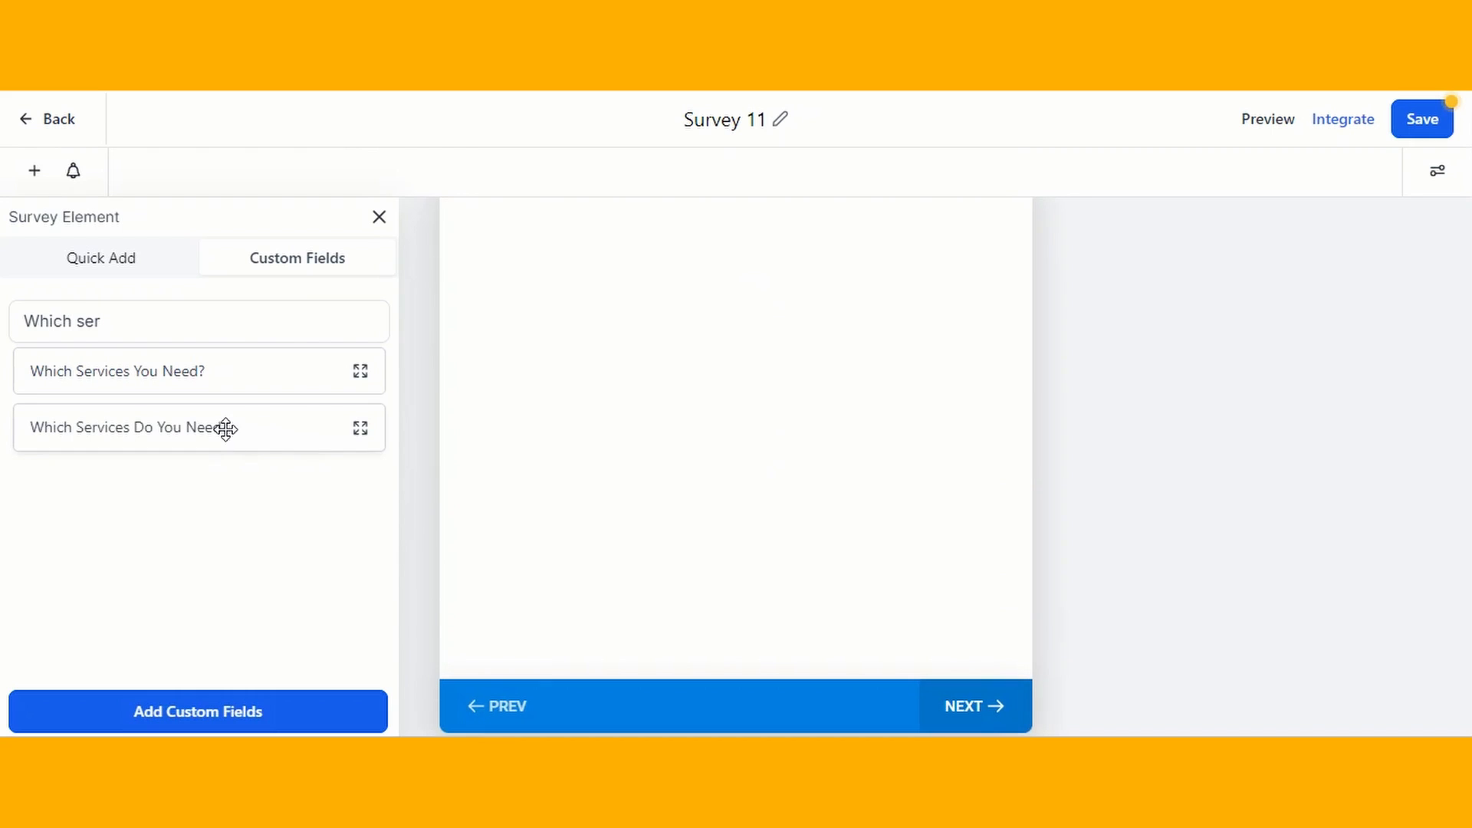
pyautogui.scroll(2, 765, 439)
pyautogui.moveTo(278, 435); pyautogui.dragTo(736, 457)
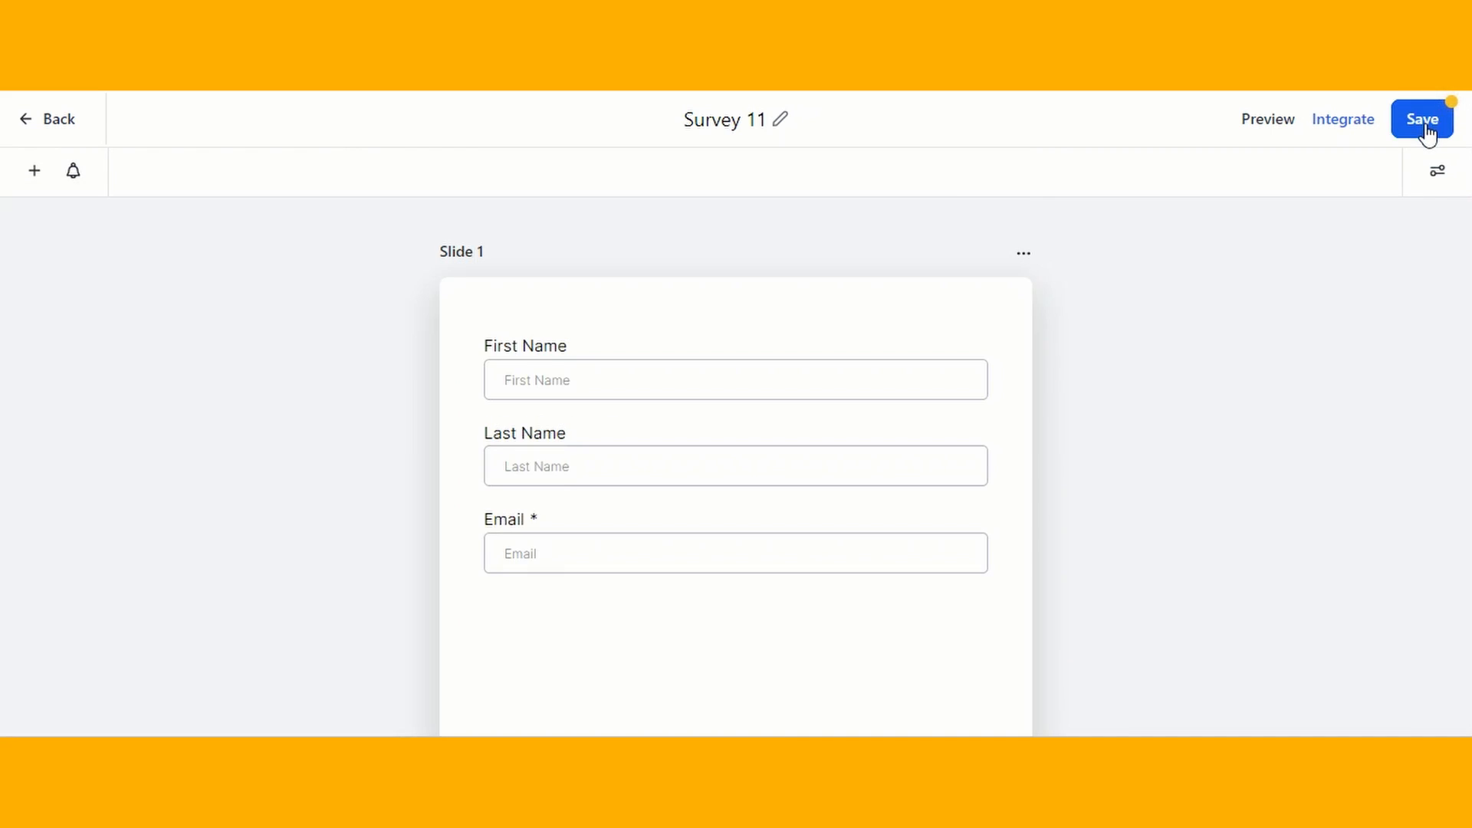
pyautogui.click(1424, 124)
pyautogui.click(1426, 129)
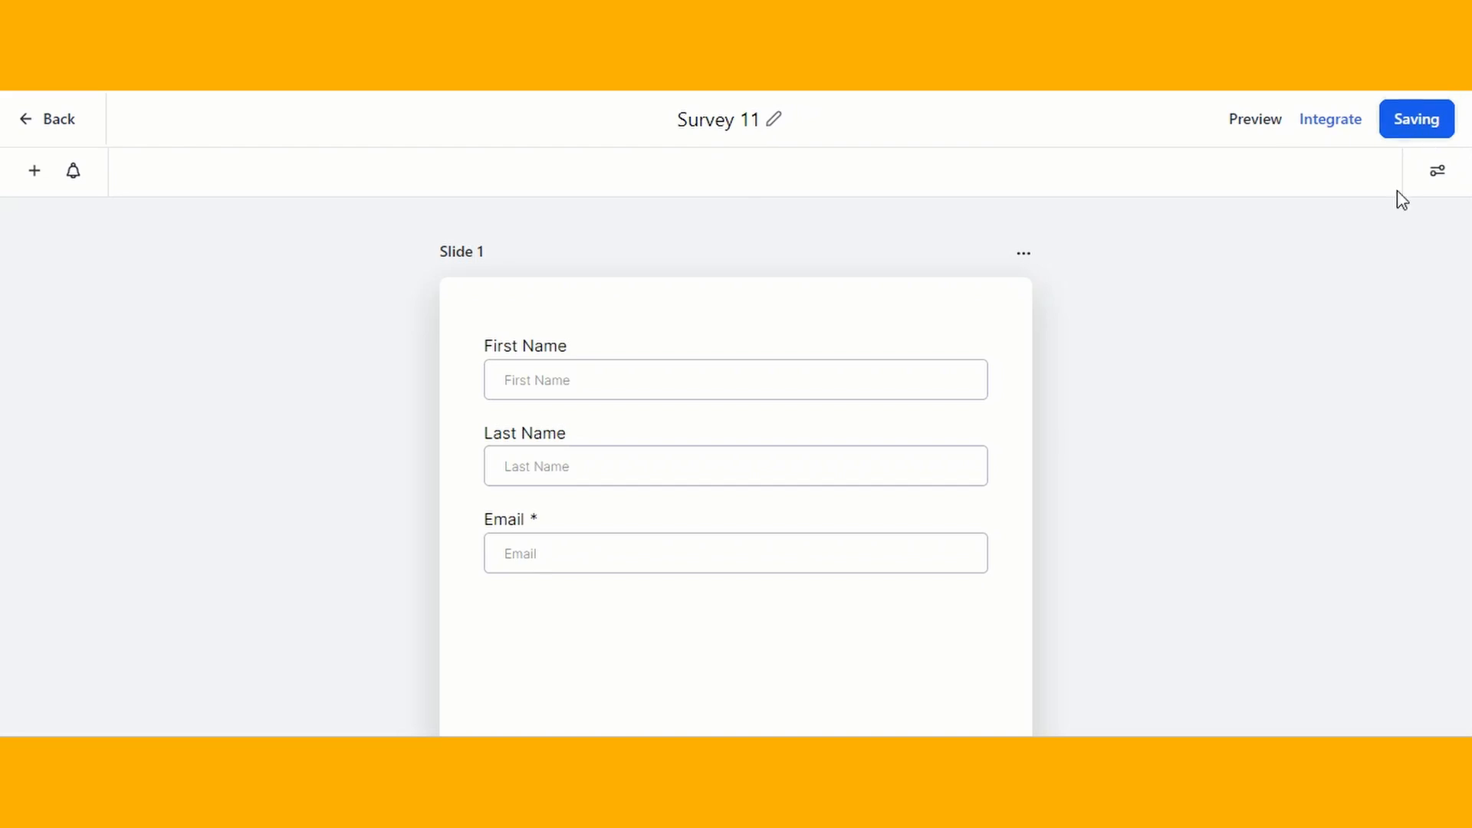
# - Open the survey's Styles & Options and look through the available style settings
pyautogui.click(1438, 172)
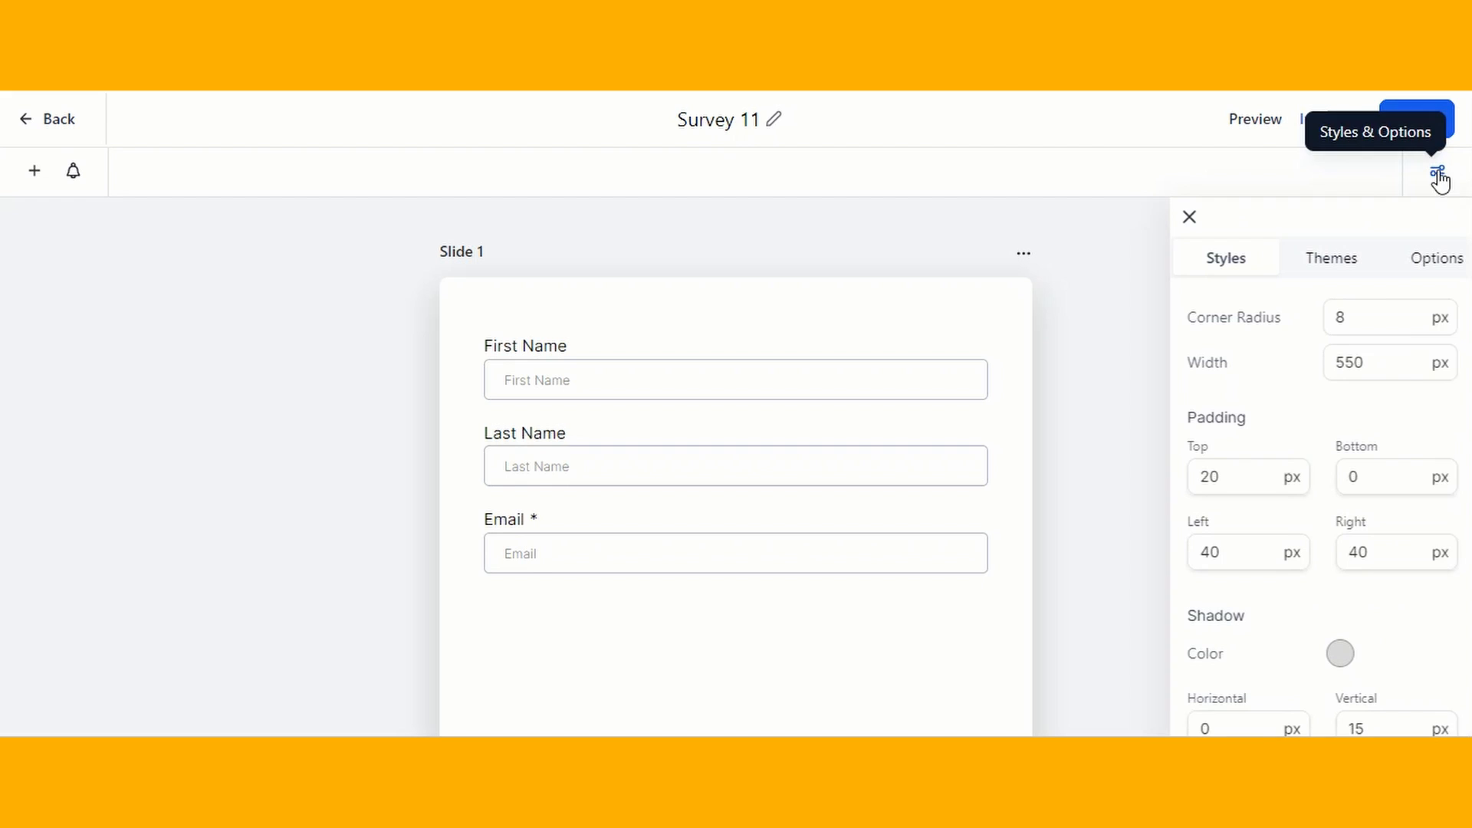
pyautogui.scroll(-3, 1330, 512)
pyautogui.scroll(-5, 1330, 512)
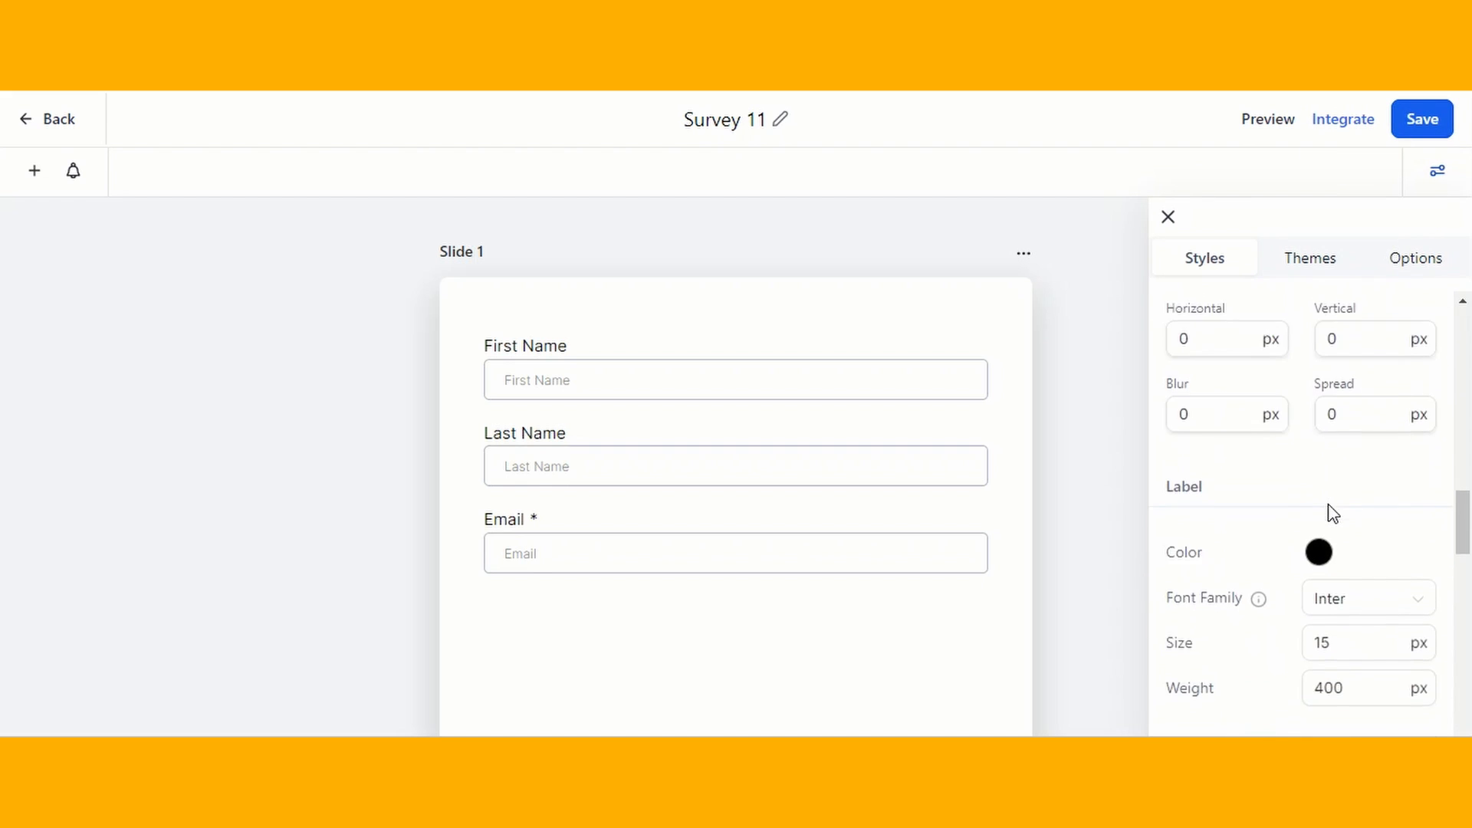
pyautogui.scroll(3, 1331, 512)
pyautogui.scroll(6, 1332, 512)
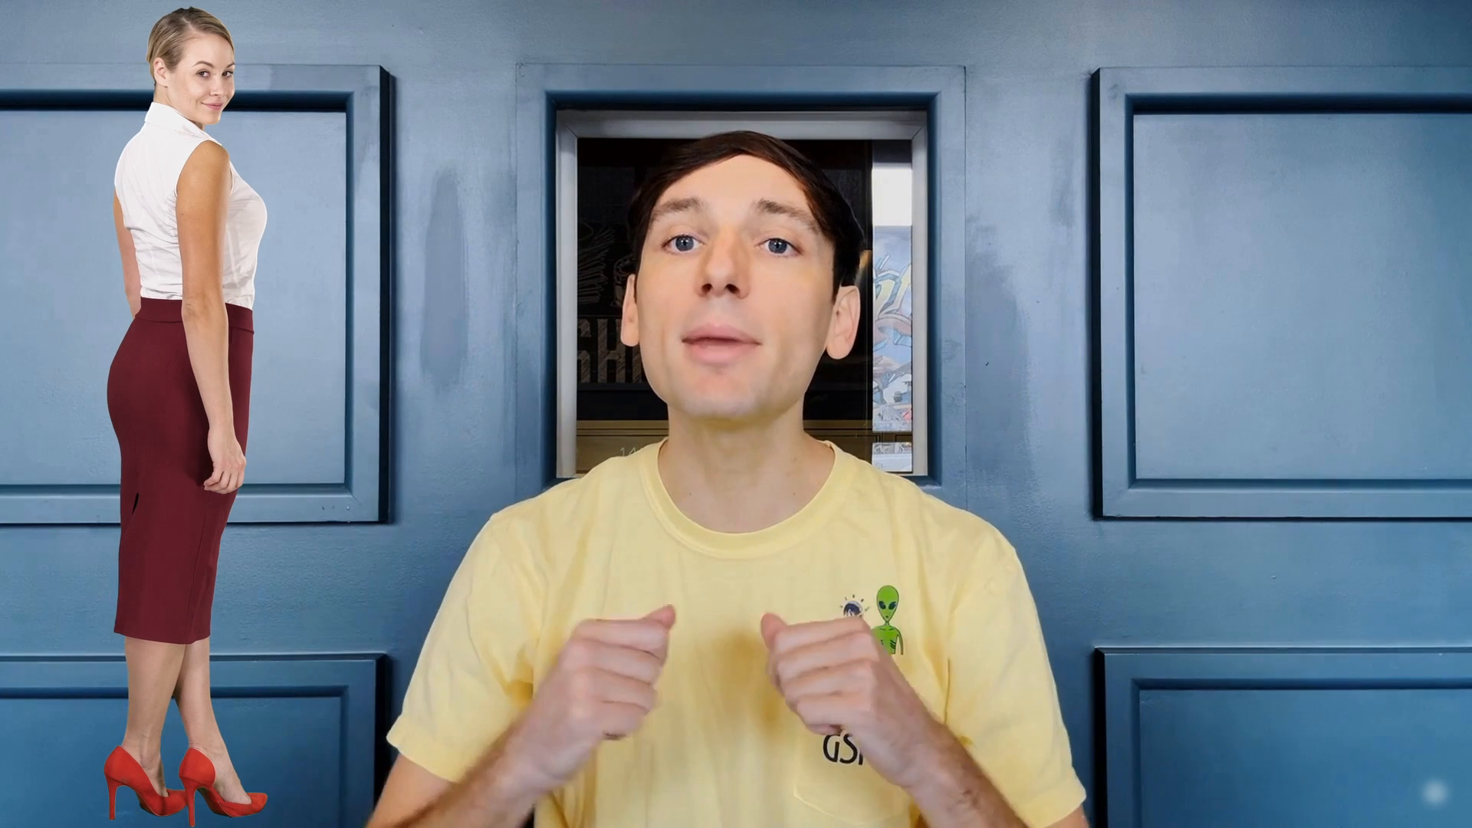
# - Try hiding the field labels and using the Line input style, restoring the shown labels and Box style
pyautogui.click(1419, 372)
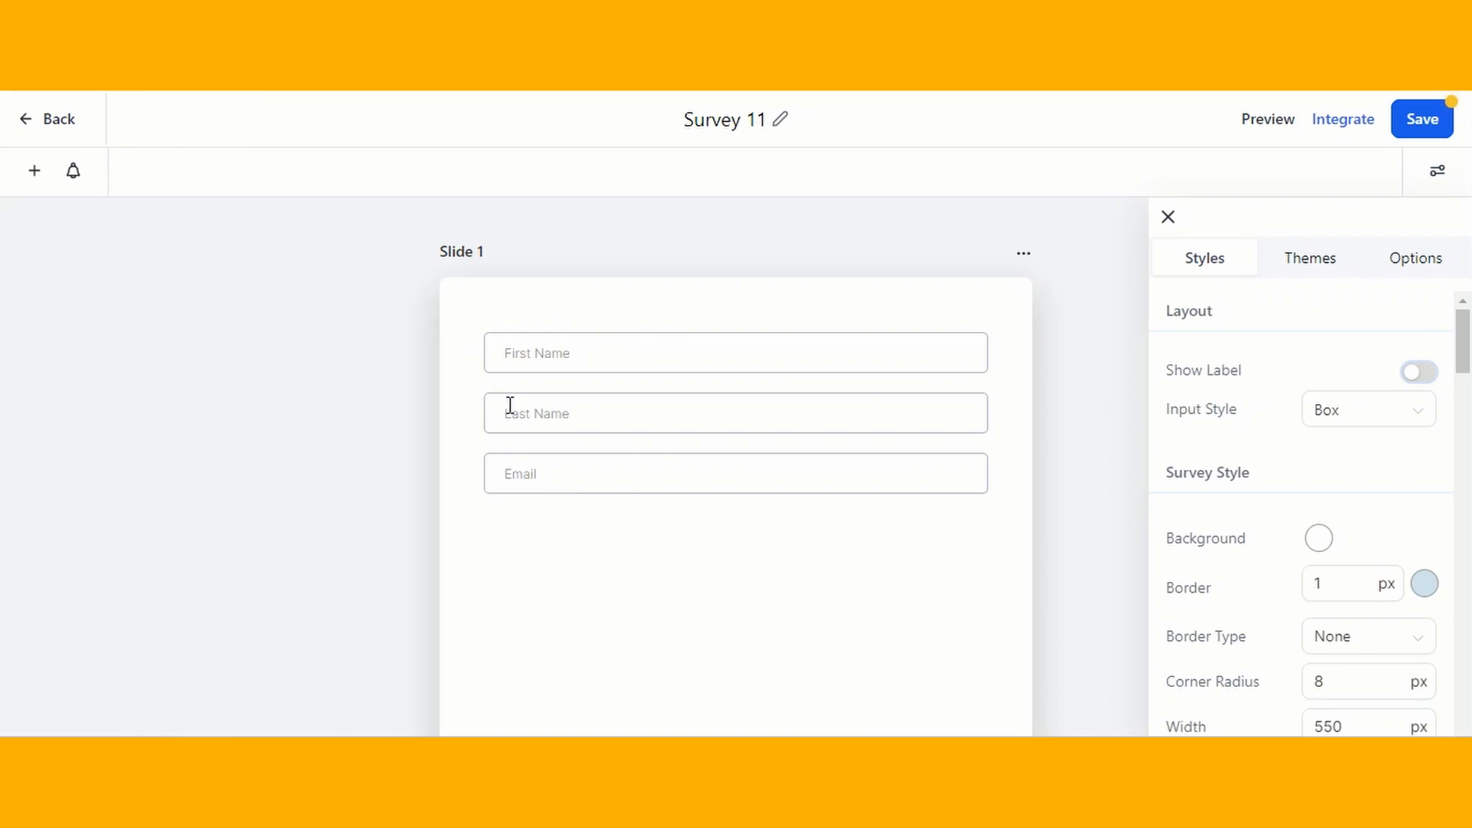
pyautogui.click(1419, 374)
pyautogui.click(1377, 412)
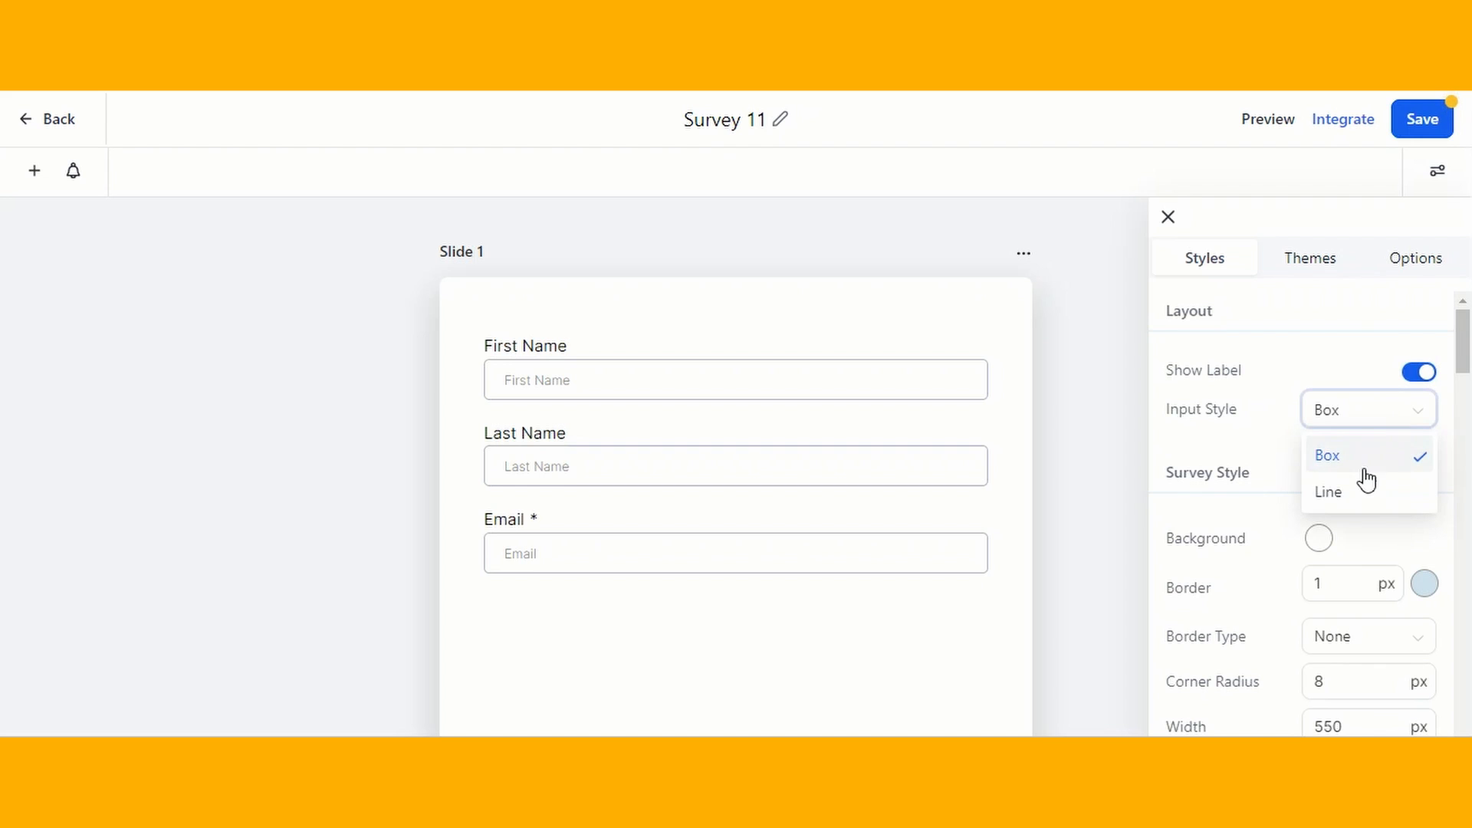
pyautogui.click(1366, 489)
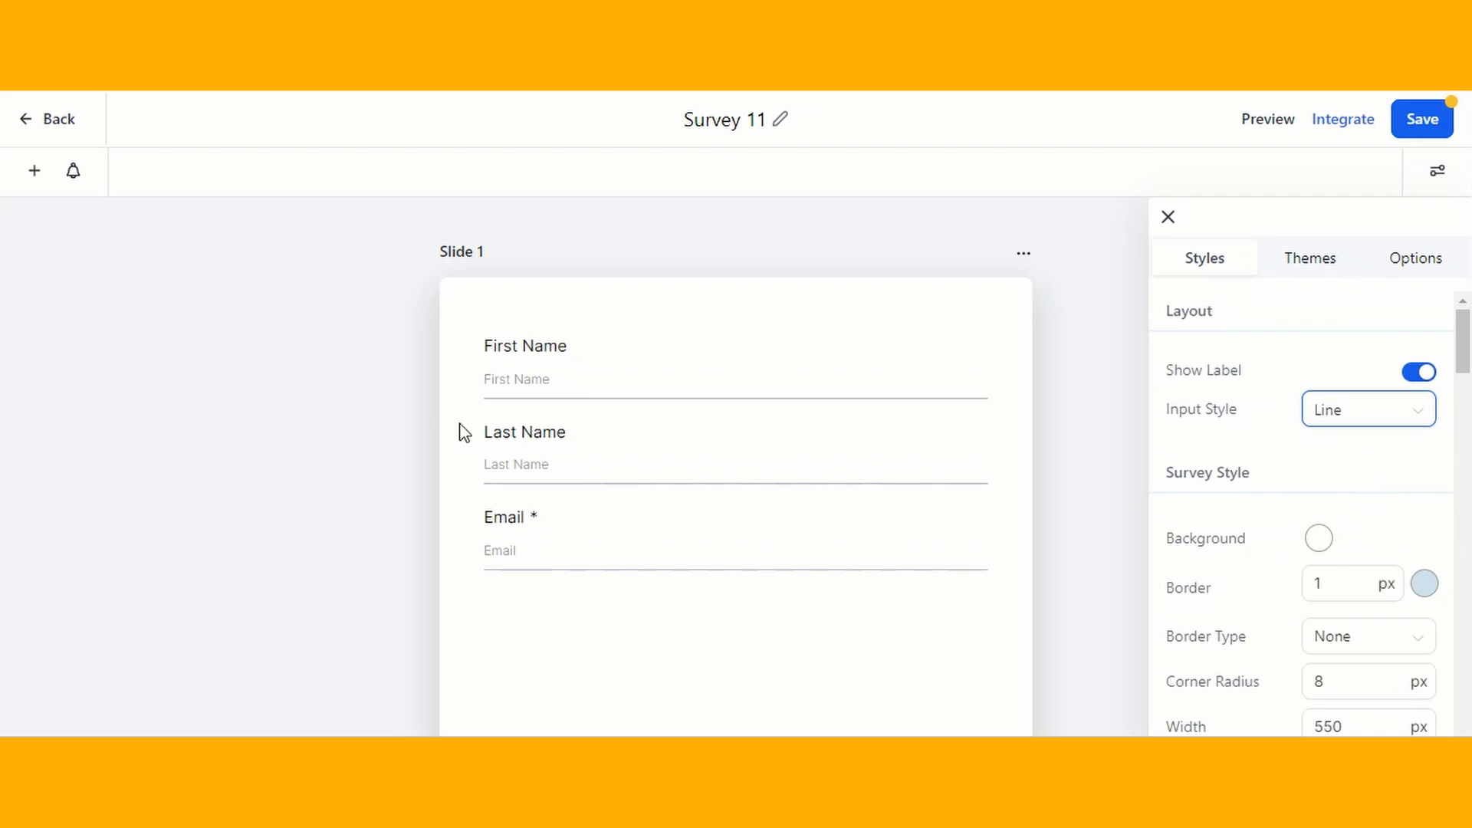
pyautogui.click(1376, 426)
pyautogui.click(1354, 457)
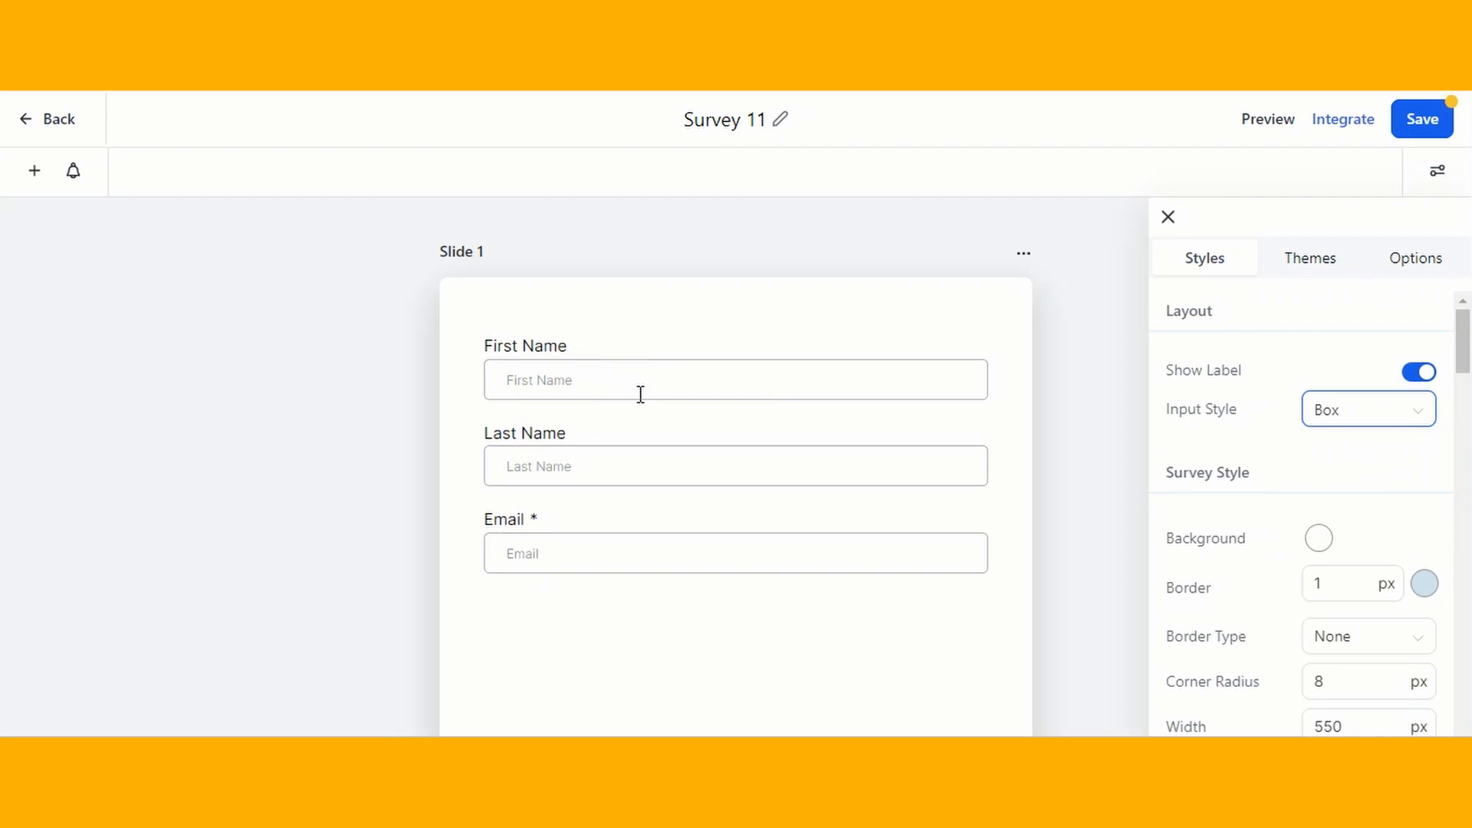
# - Set the survey's background to a bright blue
pyautogui.scroll(-2, 1292, 442)
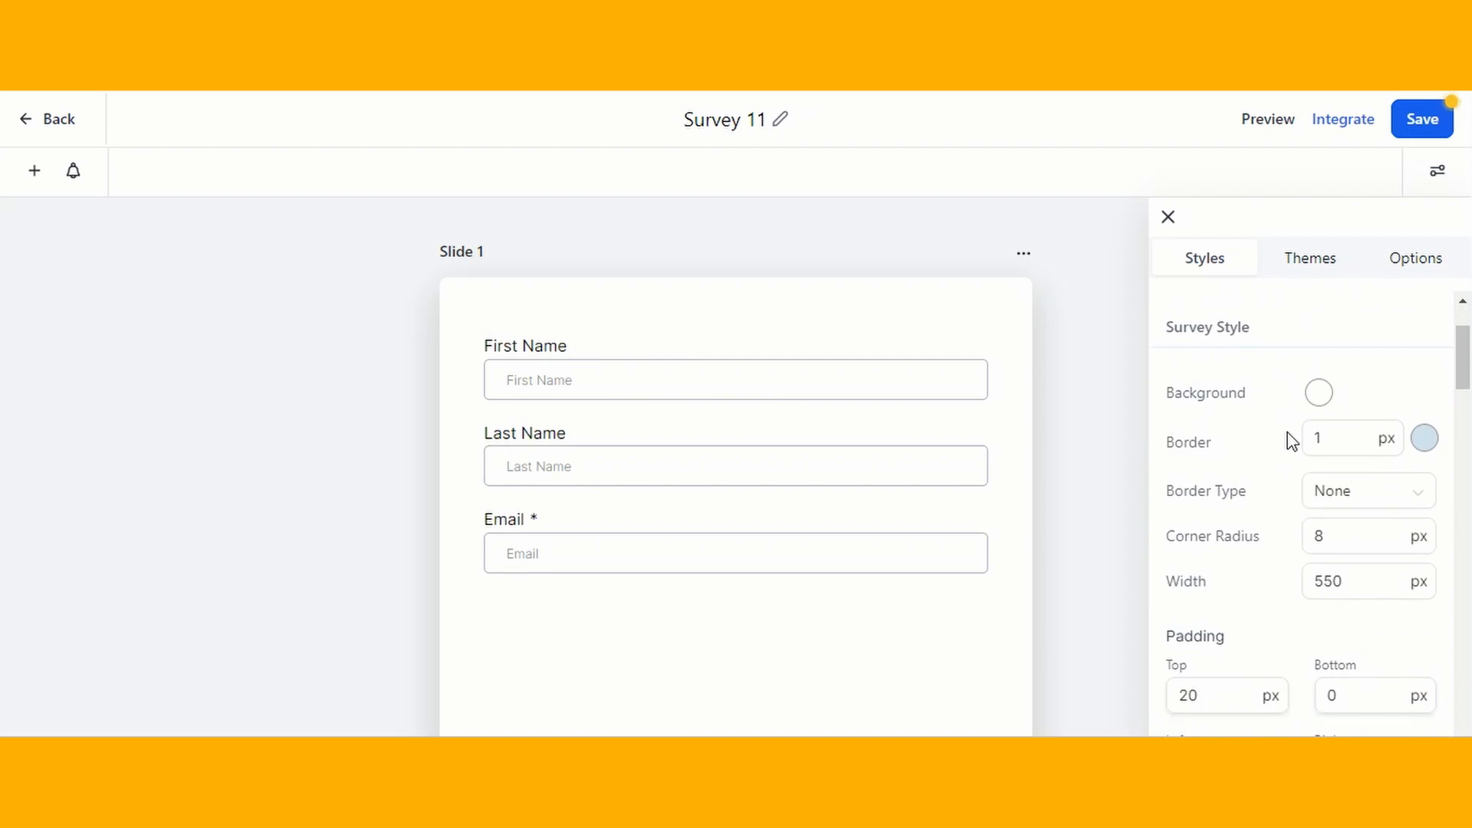
pyautogui.click(1318, 383)
pyautogui.click(1338, 627)
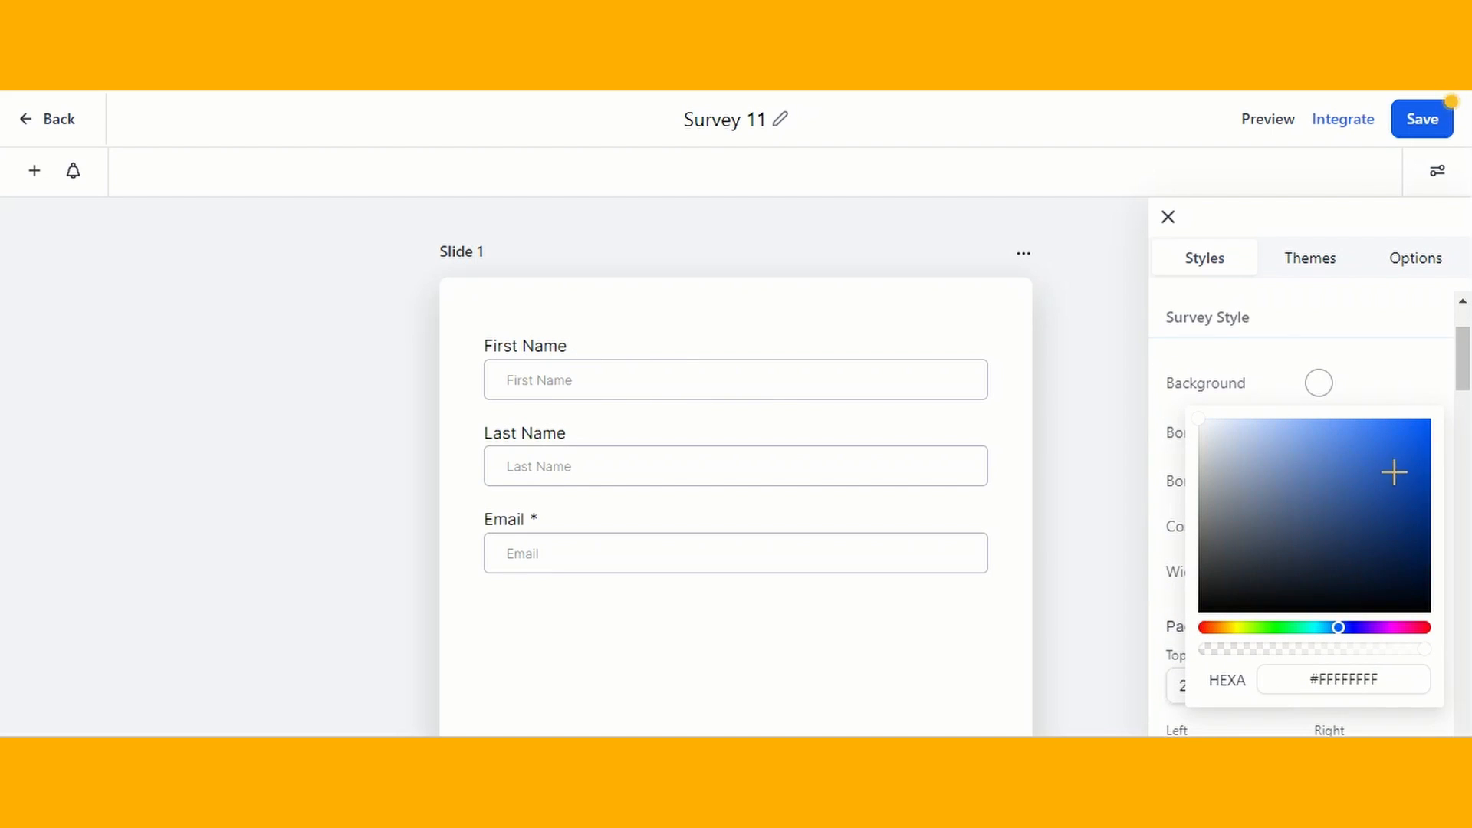
pyautogui.click(1416, 430)
pyautogui.click(1107, 443)
# - Give the survey a 4 px Solid border in grey #BABDBFFF
pyautogui.click(1352, 435)
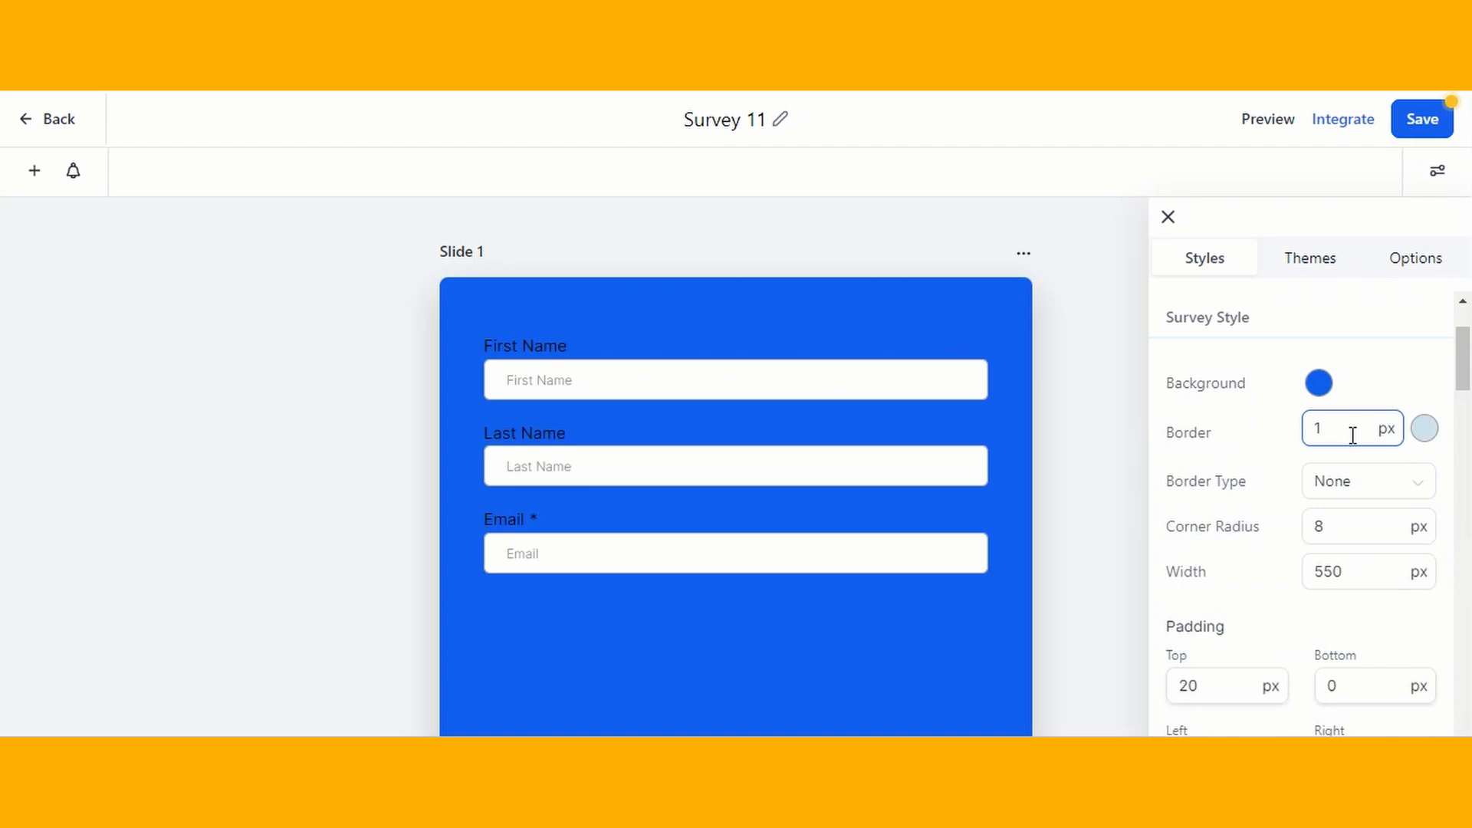
pyautogui.write('4')
pyautogui.scroll(-1, 1351, 460)
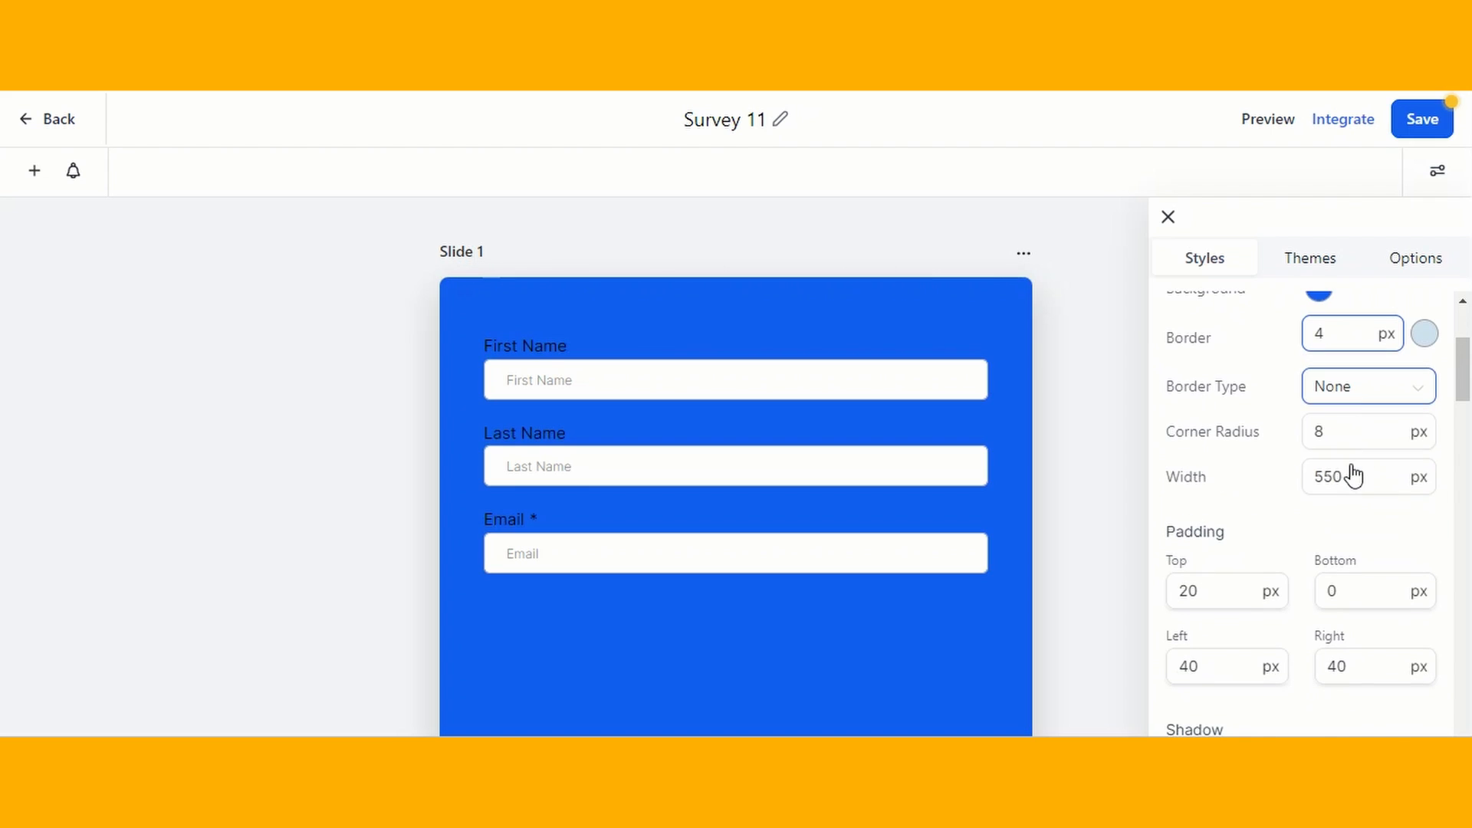
pyautogui.click(1365, 392)
pyautogui.click(1343, 508)
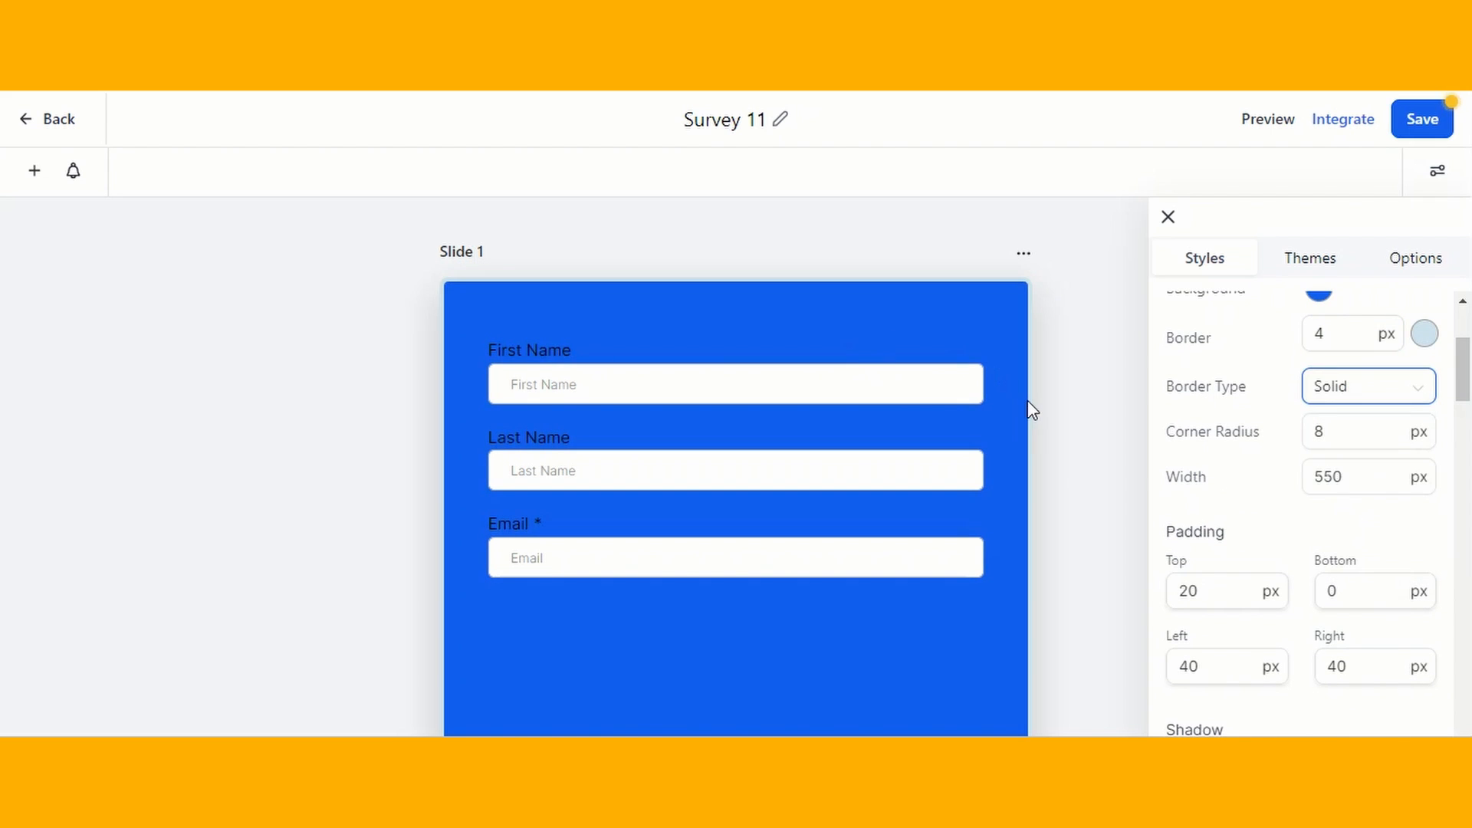
pyautogui.click(1426, 336)
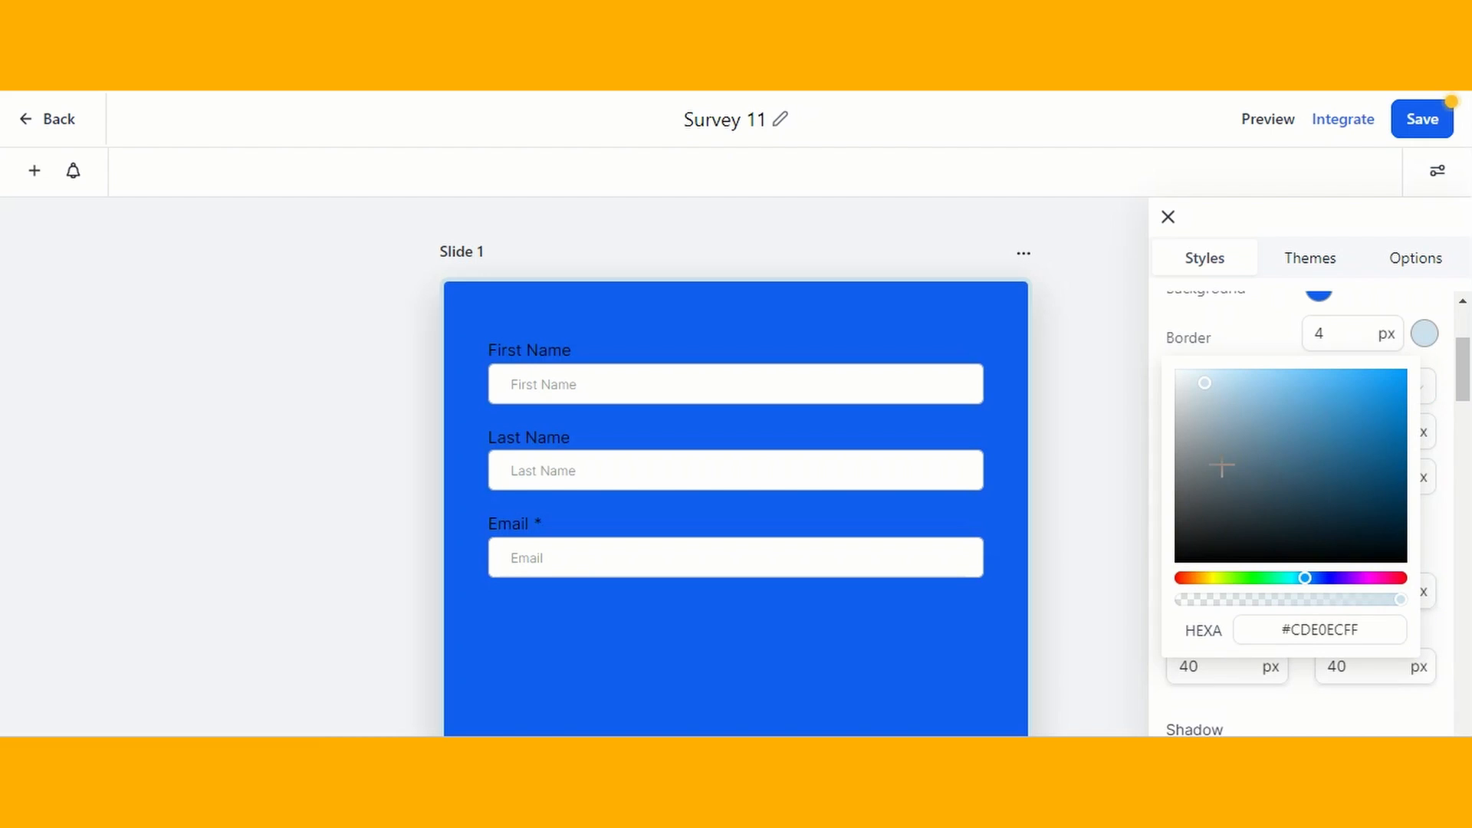
pyautogui.click(1189, 453)
pyautogui.click(1180, 417)
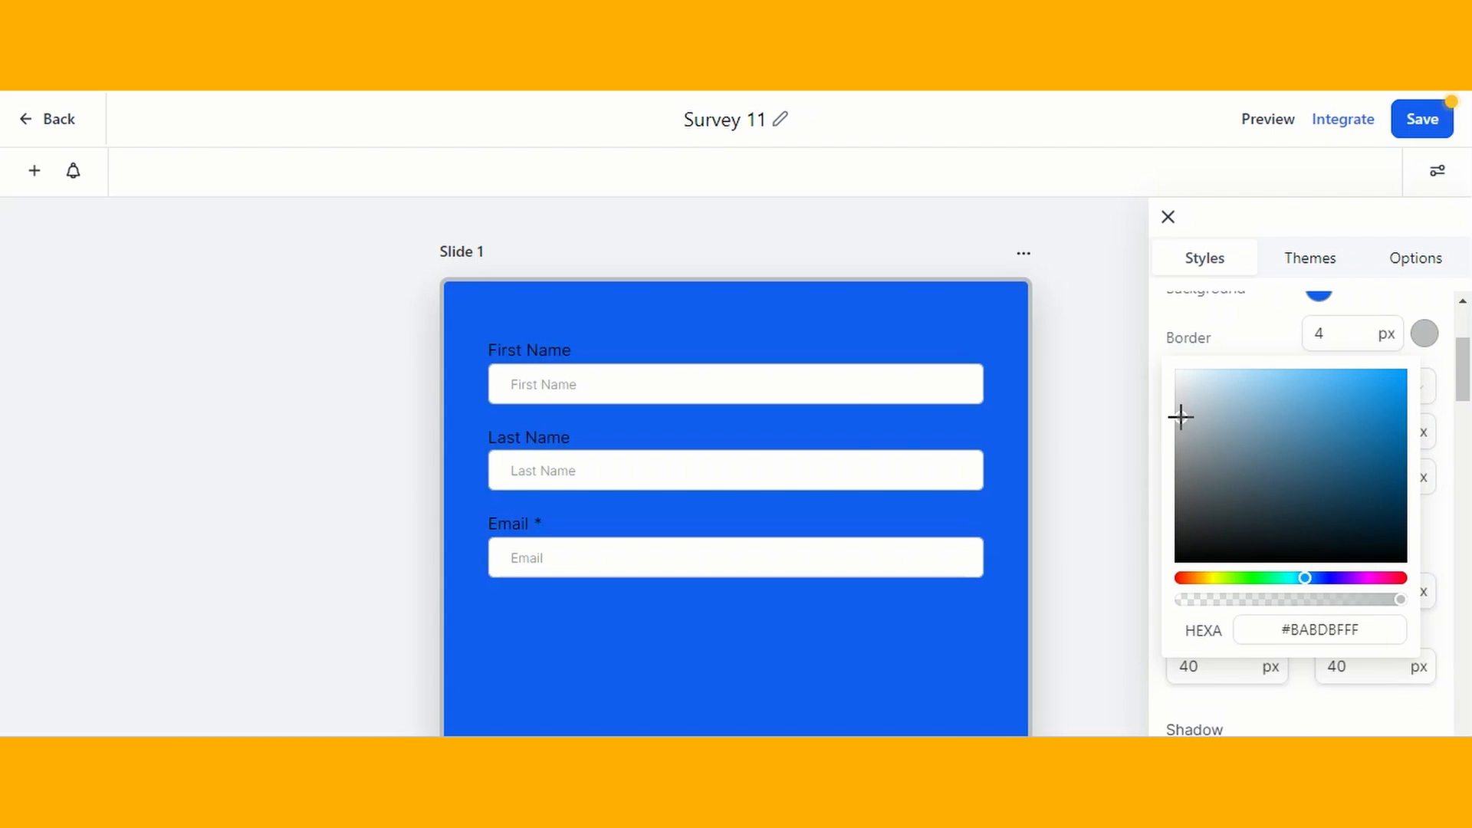
pyautogui.click(1120, 416)
# - Try red shades for the field font color and settle on near-black #141313FF
pyautogui.scroll(-1, 1119, 416)
pyautogui.scroll(-5, 1353, 411)
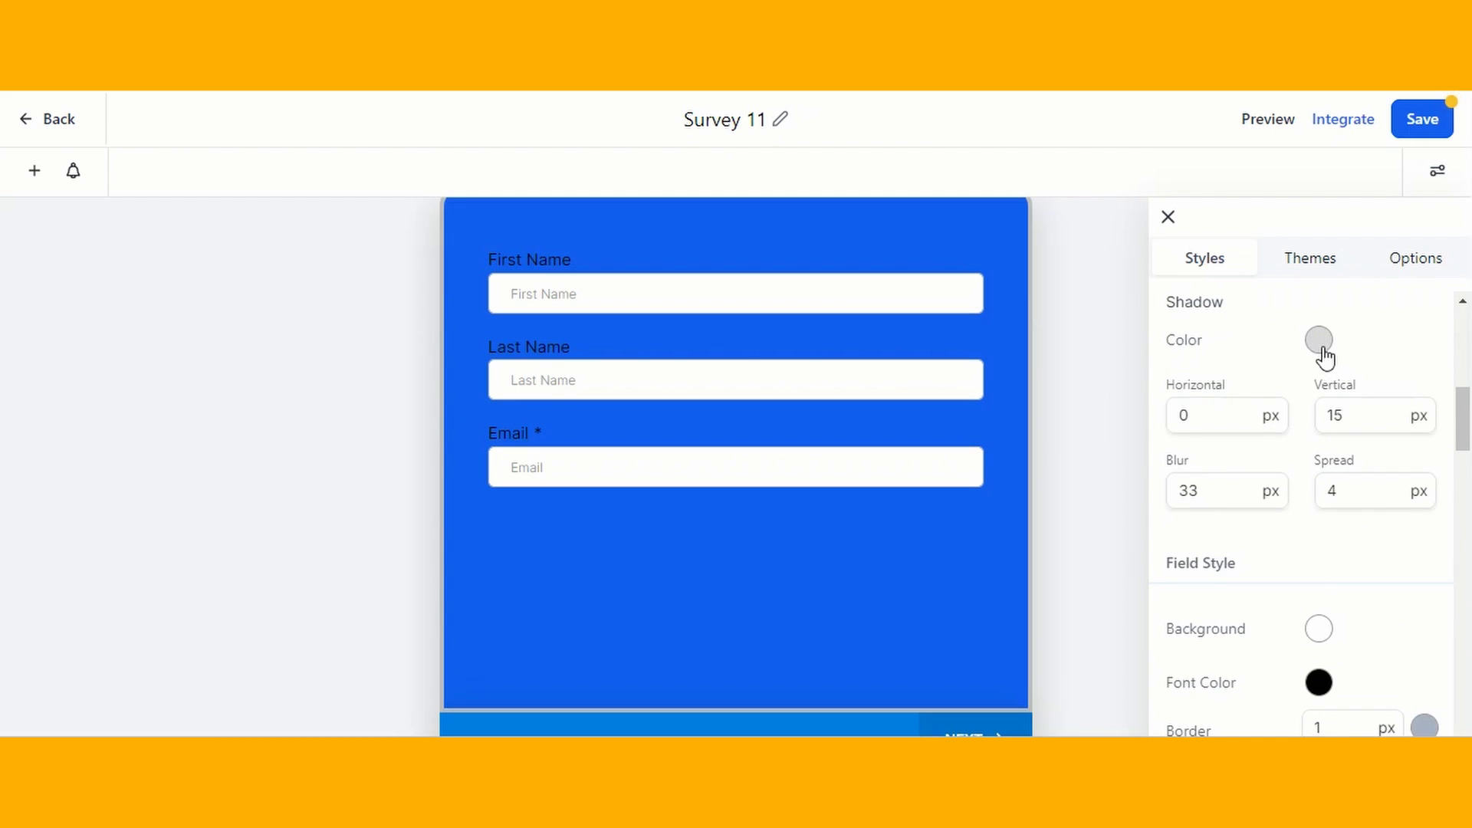
pyautogui.scroll(-1, 1351, 371)
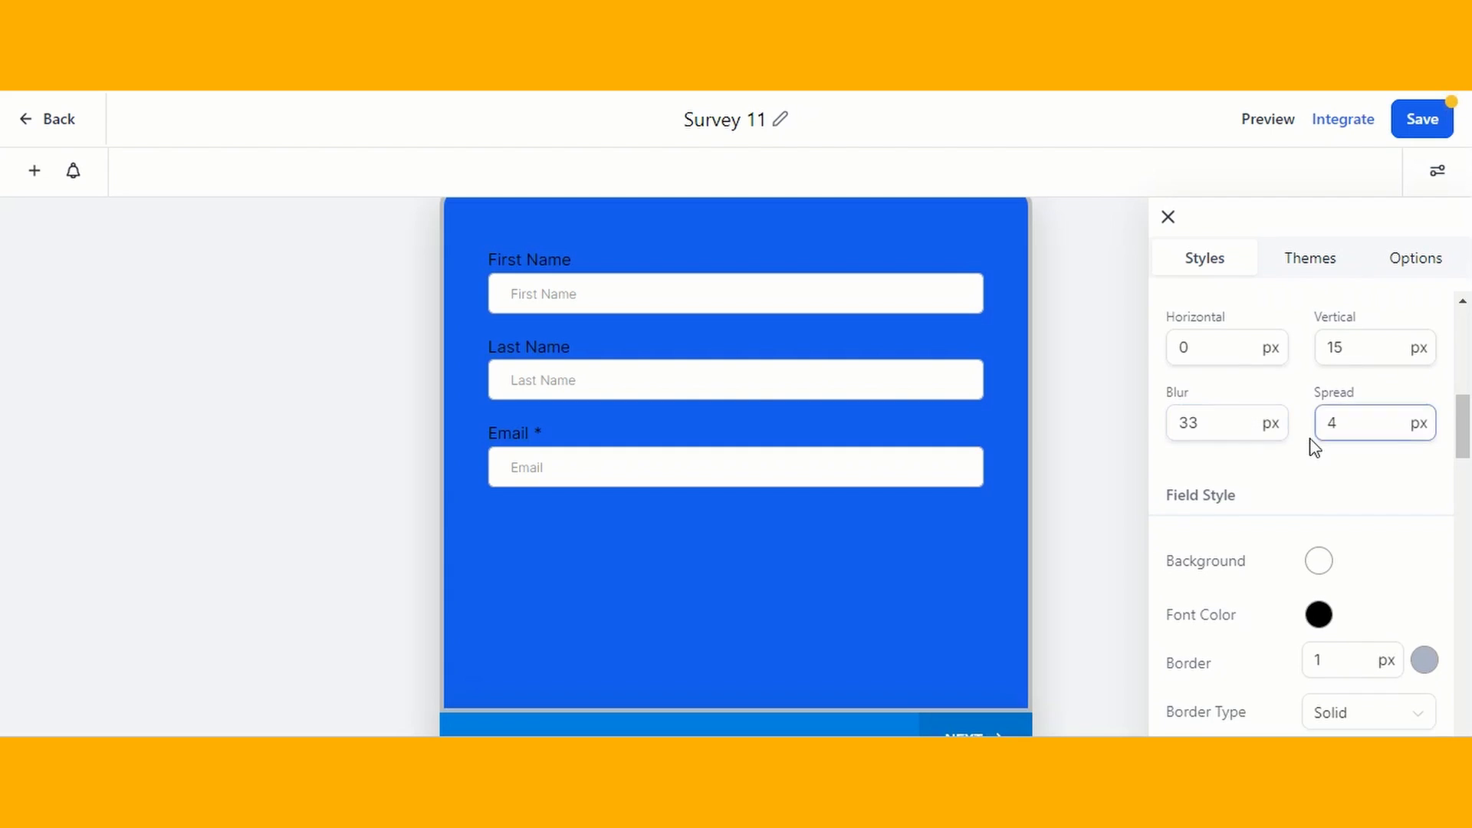
pyautogui.scroll(-2, 1312, 440)
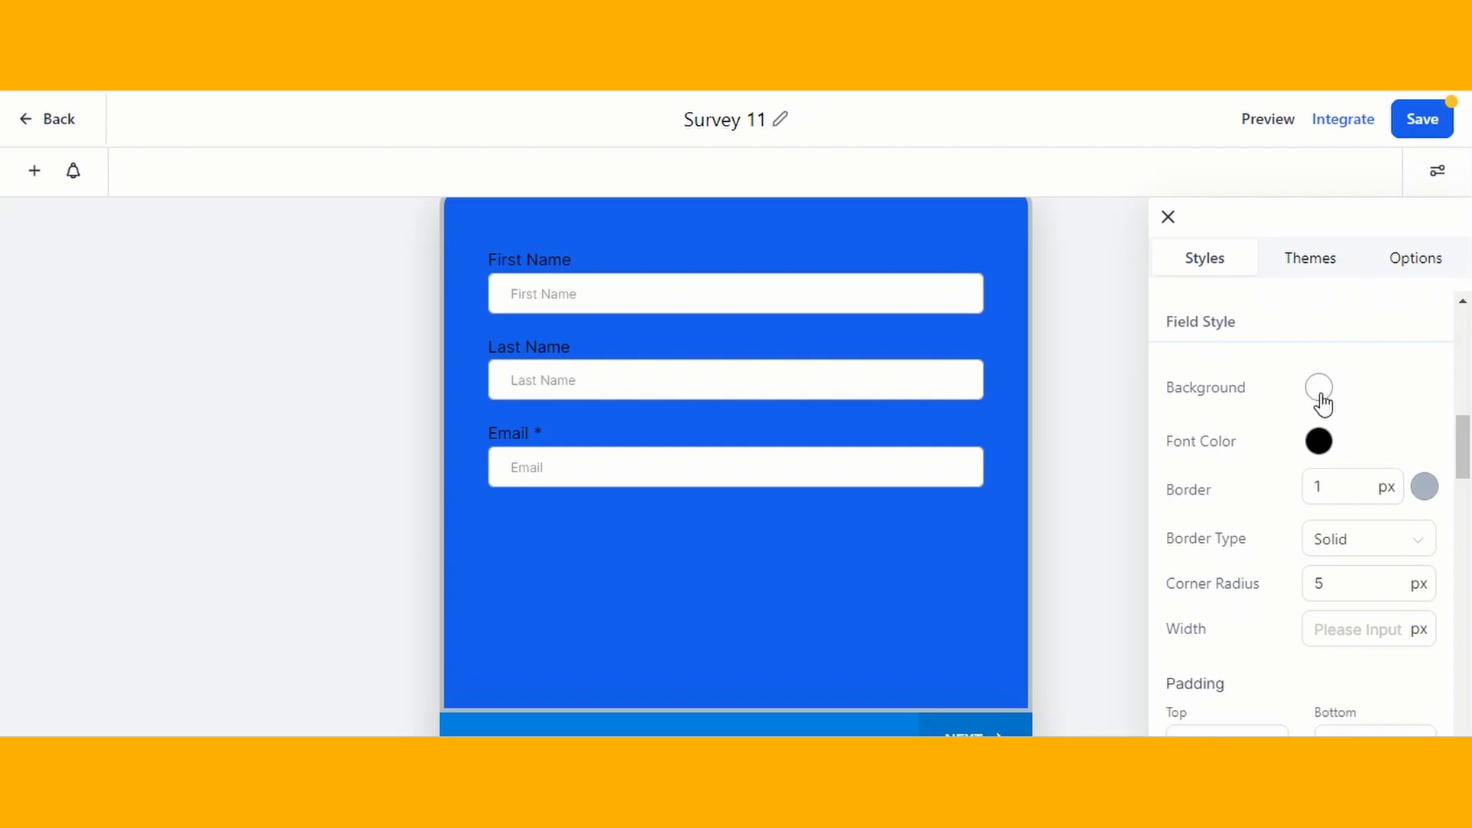
pyautogui.click(1319, 453)
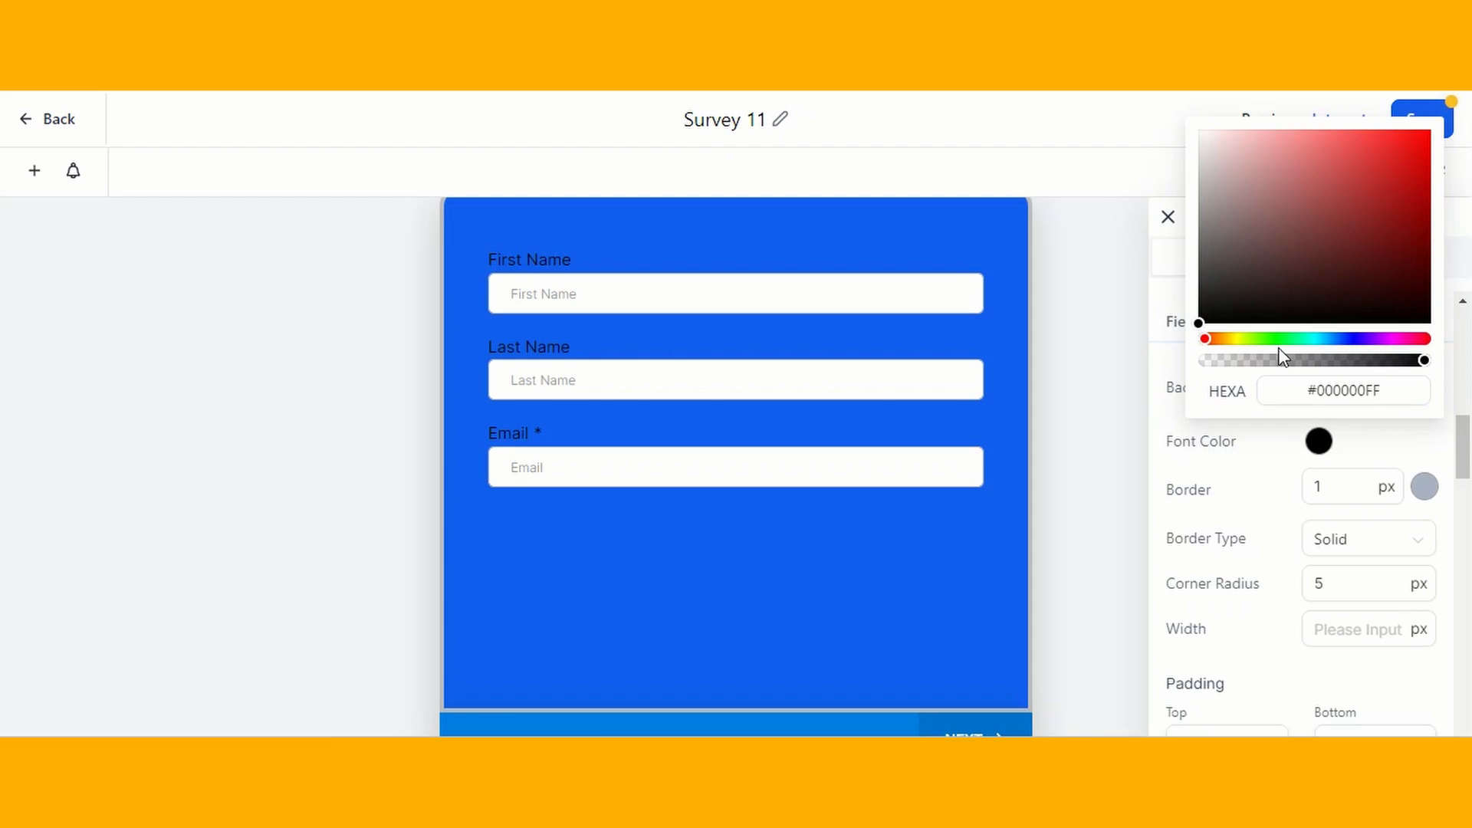
pyautogui.click(1337, 188)
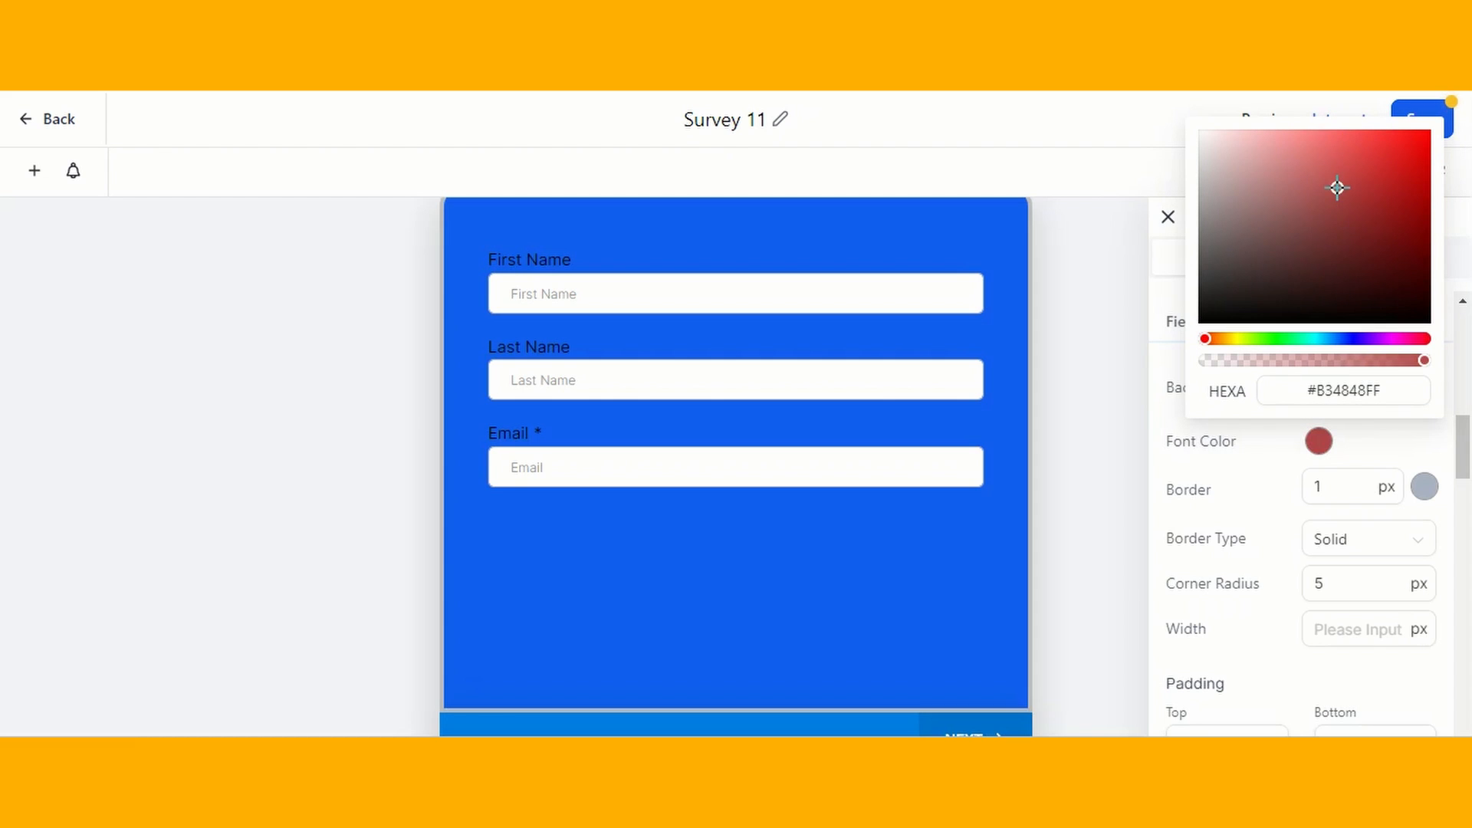
pyautogui.click(1379, 159)
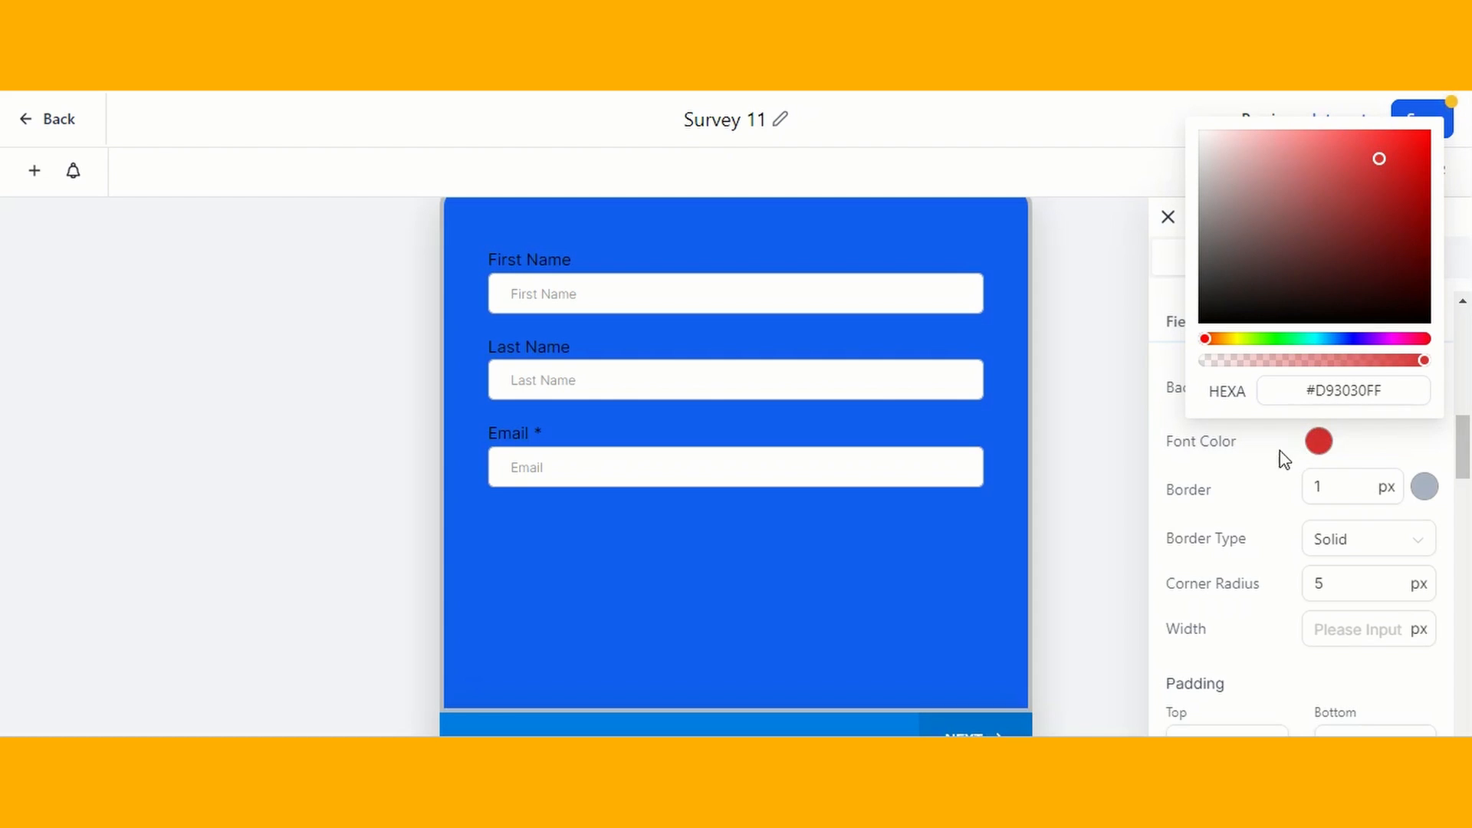
pyautogui.click(1205, 308)
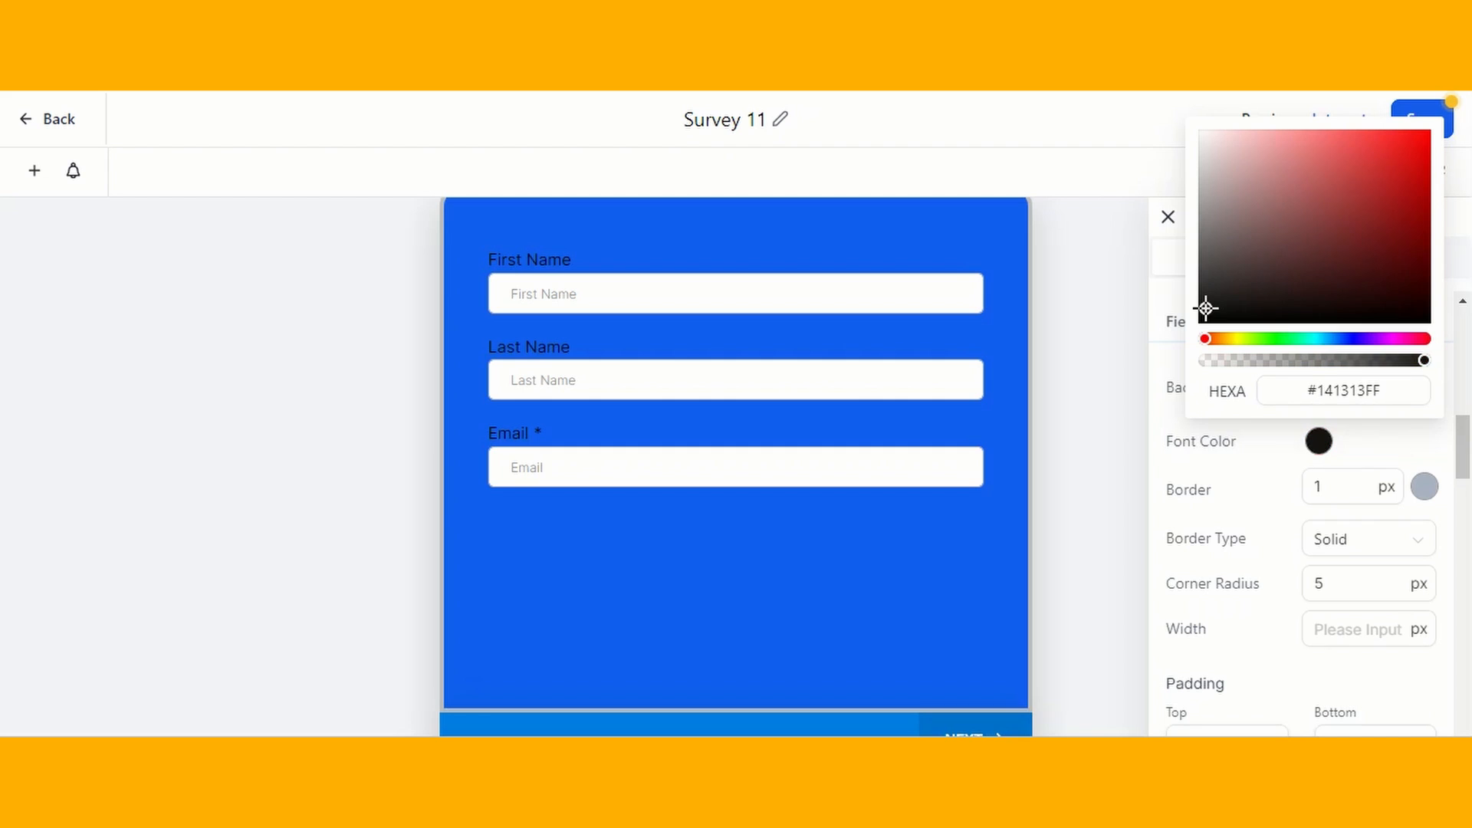
pyautogui.click(1247, 516)
# - Try a different border width for the survey fields
pyautogui.click(1317, 488)
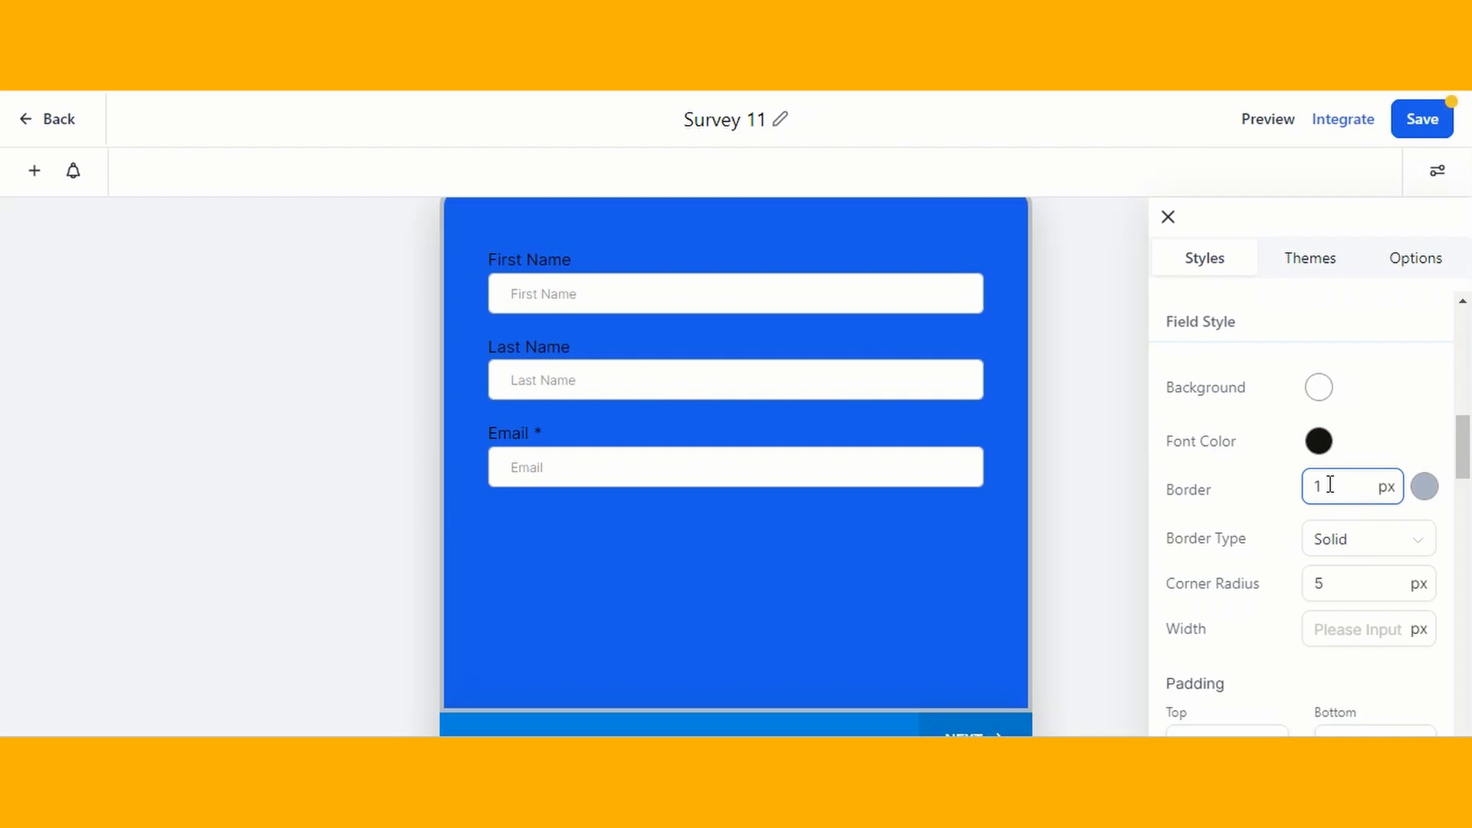
pyautogui.write('0')
pyautogui.press('BackSpace')
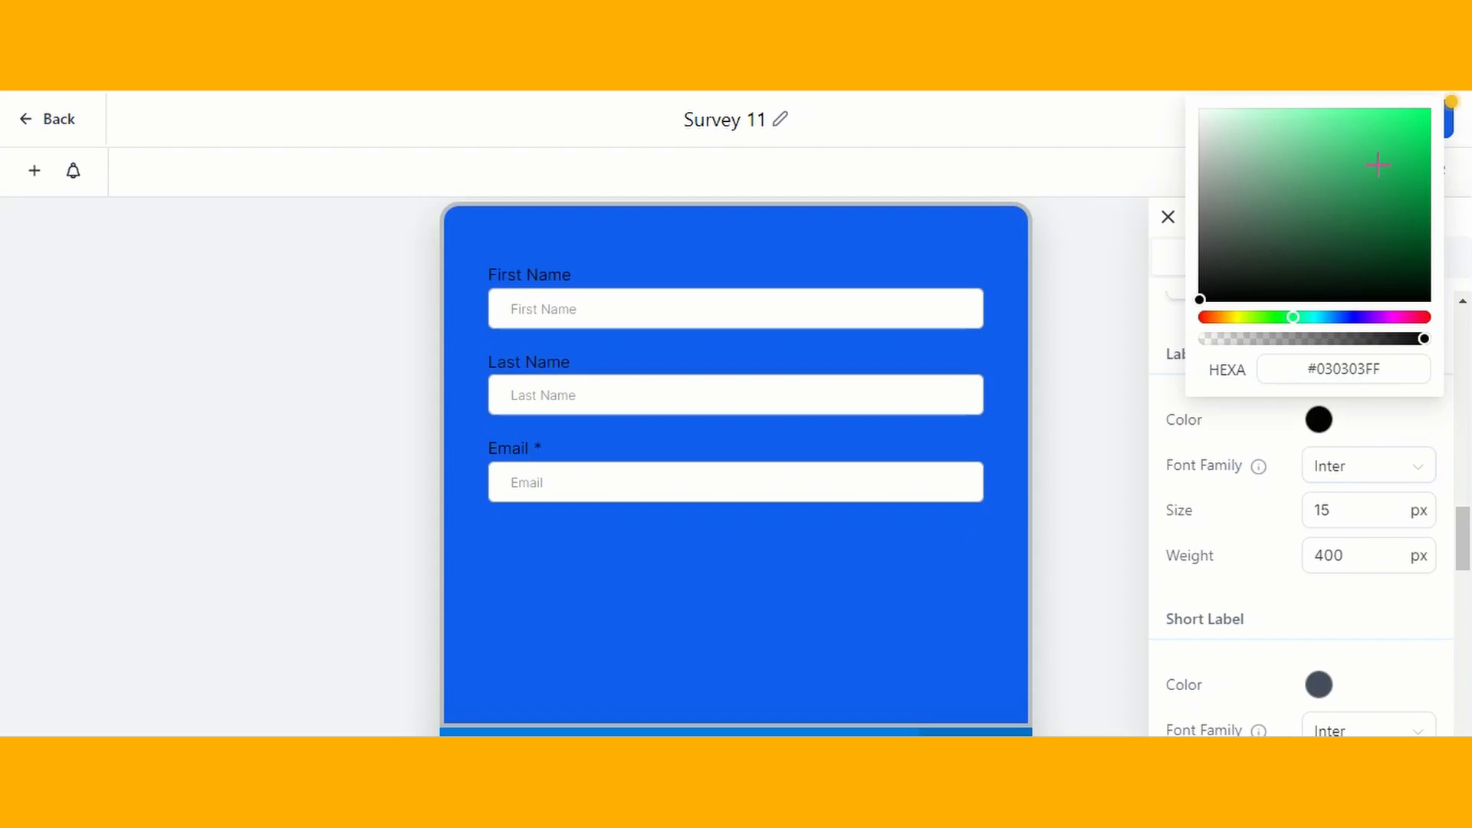
# - Set the field labels' color to green #2BFB82FF and their weight to 600
pyautogui.click(1390, 112)
pyautogui.click(1336, 504)
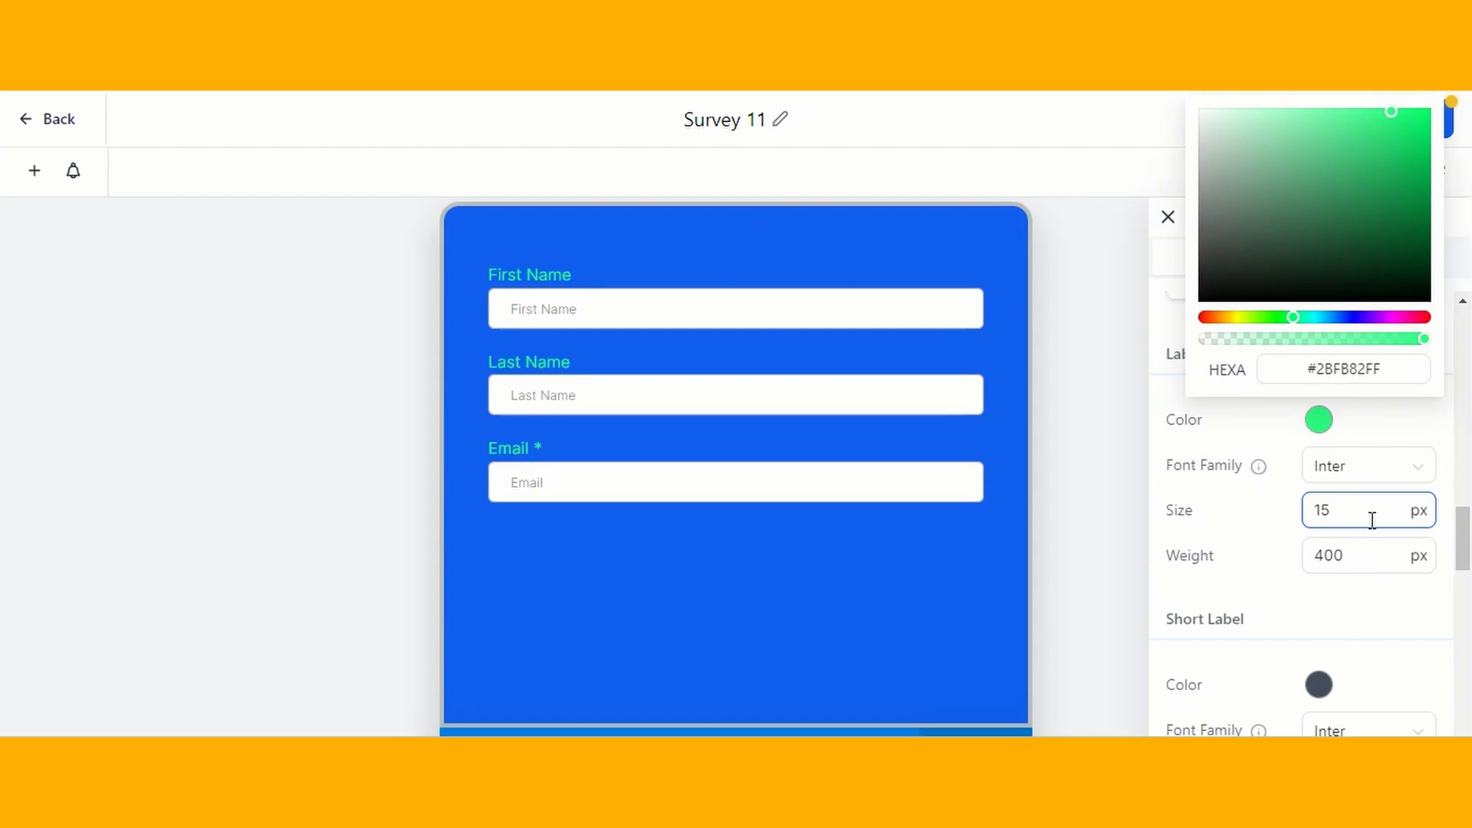
pyautogui.scroll(-2, 1342, 506)
pyautogui.click(1367, 438)
pyautogui.press('BackSpace')
pyautogui.write('6')
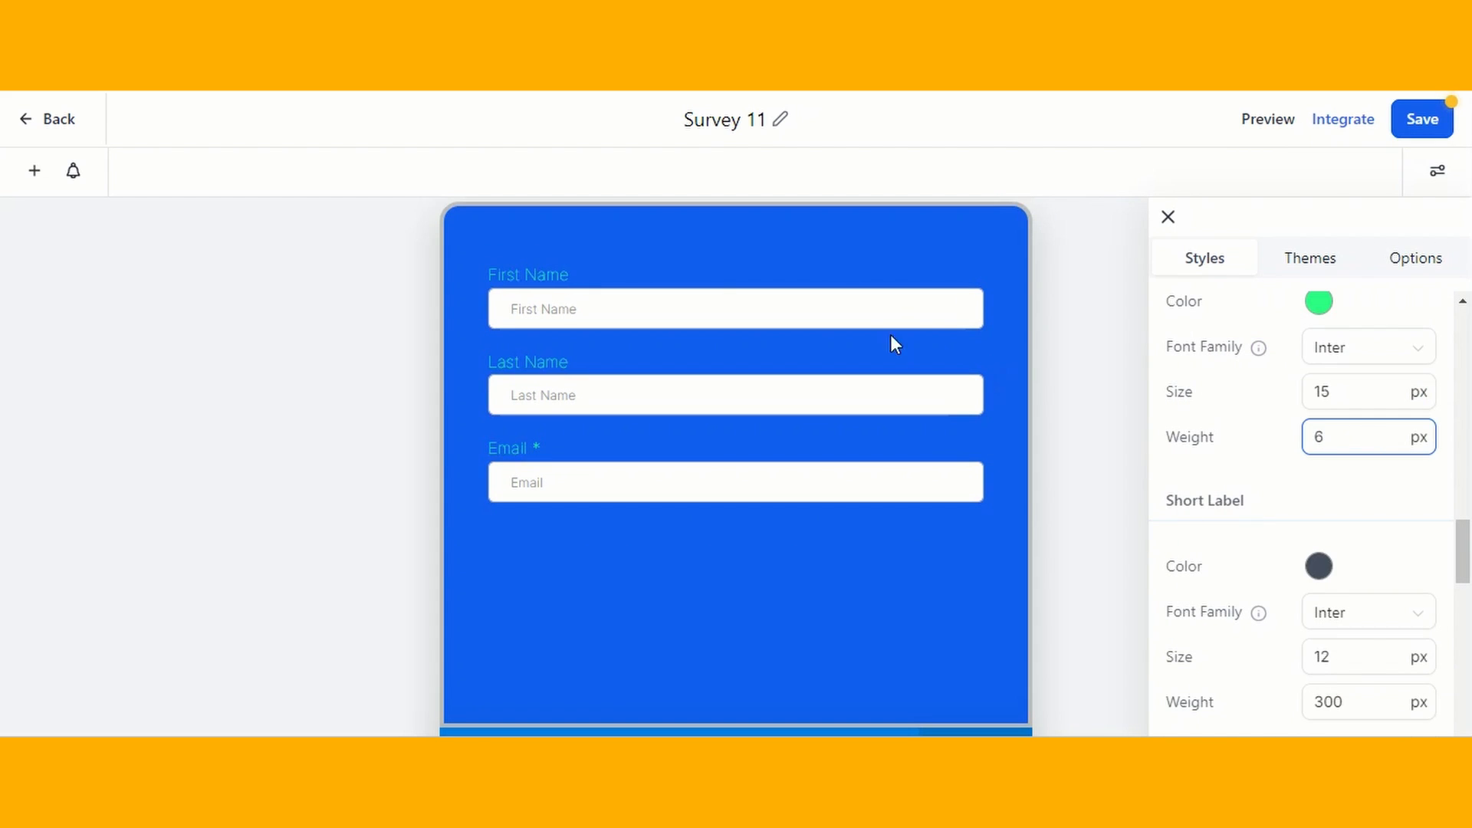
pyautogui.write('00')
# - Set the placeholder text color to light blue #13ACDAFF
pyautogui.scroll(-5, 1324, 453)
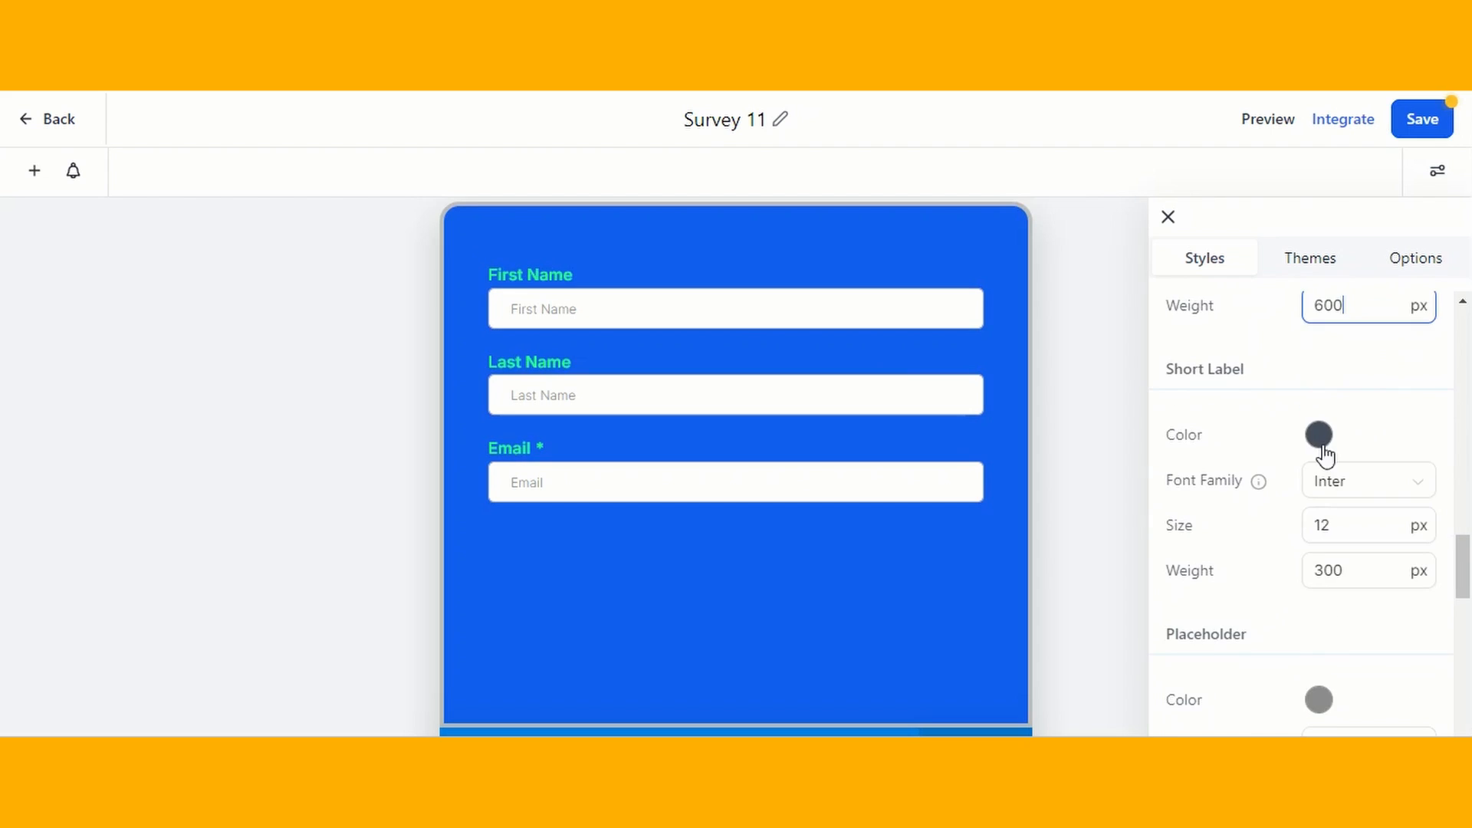
pyautogui.click(1319, 497)
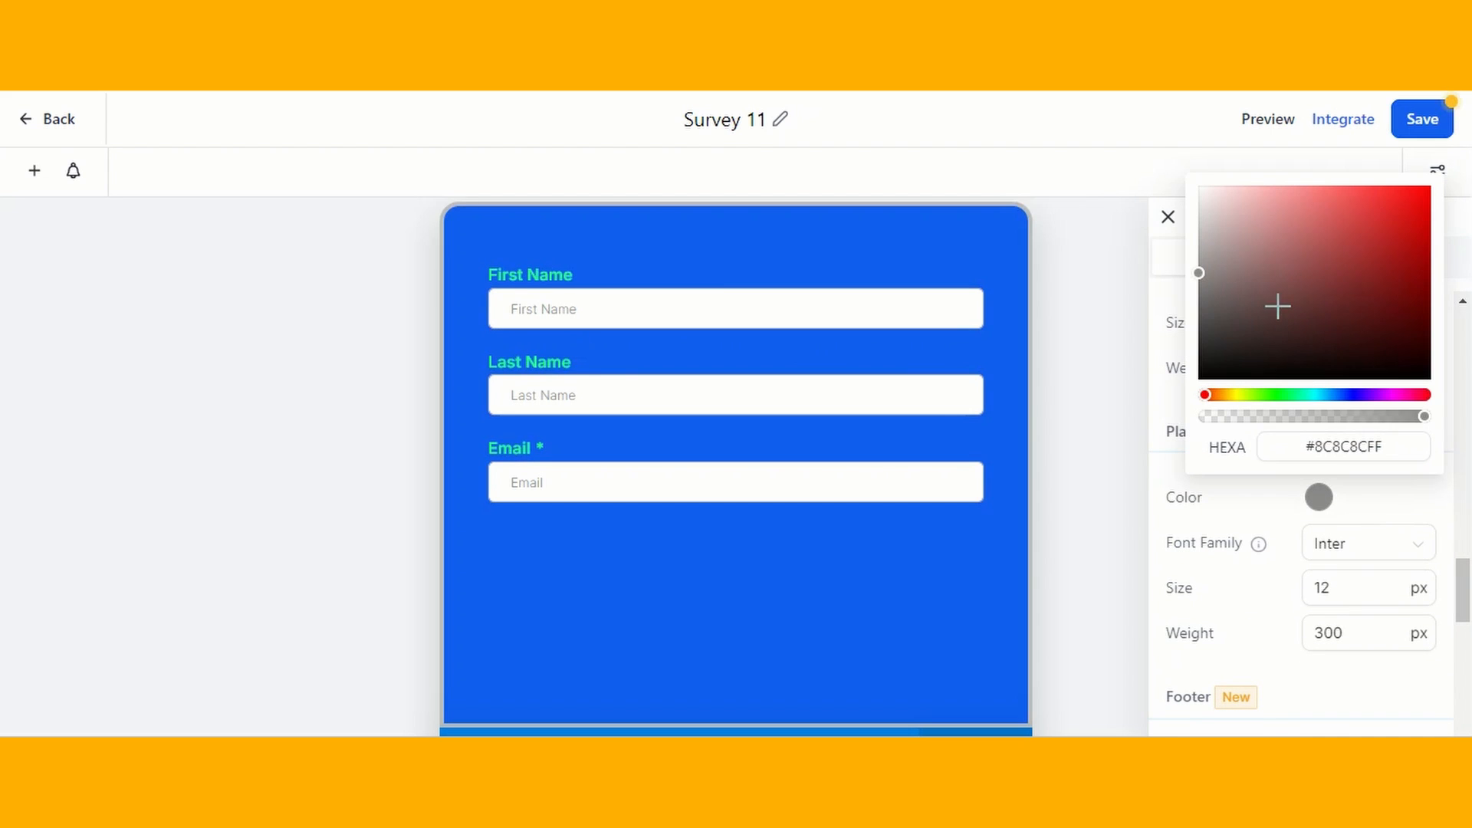
pyautogui.moveTo(1216, 352); pyautogui.dragTo(1313, 352)
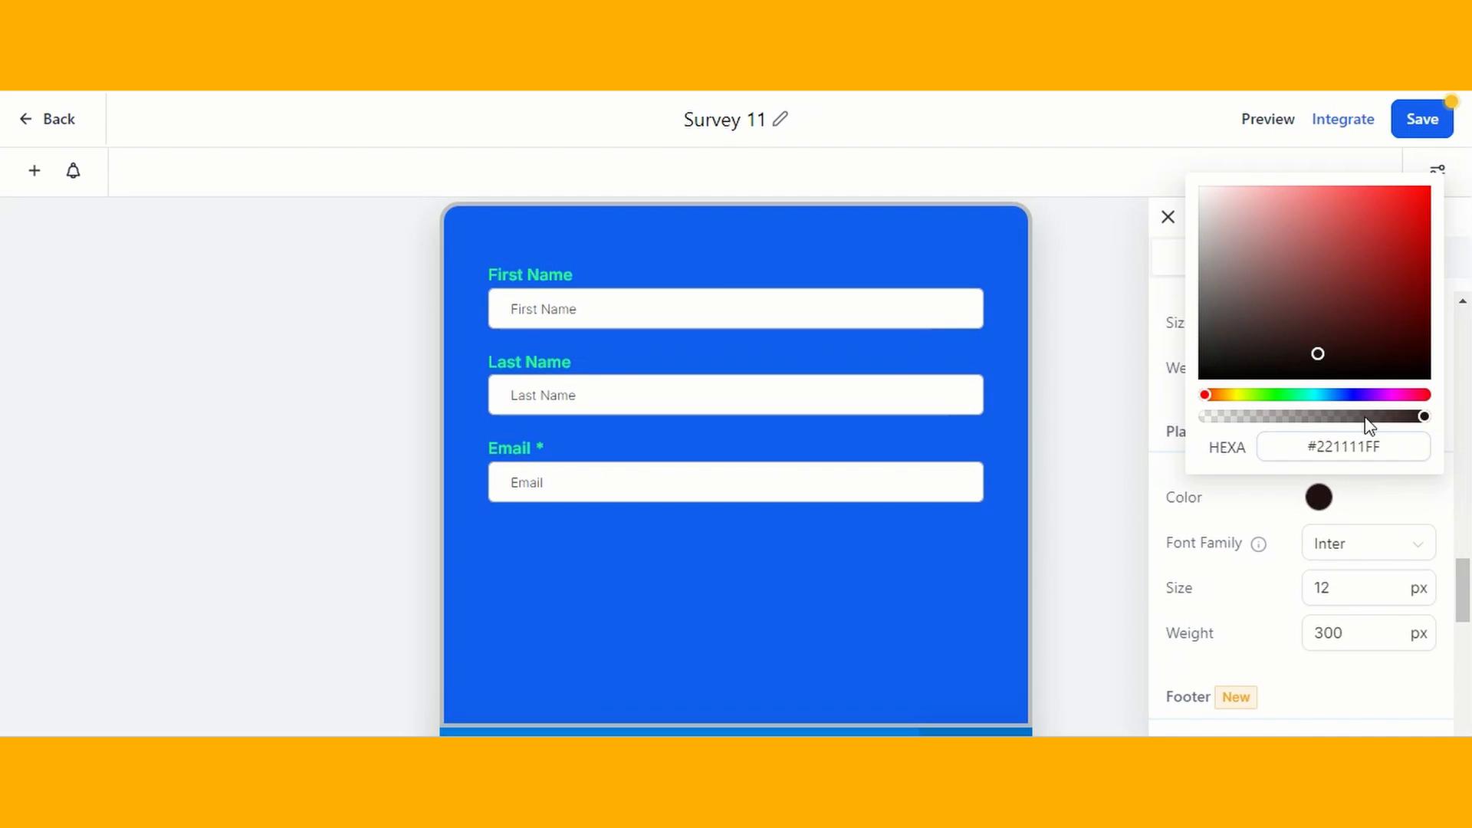
pyautogui.click(1323, 394)
pyautogui.click(1410, 213)
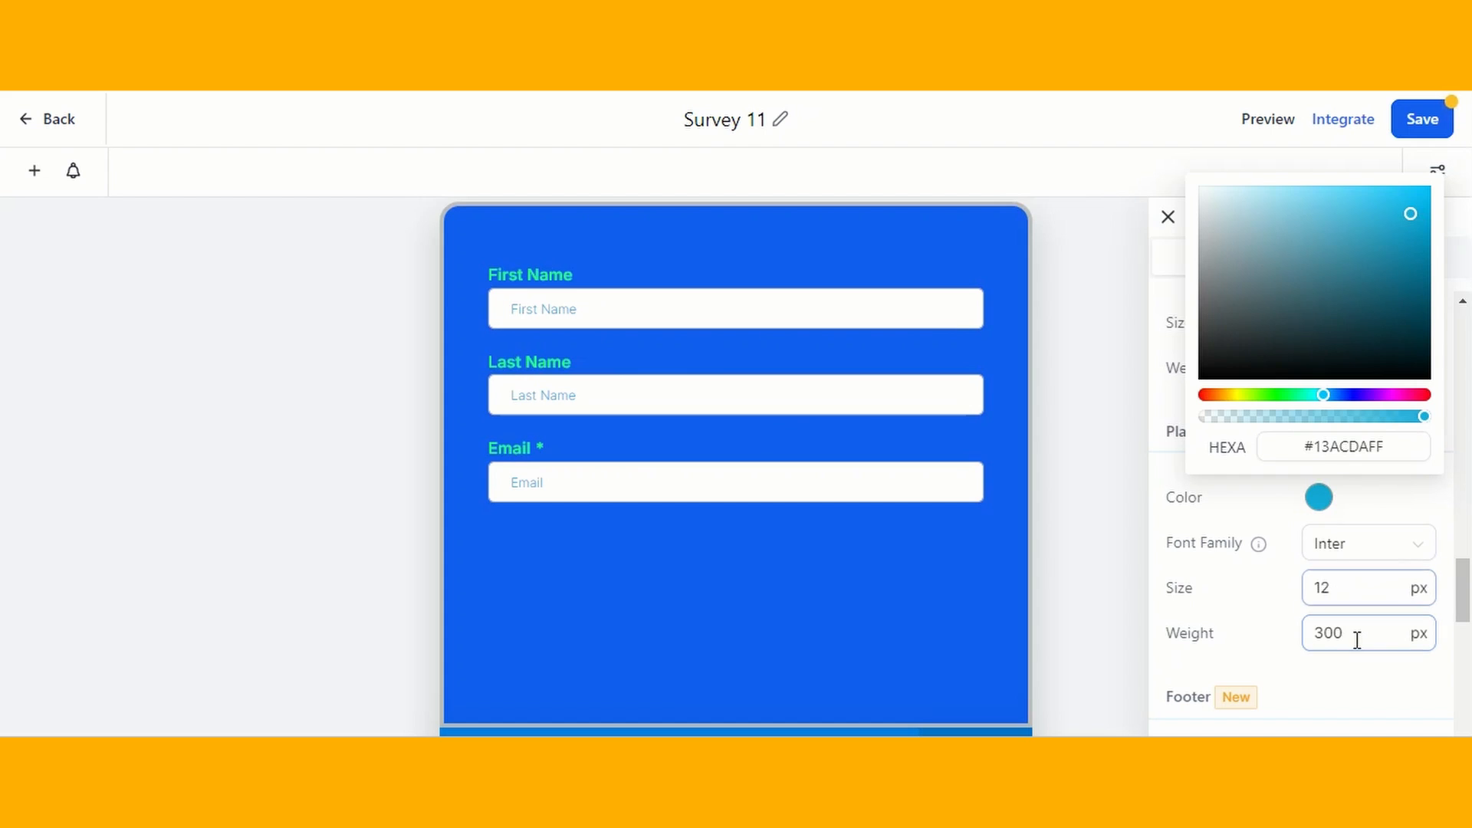
pyautogui.click(1324, 630)
# - Try detaching the footer from the survey, and restore Stick to Survey
pyautogui.scroll(-5, 1324, 631)
pyautogui.scroll(-10, 822, 538)
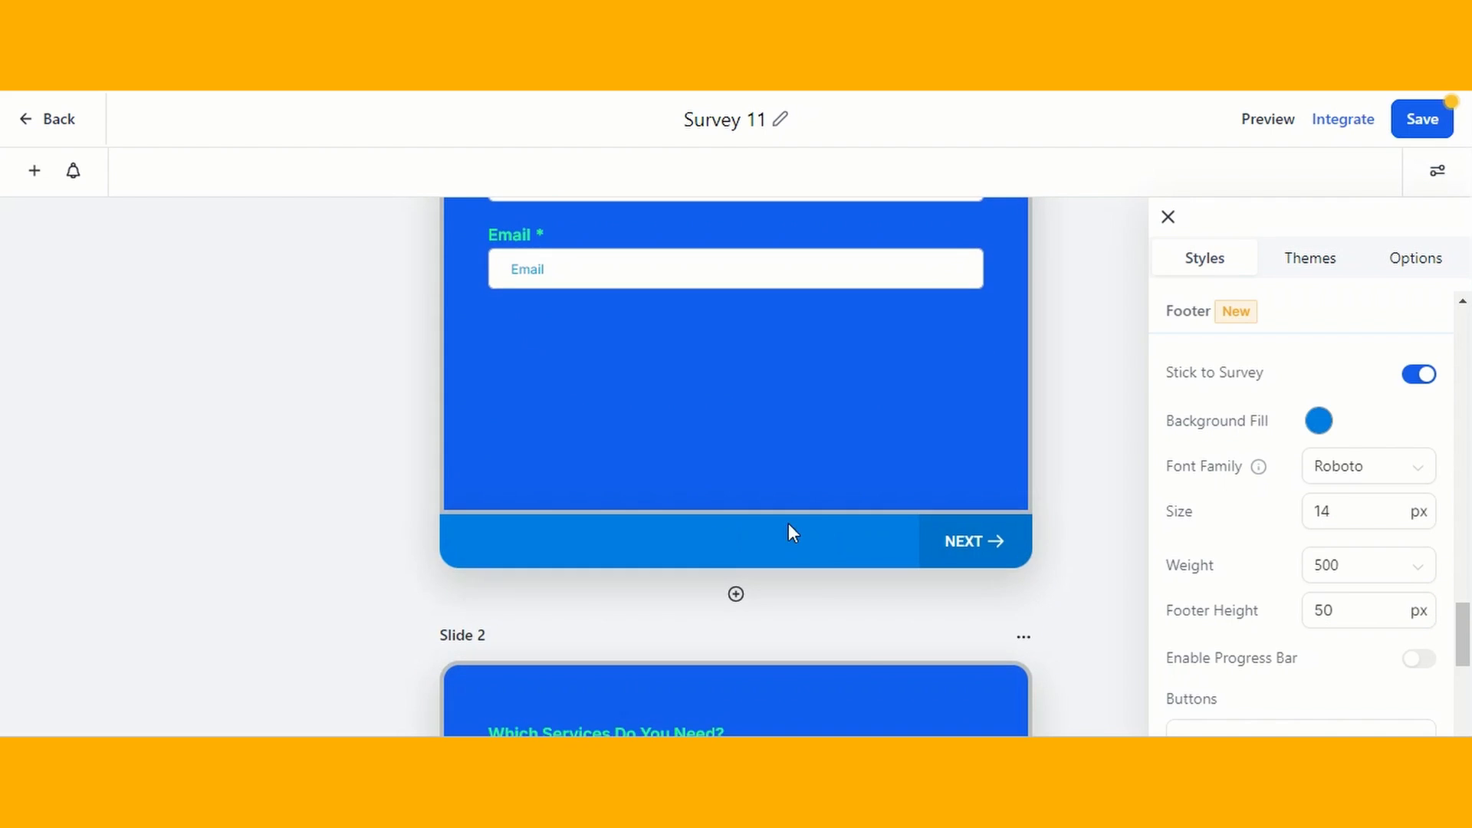
pyautogui.click(1420, 374)
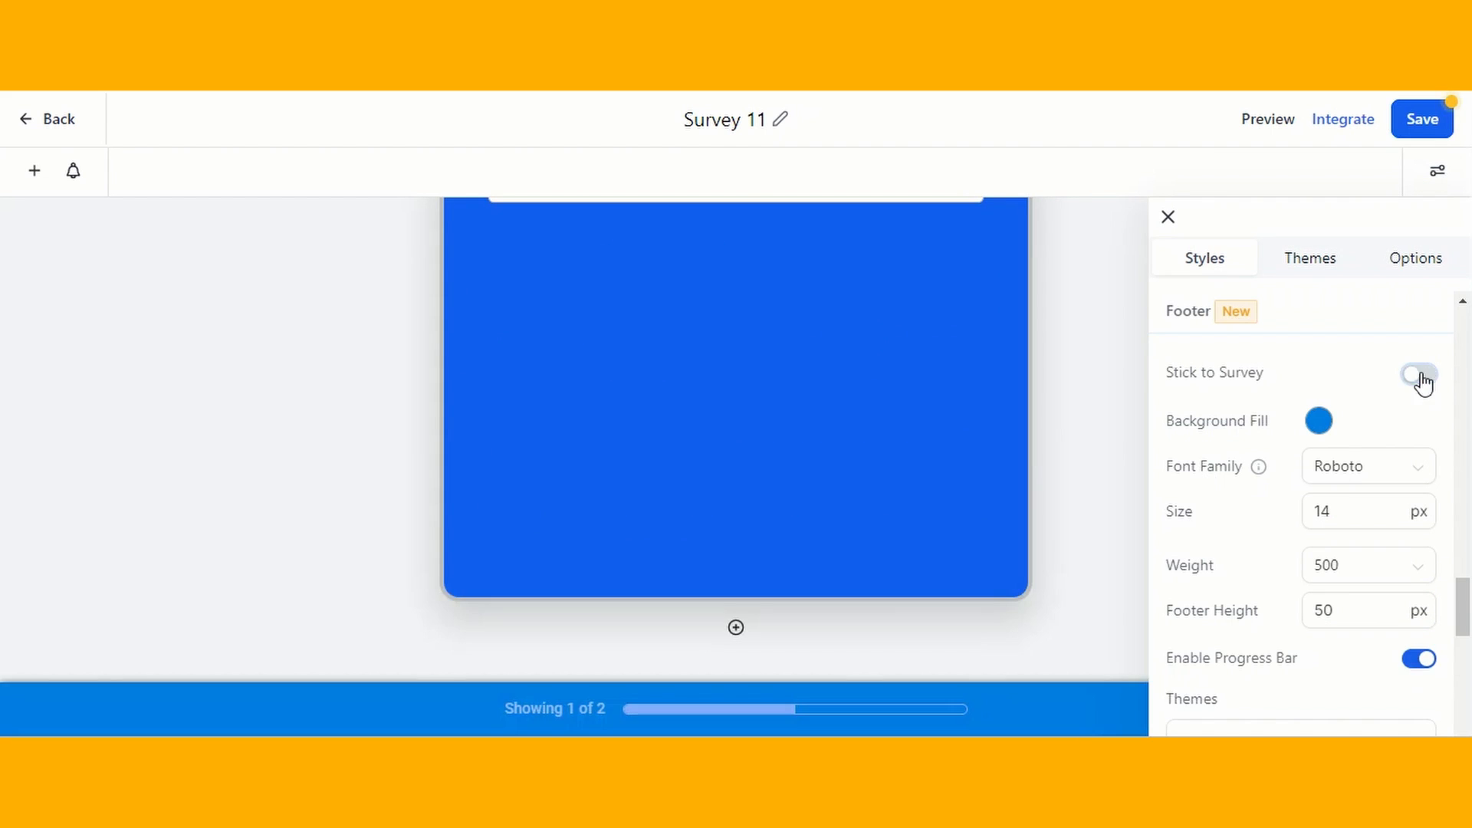
pyautogui.click(1419, 375)
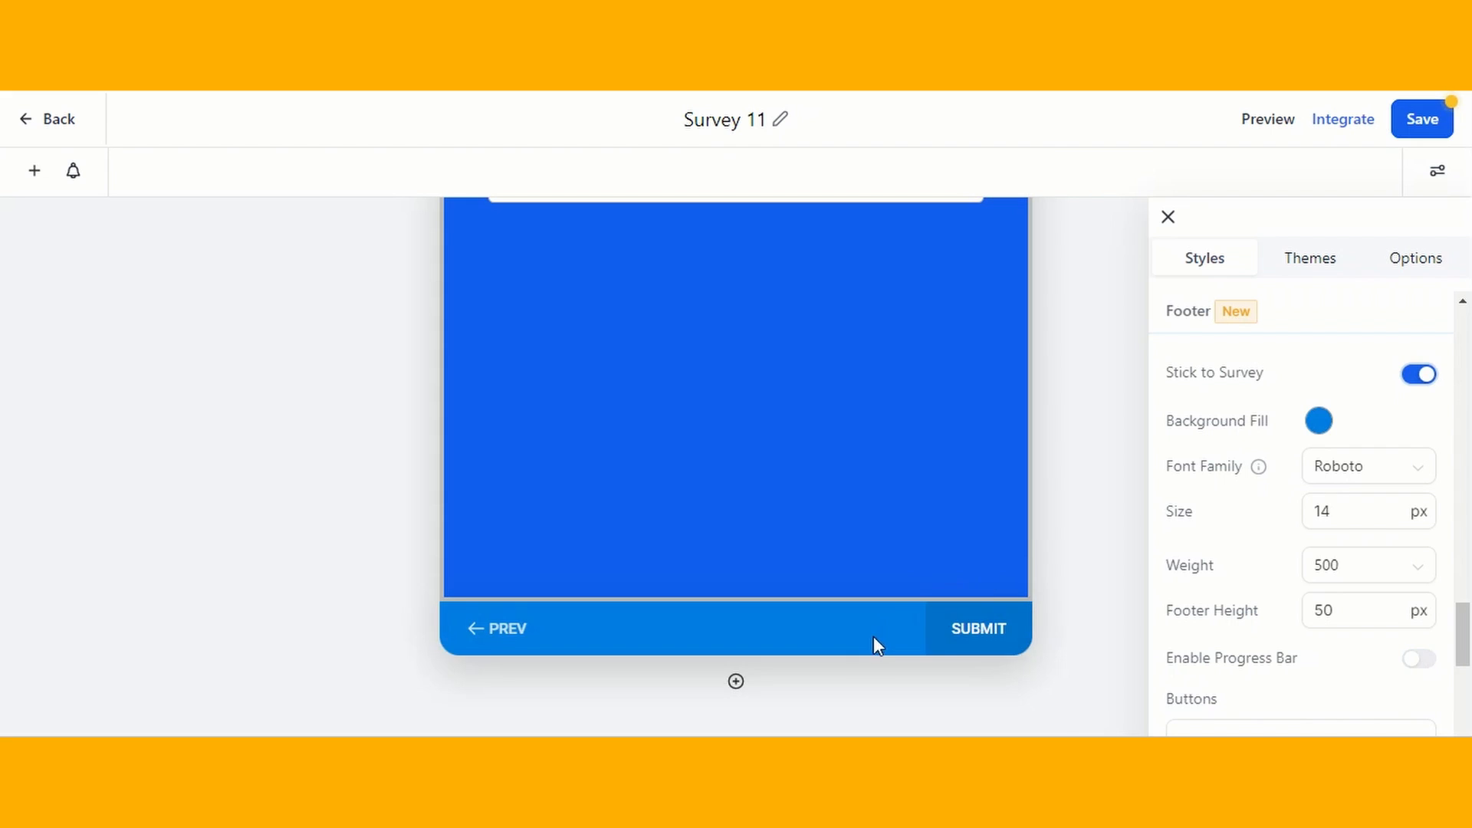
# - Change the survey footer's background fill to a near-white color
pyautogui.scroll(8, 874, 644)
pyautogui.scroll(1, 1055, 470)
pyautogui.click(1317, 421)
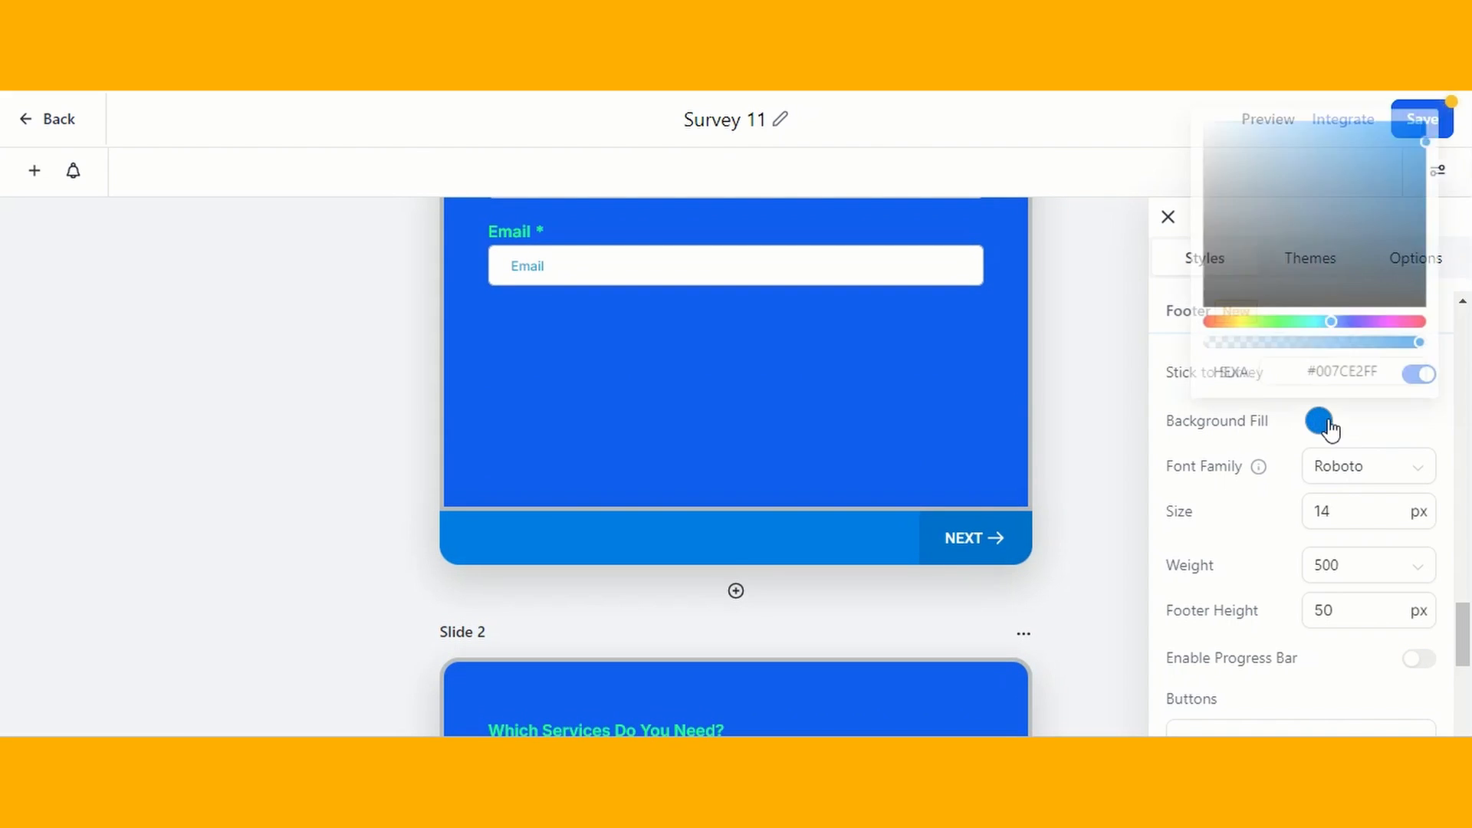
pyautogui.click(1207, 132)
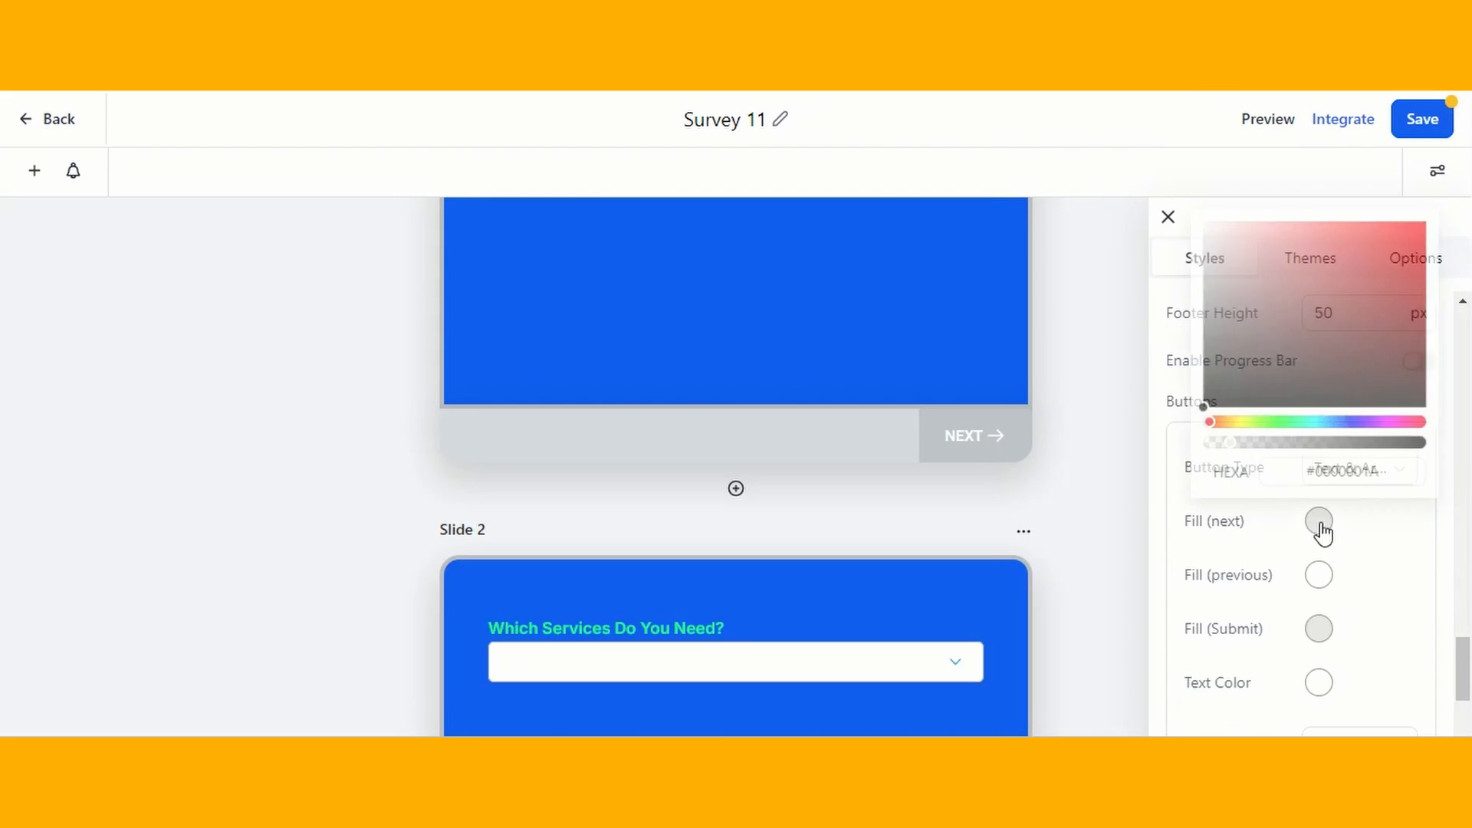
# - Set the Next button's fill color to translucent teal #0FF5C71A
pyautogui.click(1391, 225)
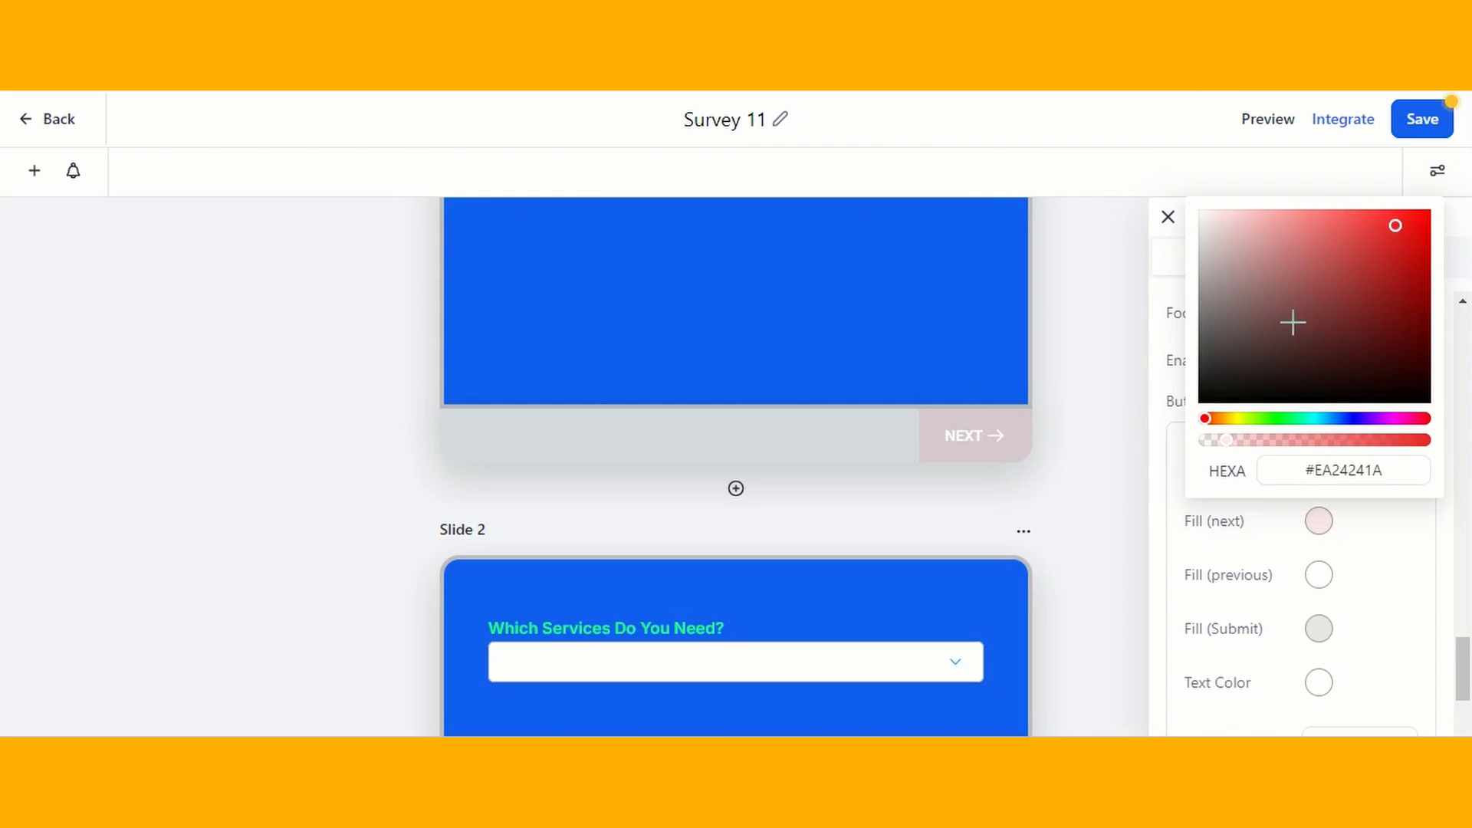
pyautogui.click(1427, 223)
pyautogui.click(1416, 217)
pyautogui.click(1224, 418)
pyautogui.click(1307, 418)
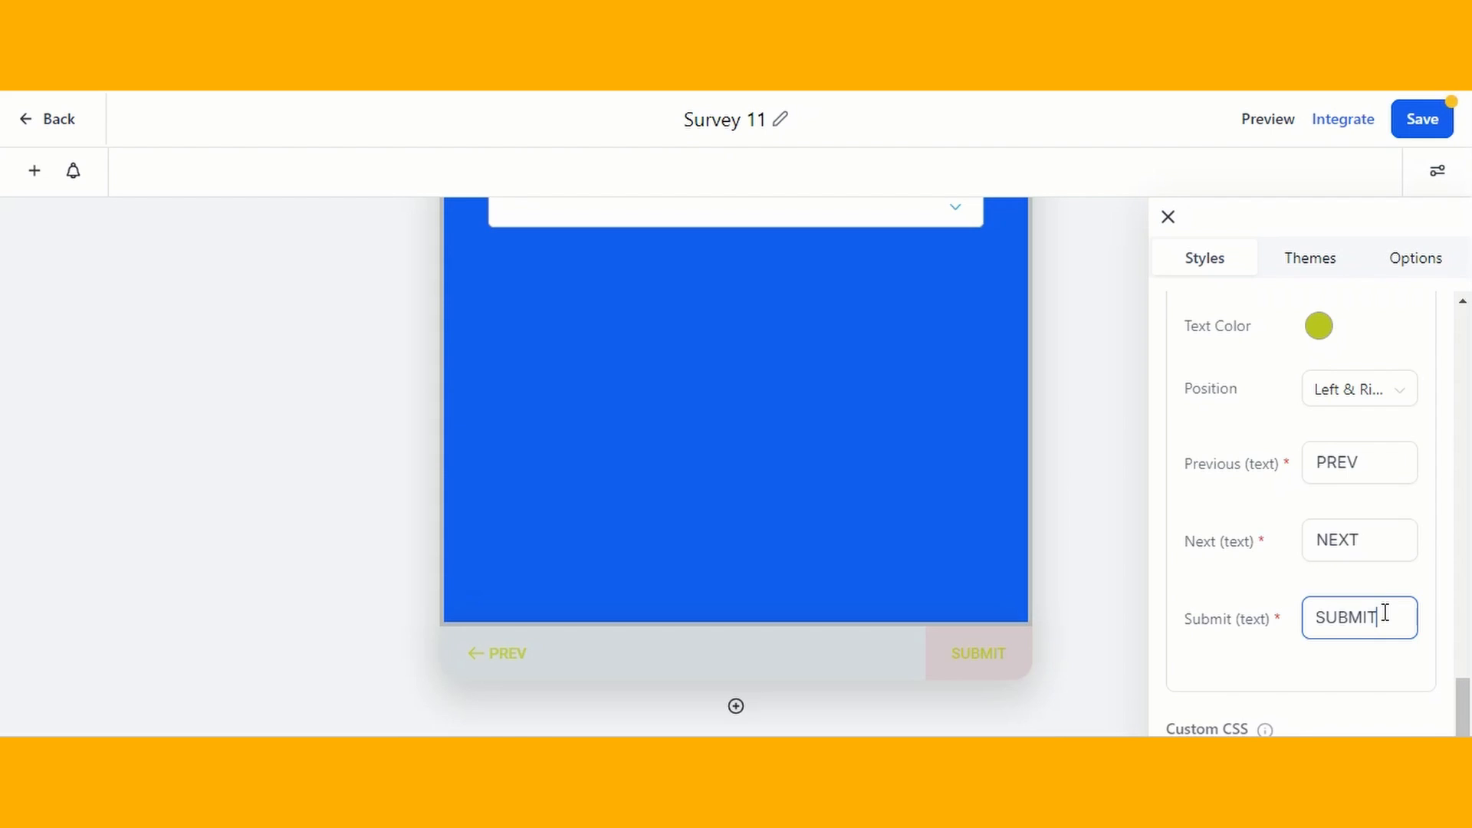
# - Change the footer's submit button text to DONE
pyautogui.doubleClick(1370, 611)
pyautogui.press('BackSpace')
pyautogui.write('DONE')
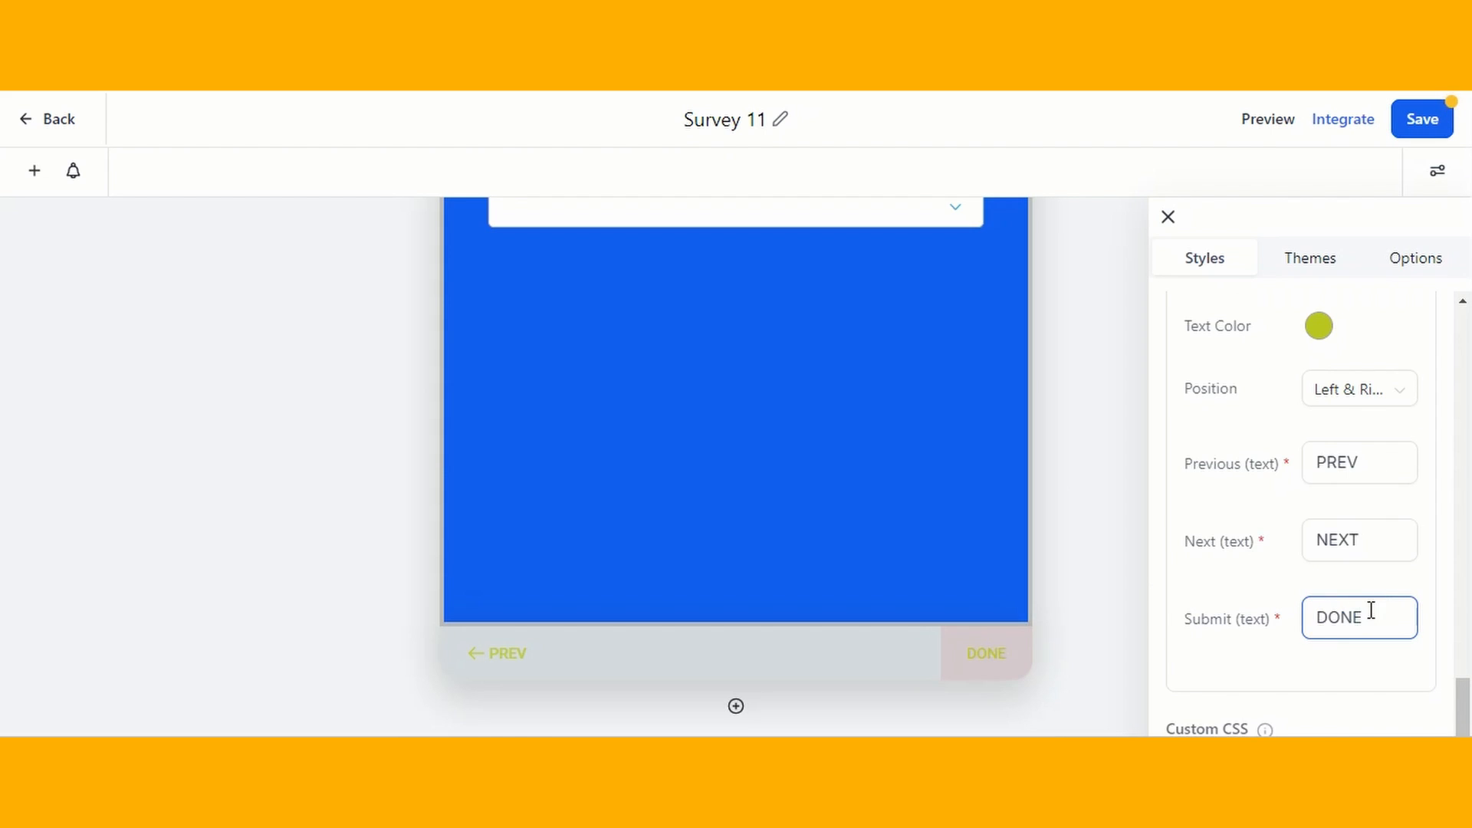
# - Review the custom CSS, background image, header image and footer button style settings
pyautogui.scroll(-4, 1371, 611)
pyautogui.scroll(5, 996, 515)
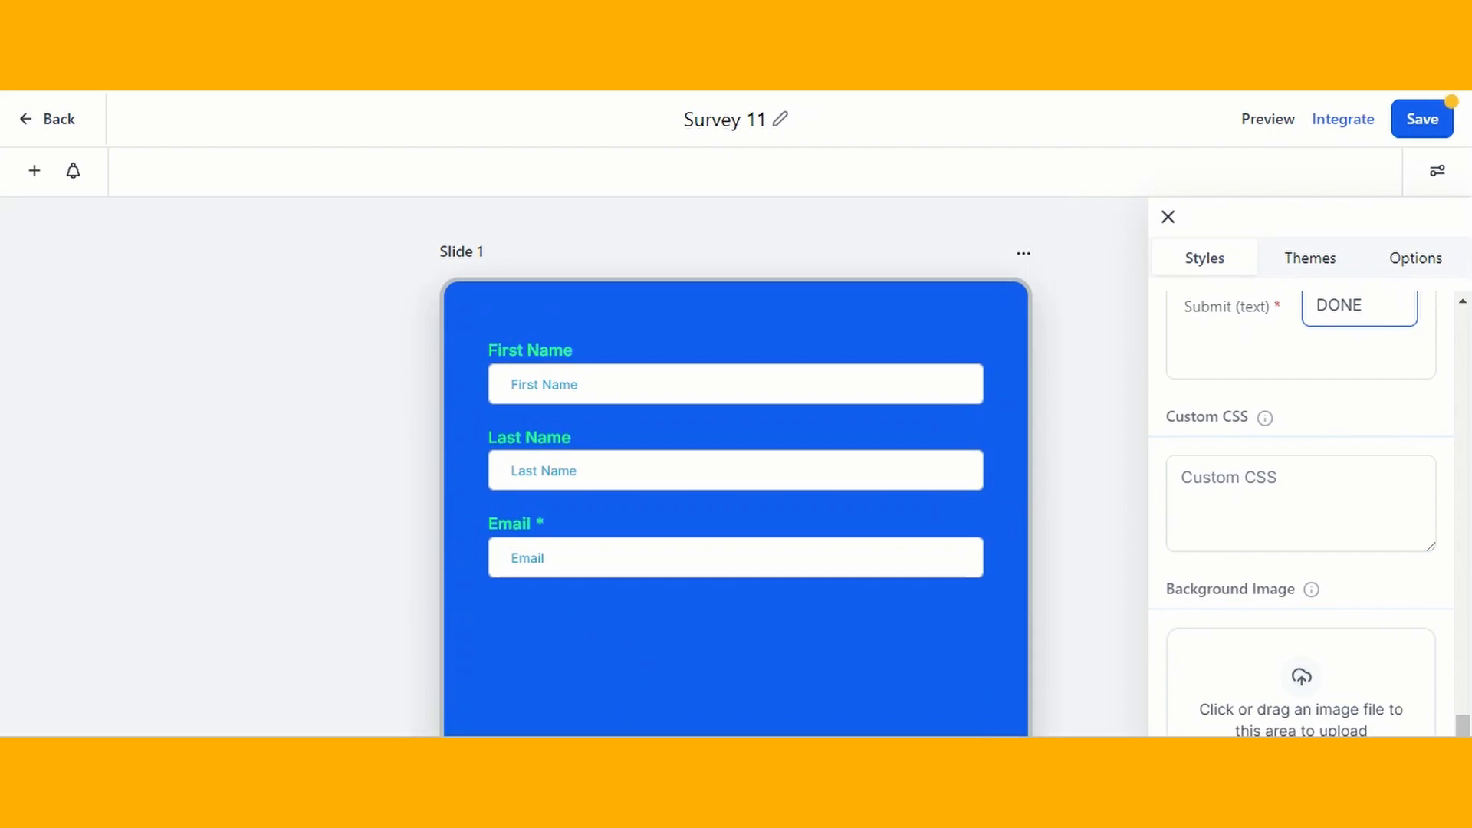
pyautogui.scroll(-1, 1267, 428)
pyautogui.click(1267, 429)
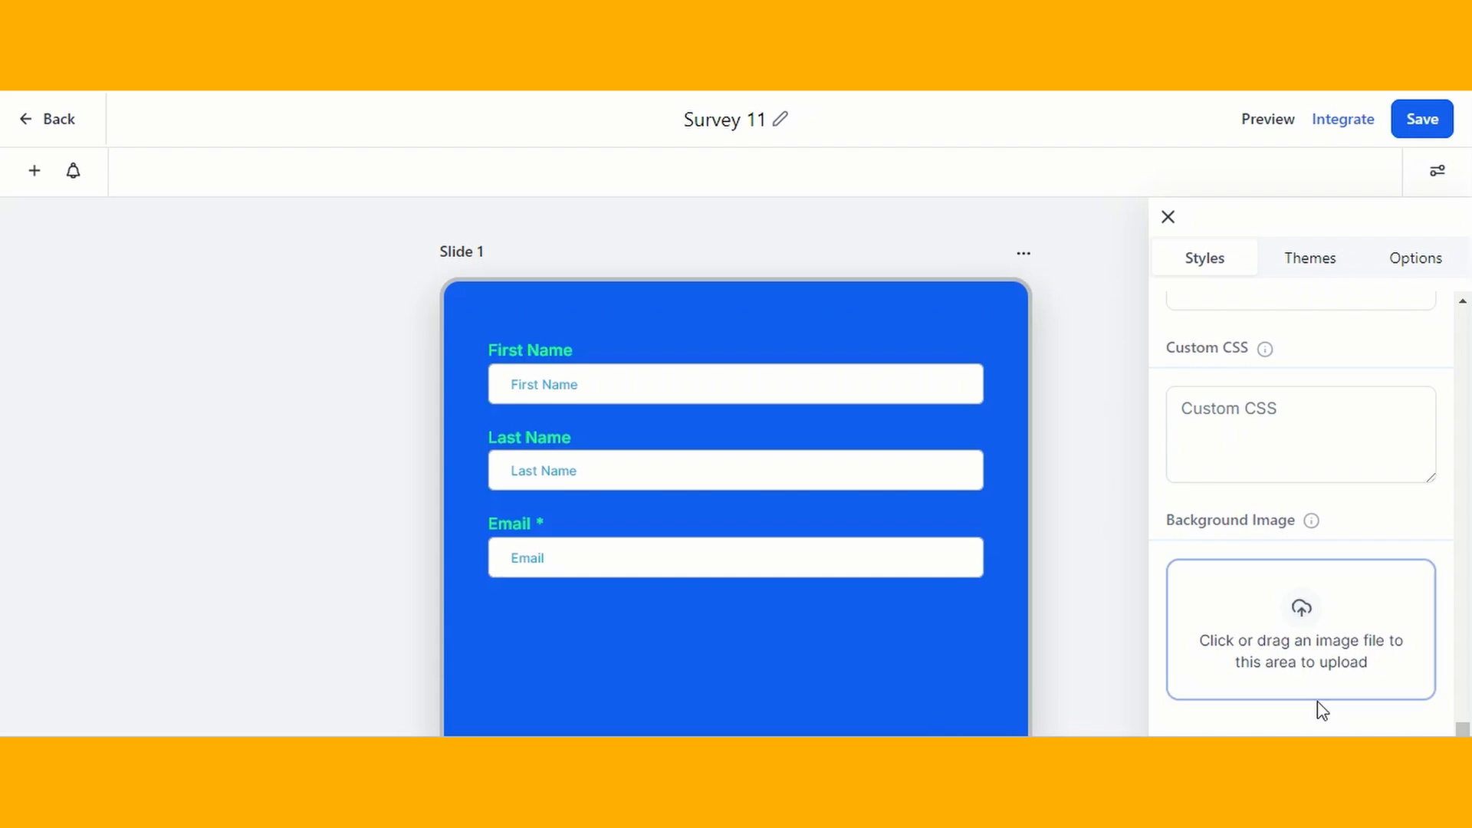
pyautogui.scroll(-4, 1317, 706)
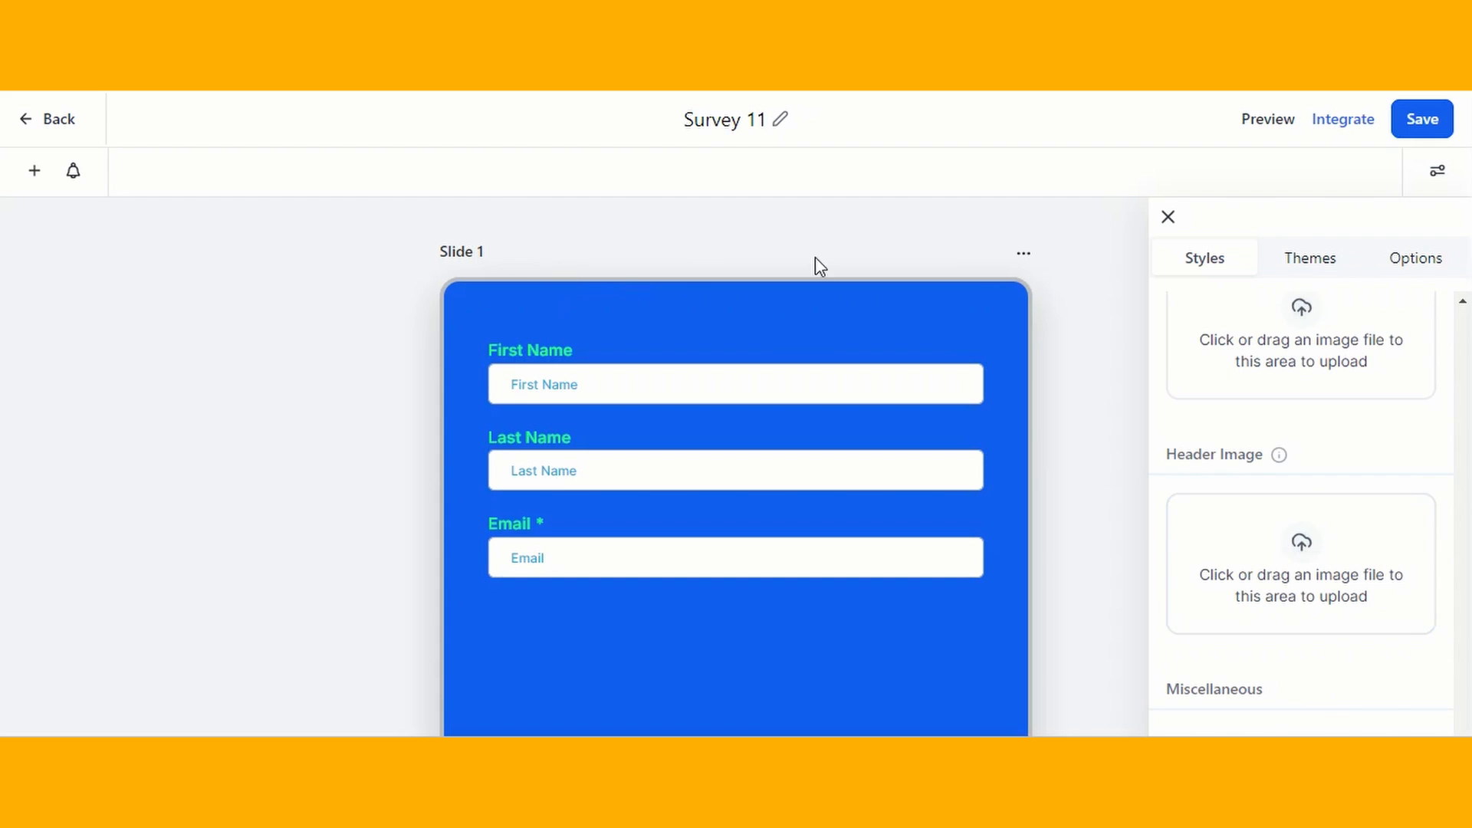
pyautogui.scroll(-5, 1364, 492)
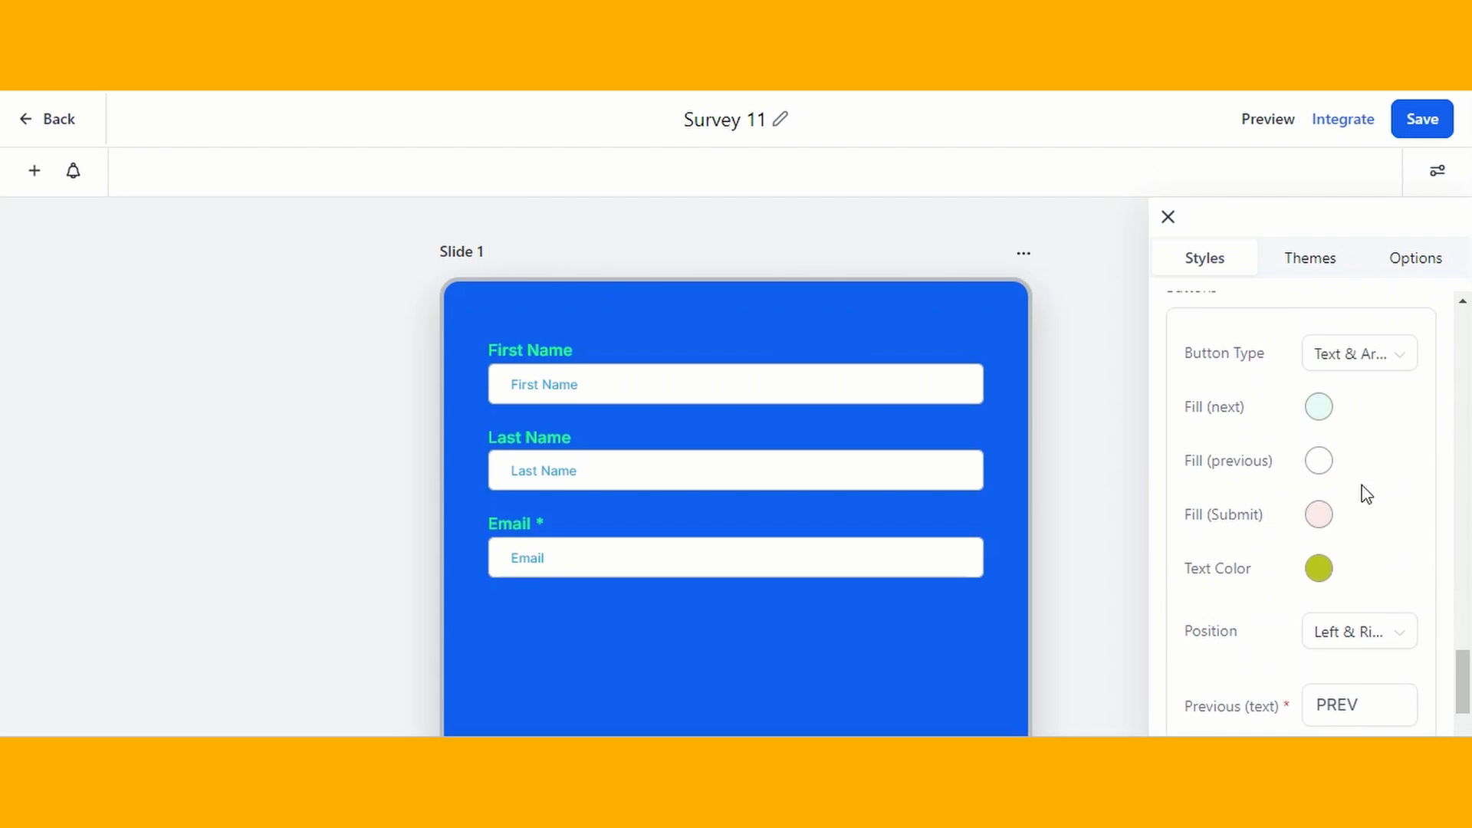
pyautogui.scroll(-4, 1368, 382)
# - Browse the survey themes and try to apply the Casual theme
pyautogui.click(1322, 257)
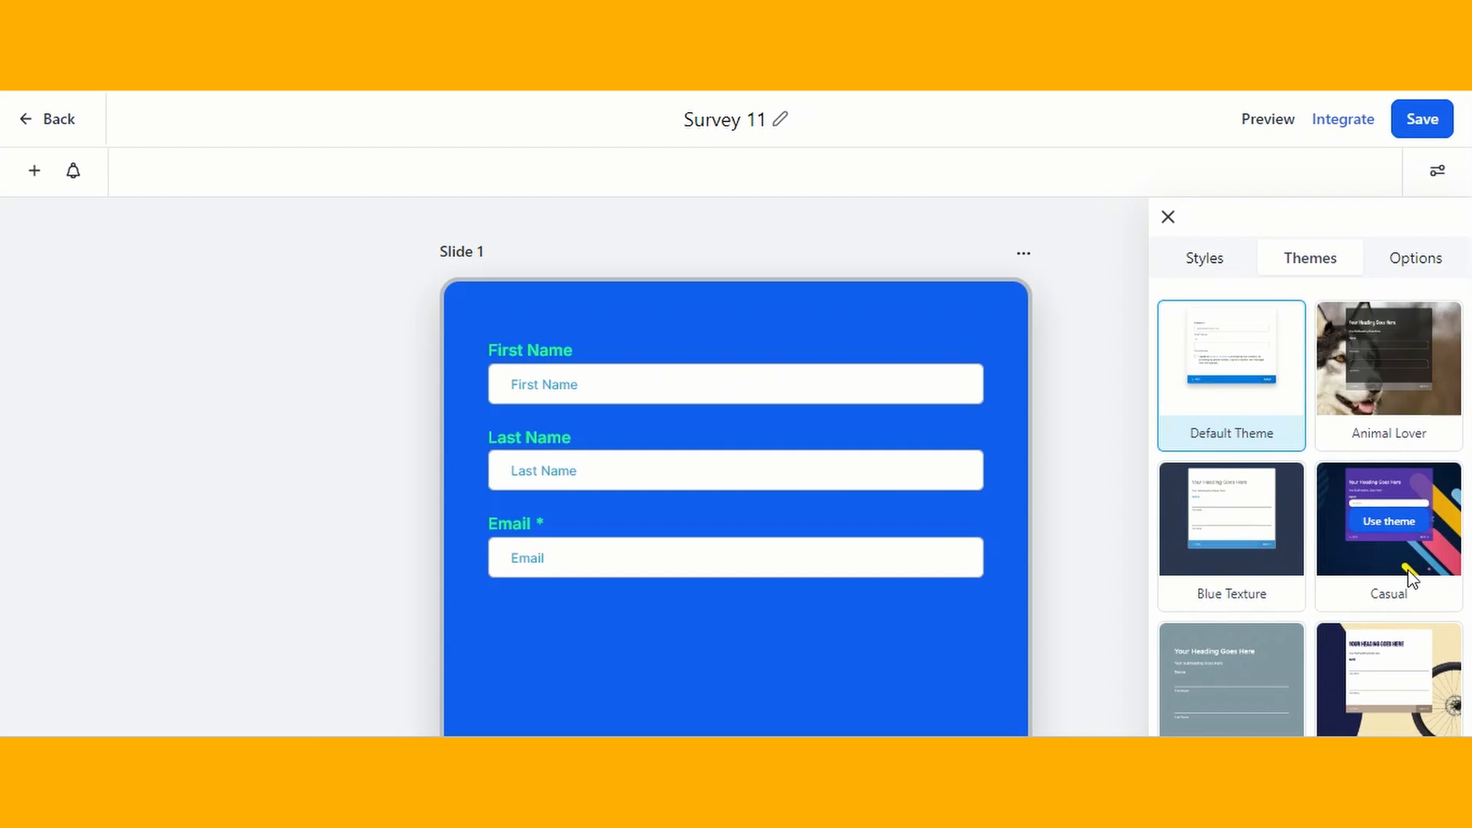
pyautogui.scroll(-4, 1409, 575)
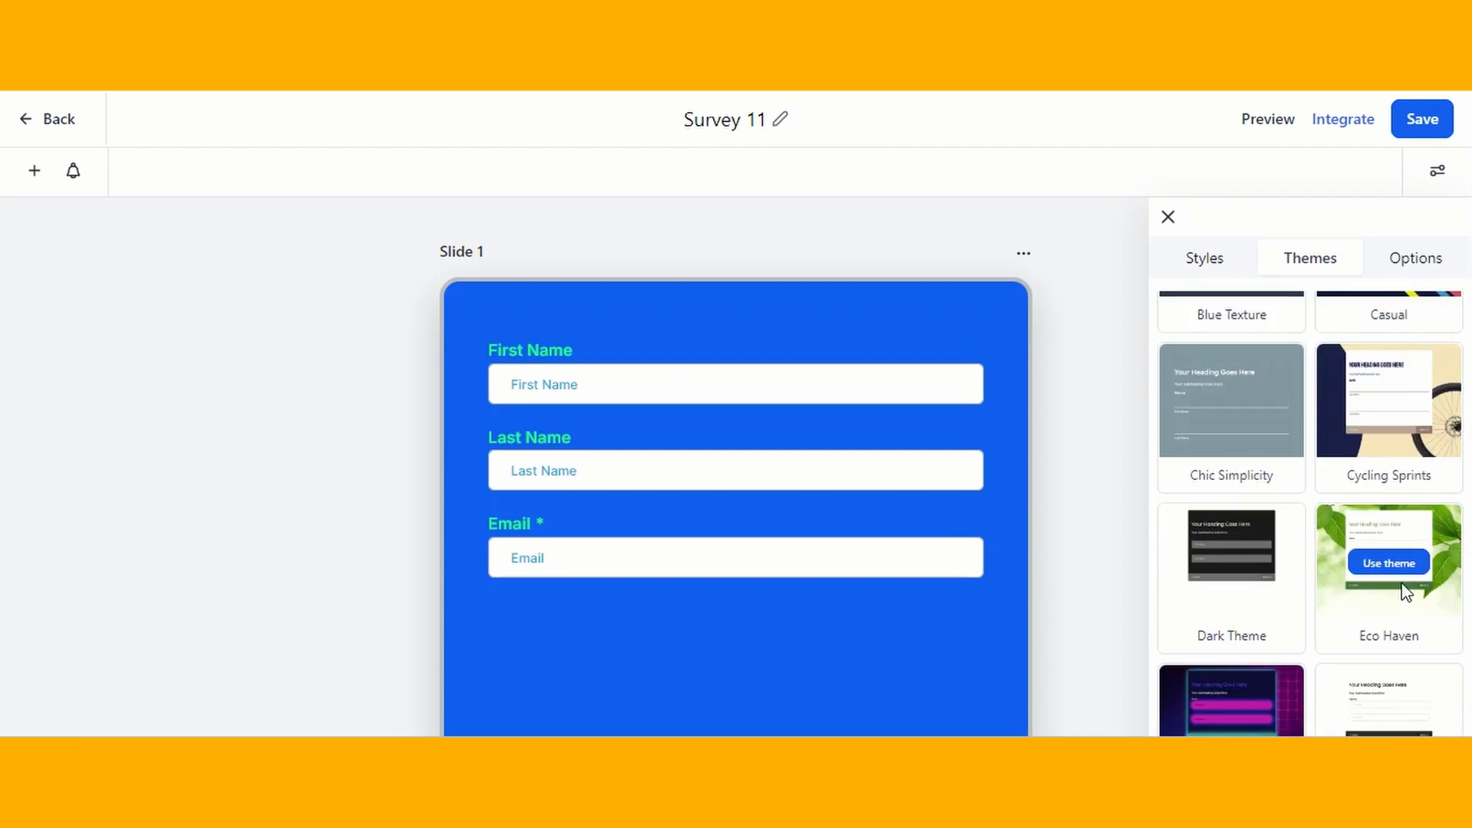
pyautogui.scroll(-5, 1405, 592)
pyautogui.scroll(9, 1403, 591)
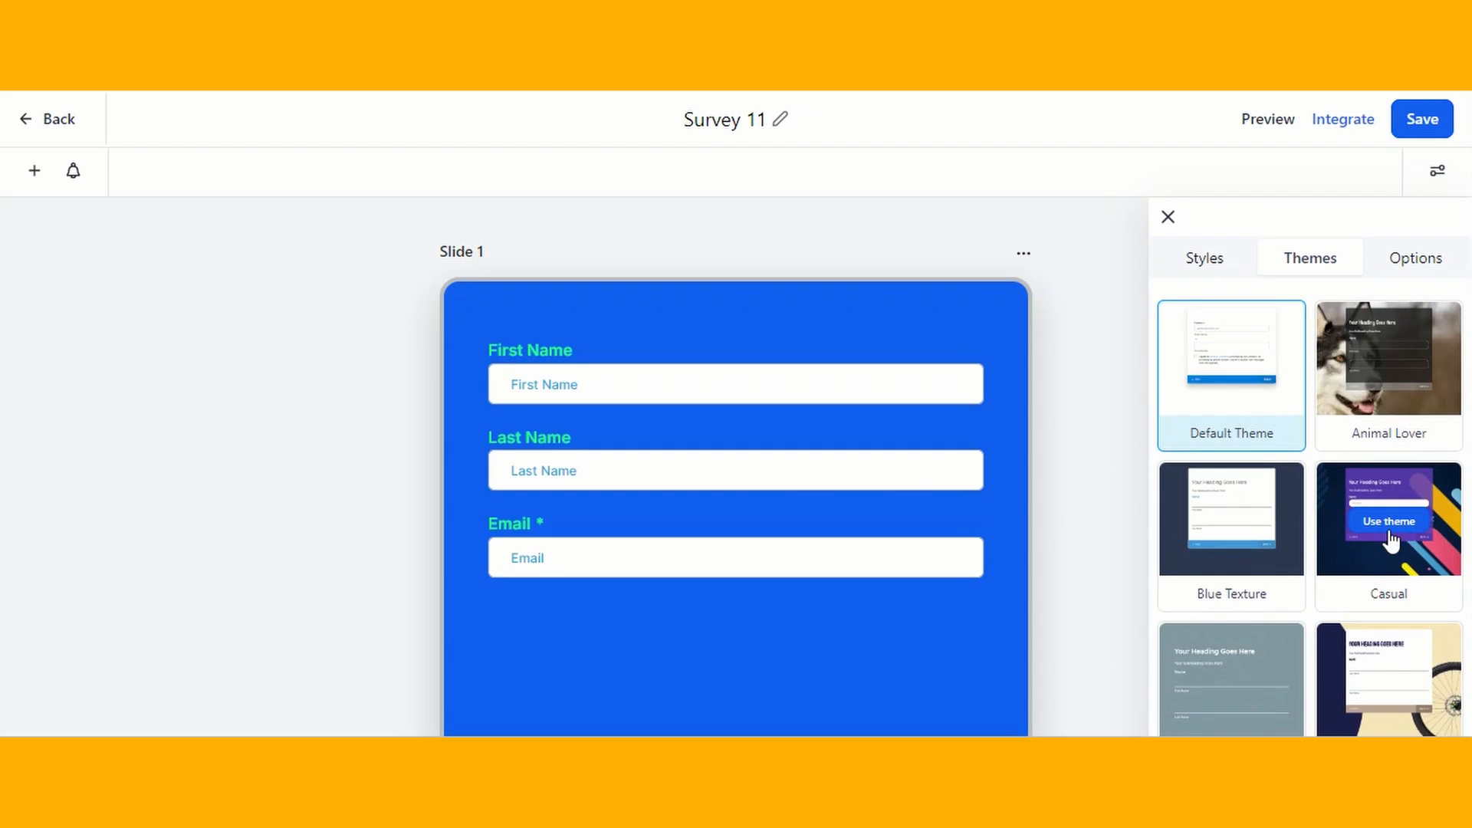
pyautogui.click(1389, 522)
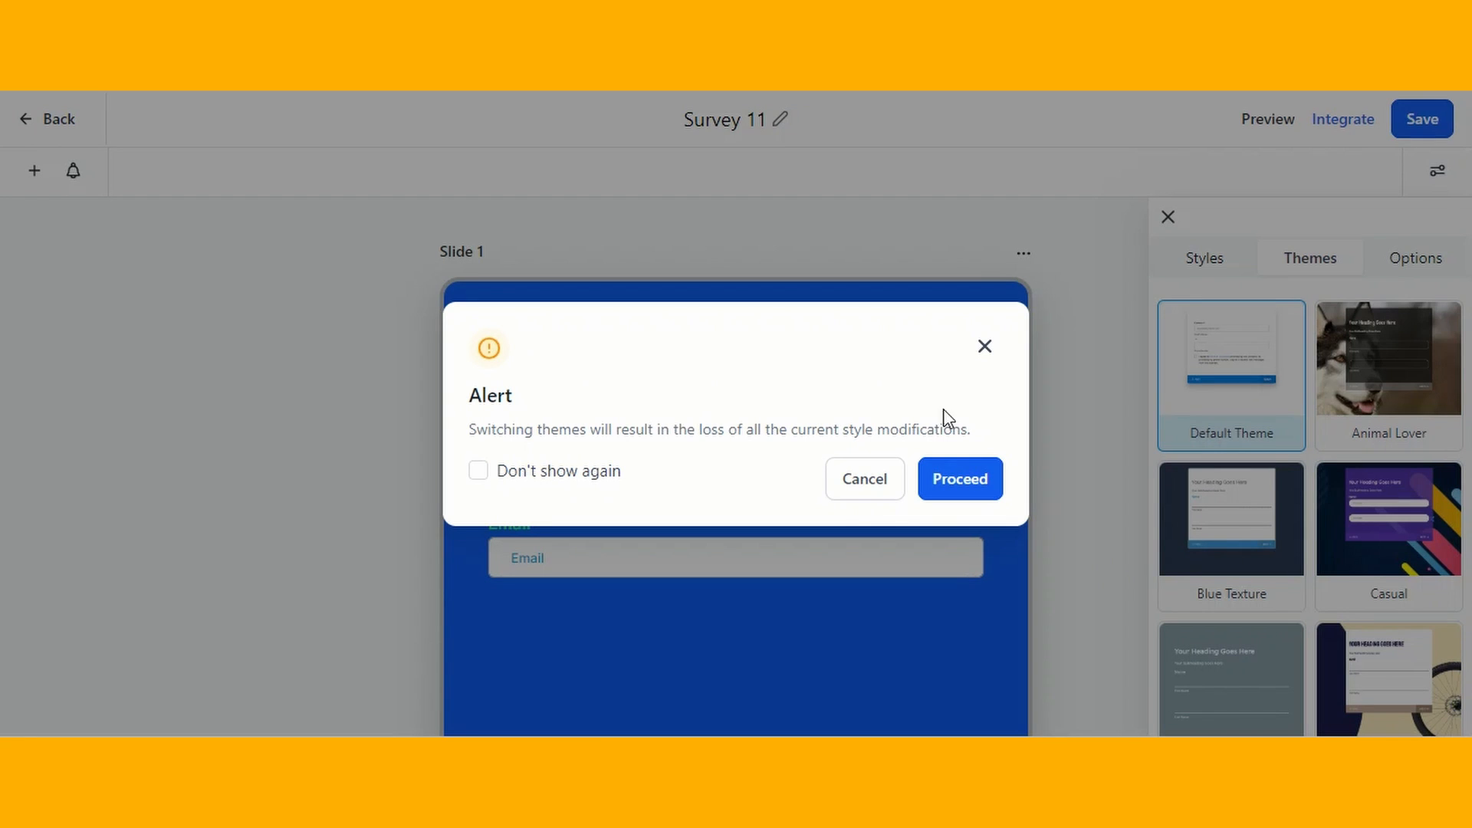
pyautogui.moveTo(626, 420); pyautogui.dragTo(986, 443)
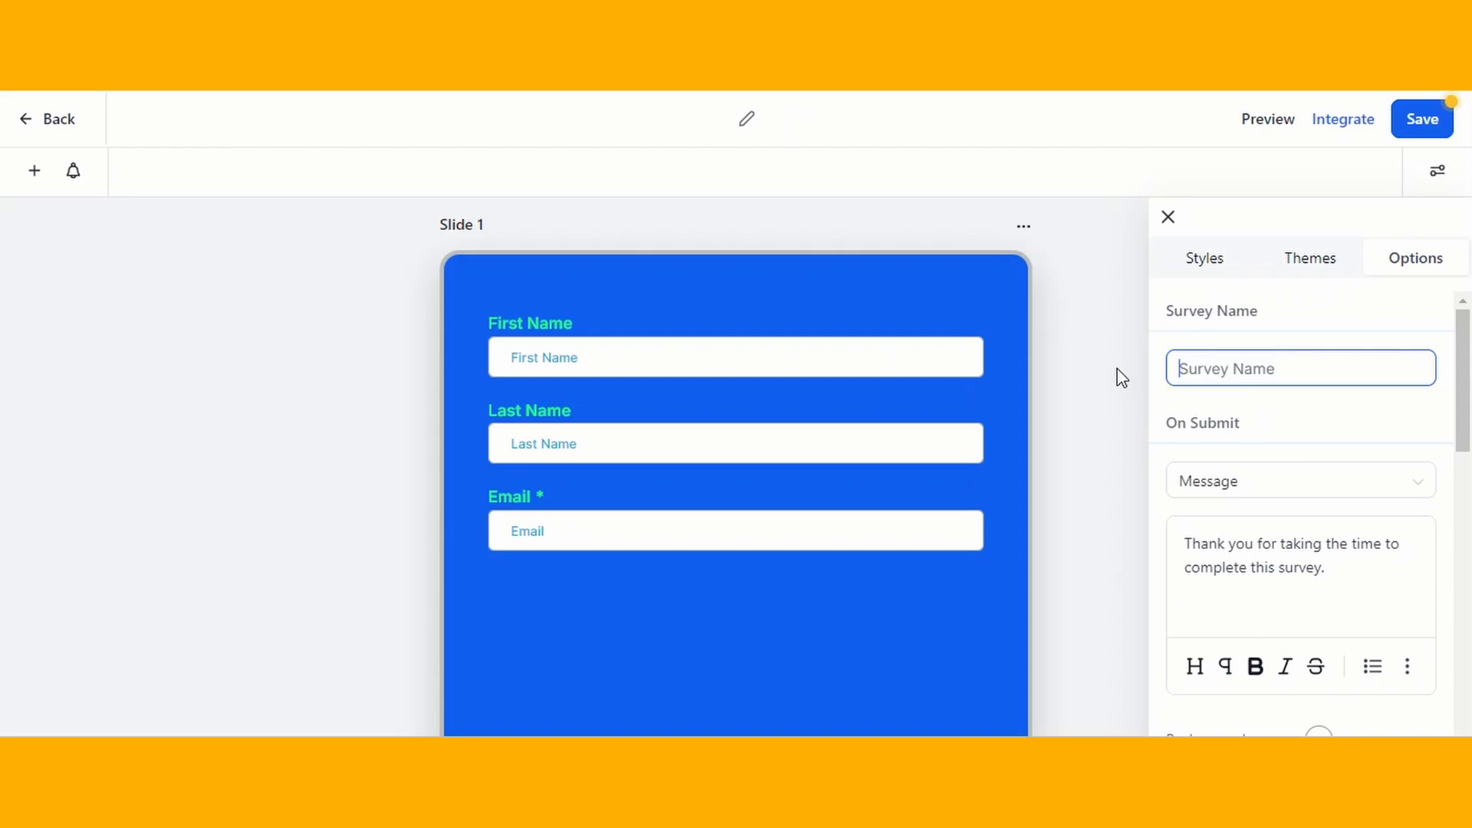
# - Rename the survey as Test Services Survey
pyautogui.write('Tes')
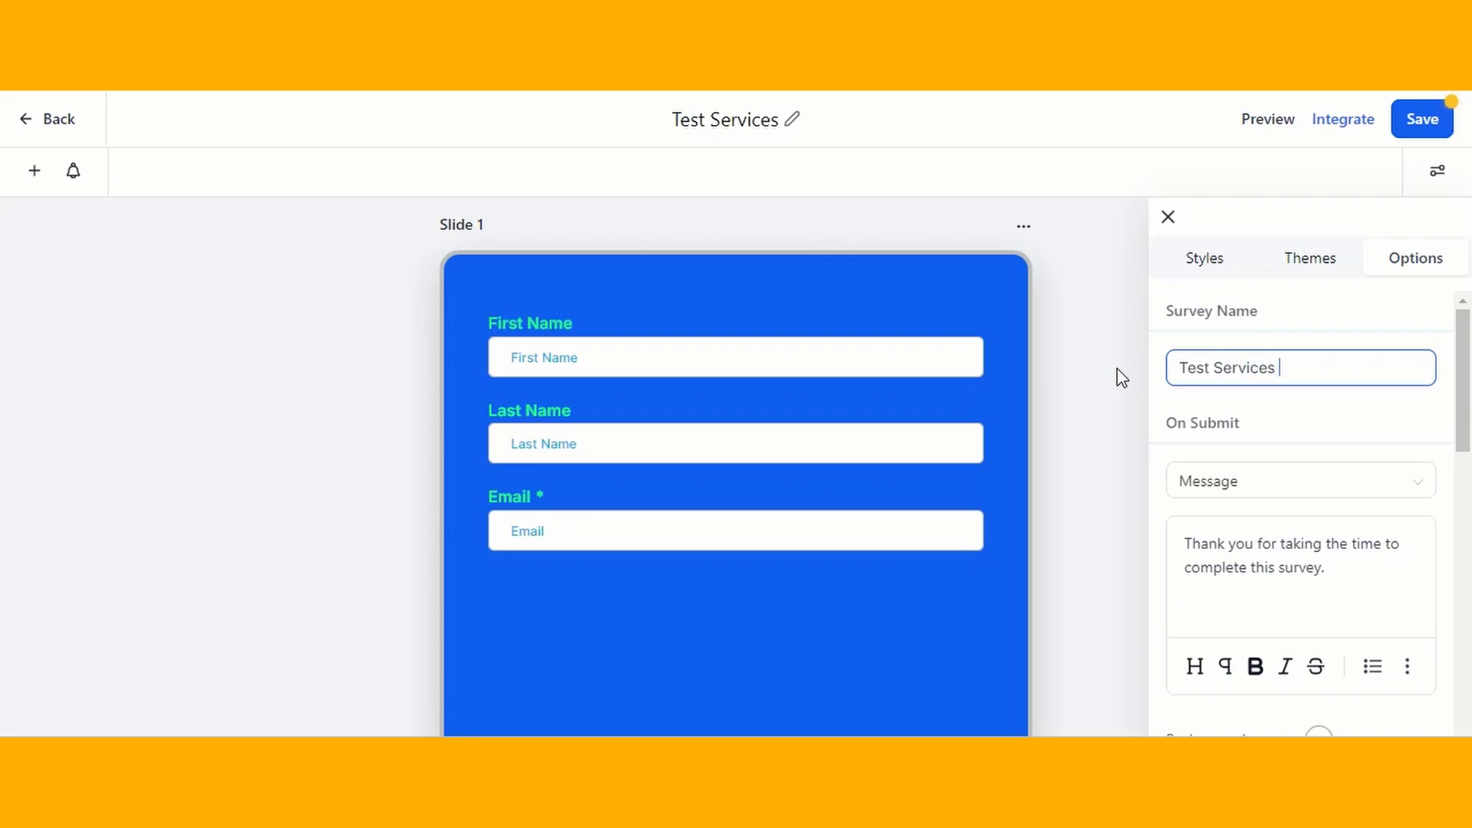
pyautogui.write('Survey')
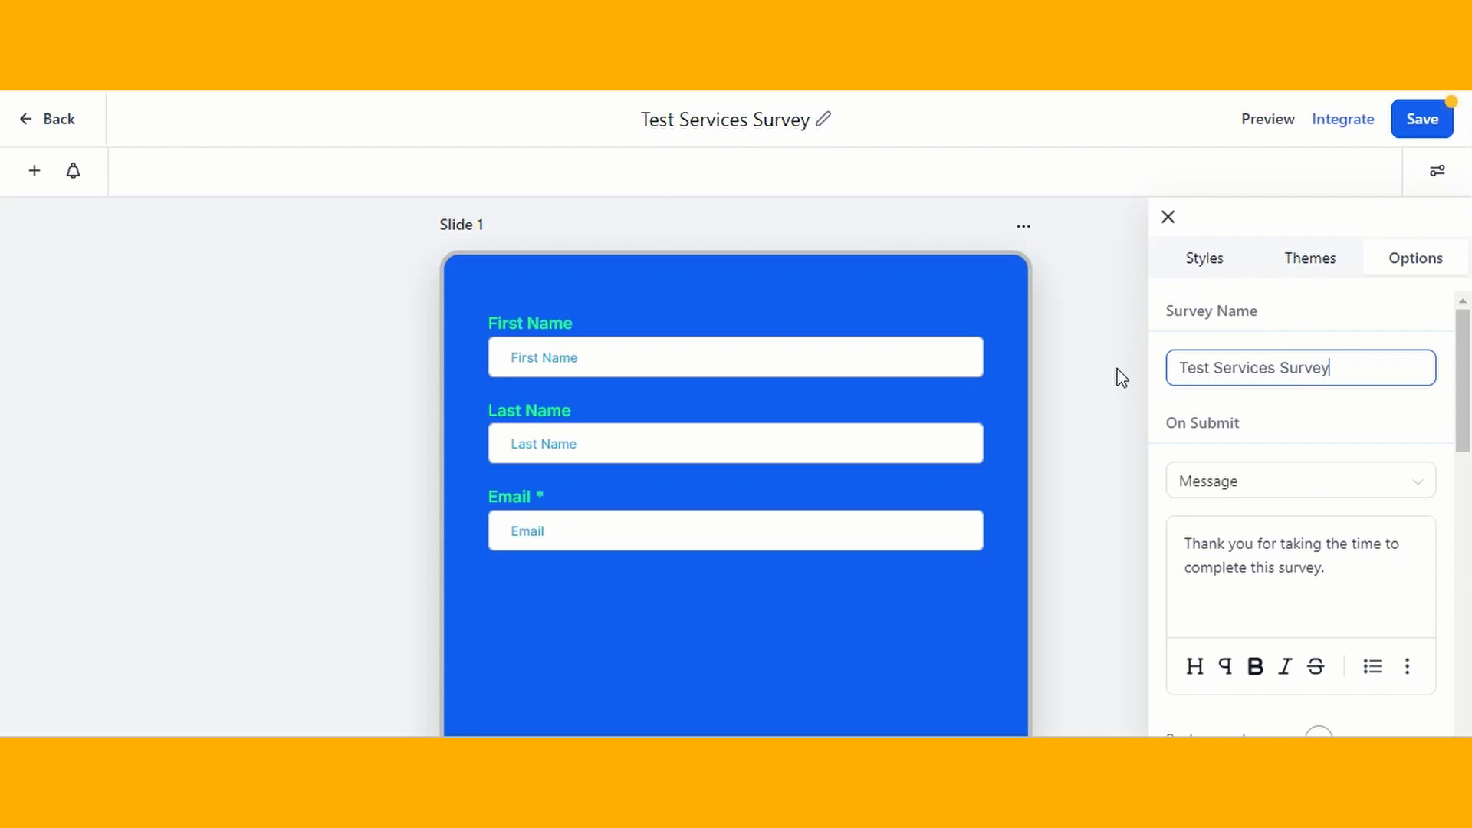
# - Try Open URL as the survey's On Submit action, and restore Message
pyautogui.click(1278, 483)
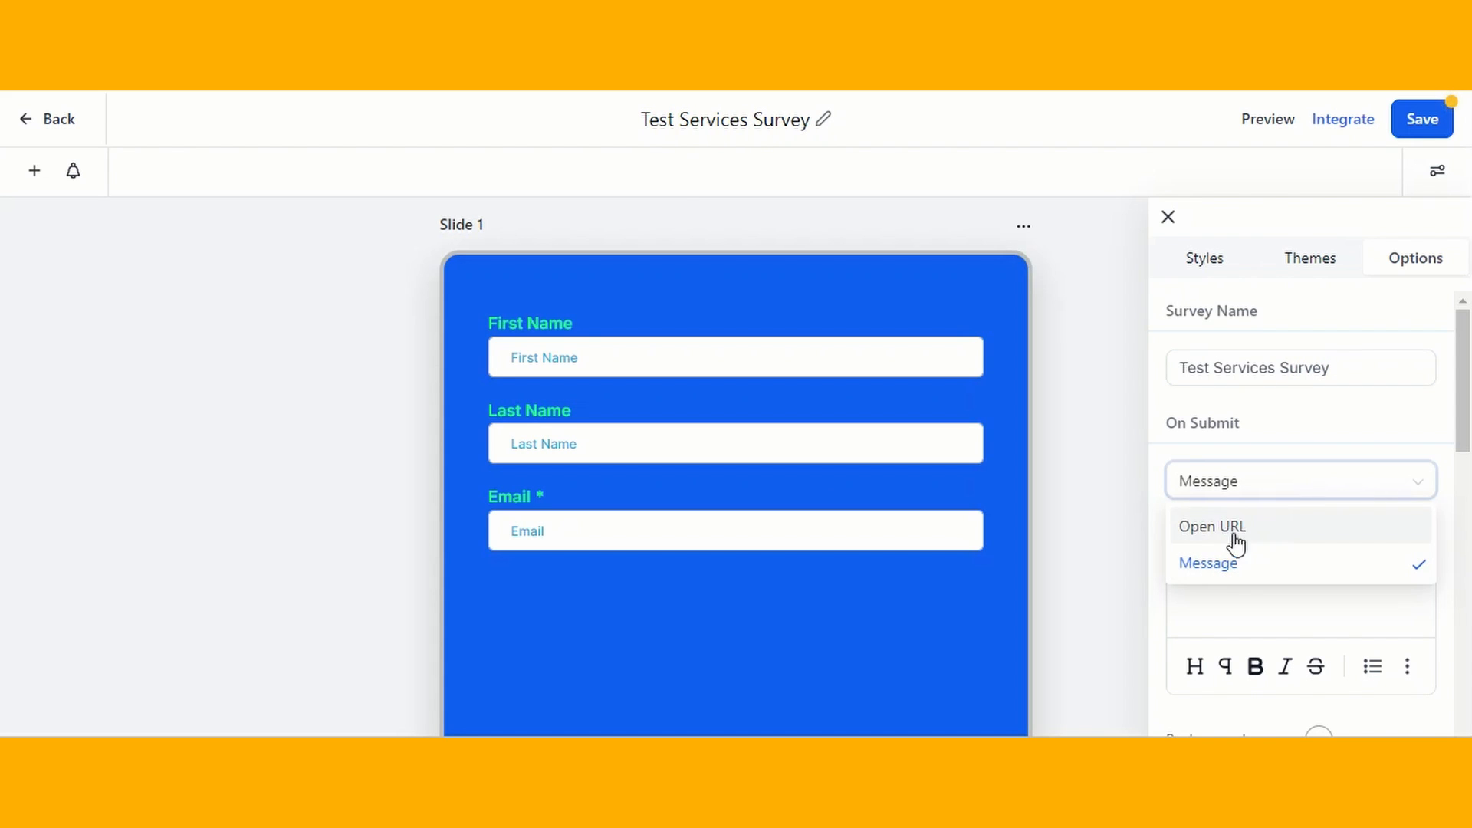
pyautogui.click(1250, 529)
pyautogui.click(1222, 528)
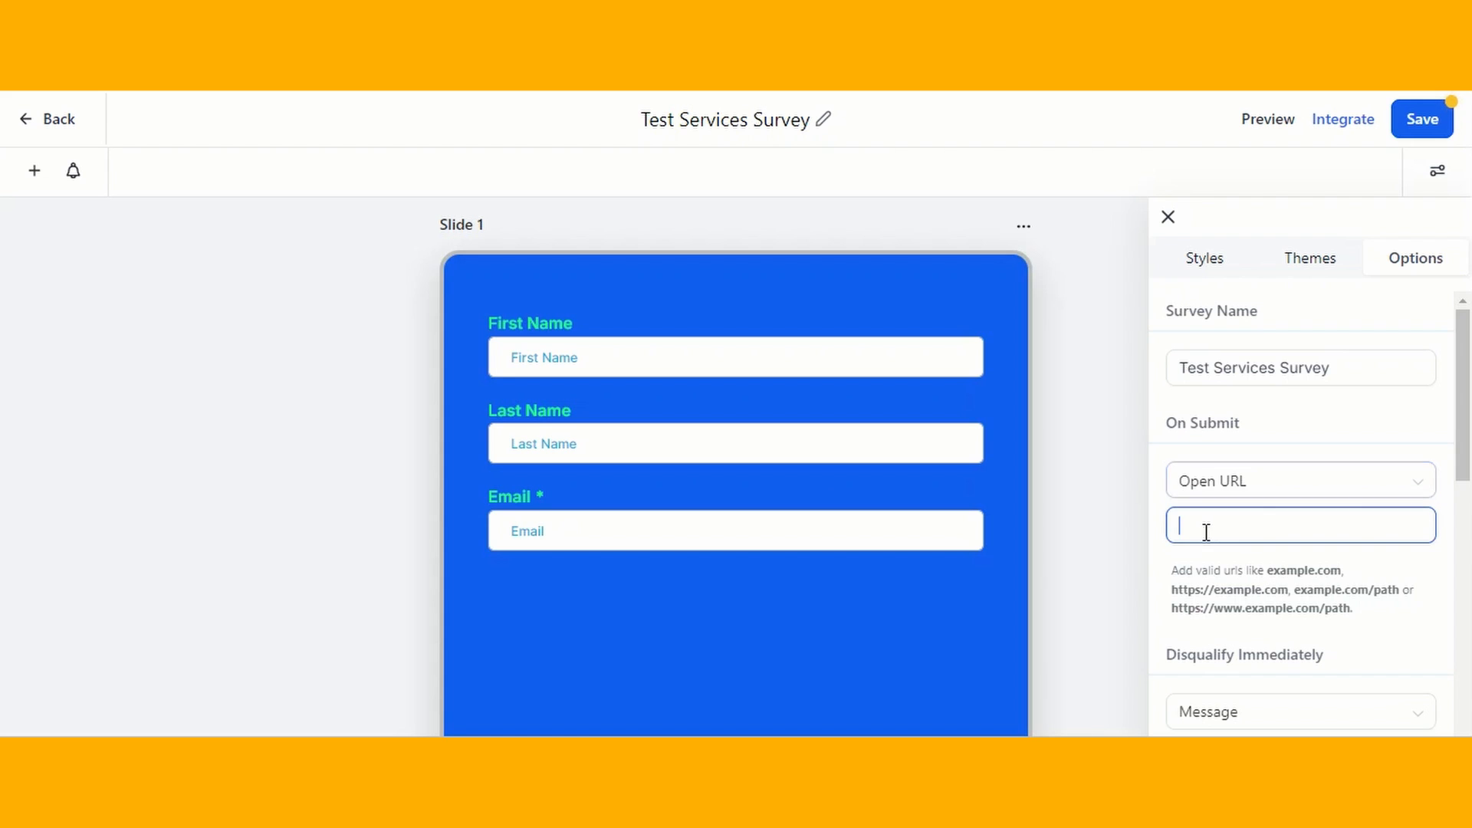
pyautogui.scroll(-1, 1317, 534)
pyautogui.scroll(1, 1316, 529)
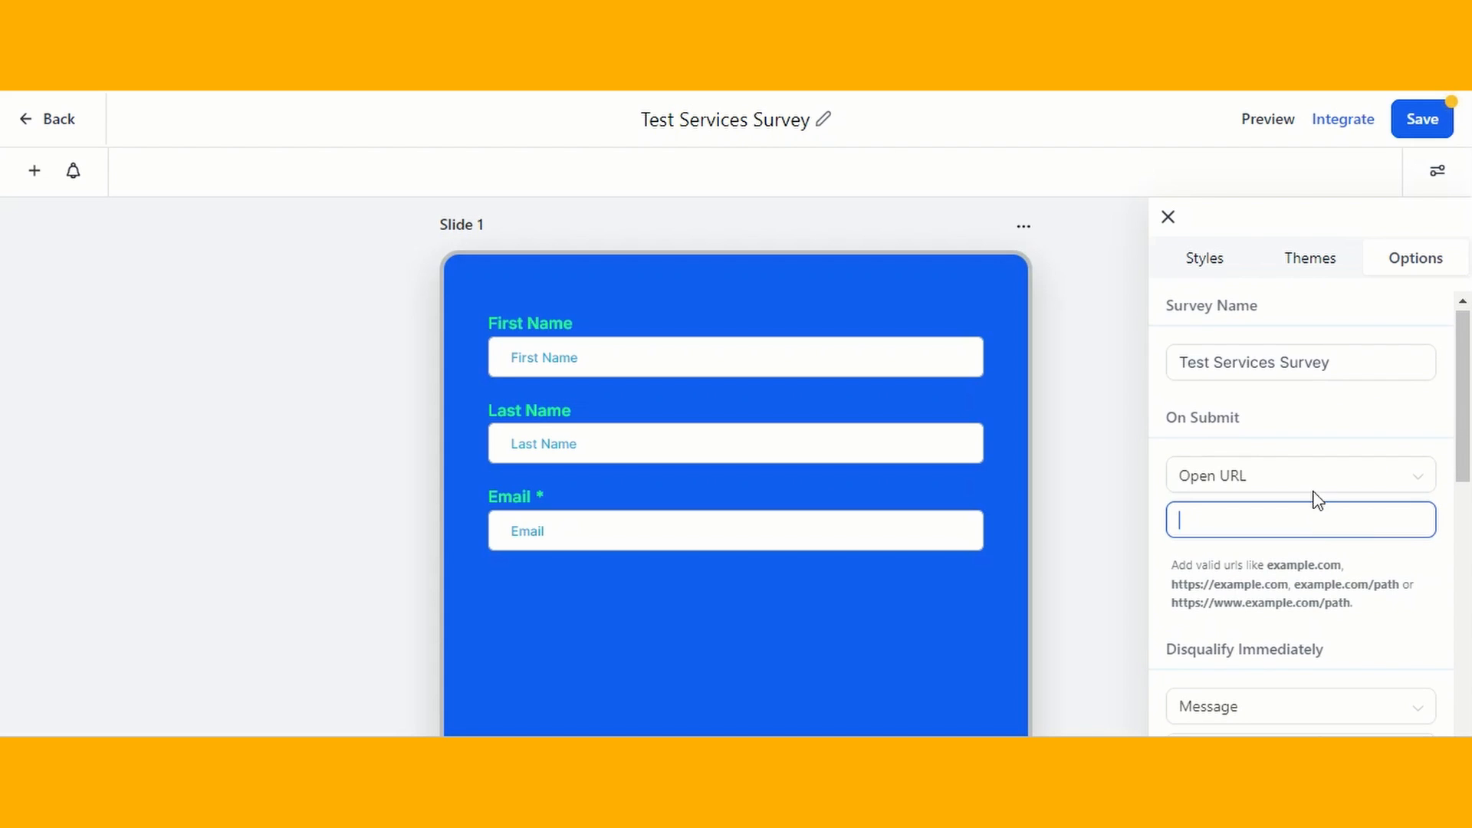
pyautogui.click(1316, 487)
pyautogui.click(1210, 559)
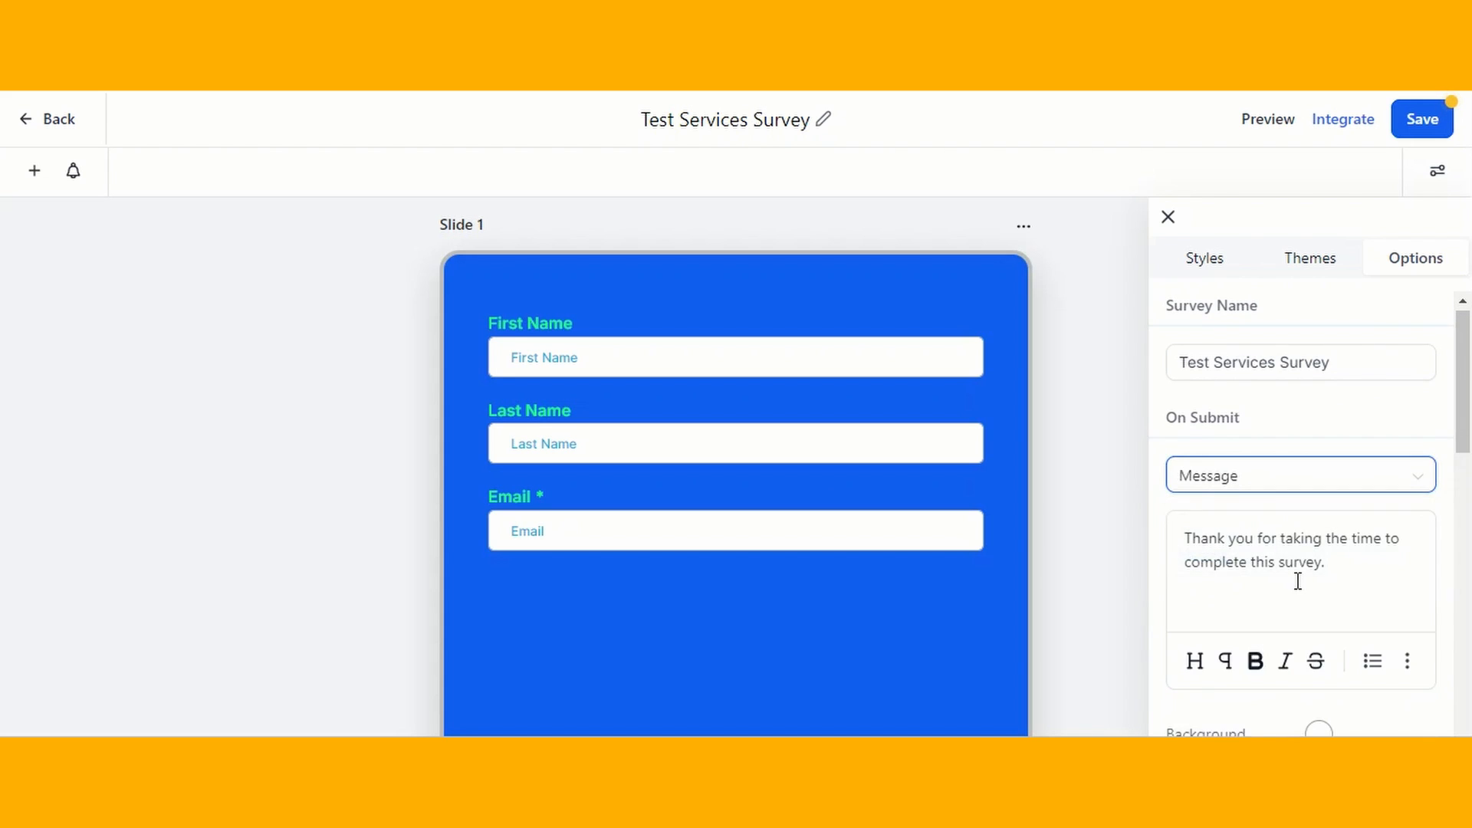
# - Set the font size of the On Submit message to 28 px
pyautogui.scroll(-1, 1298, 581)
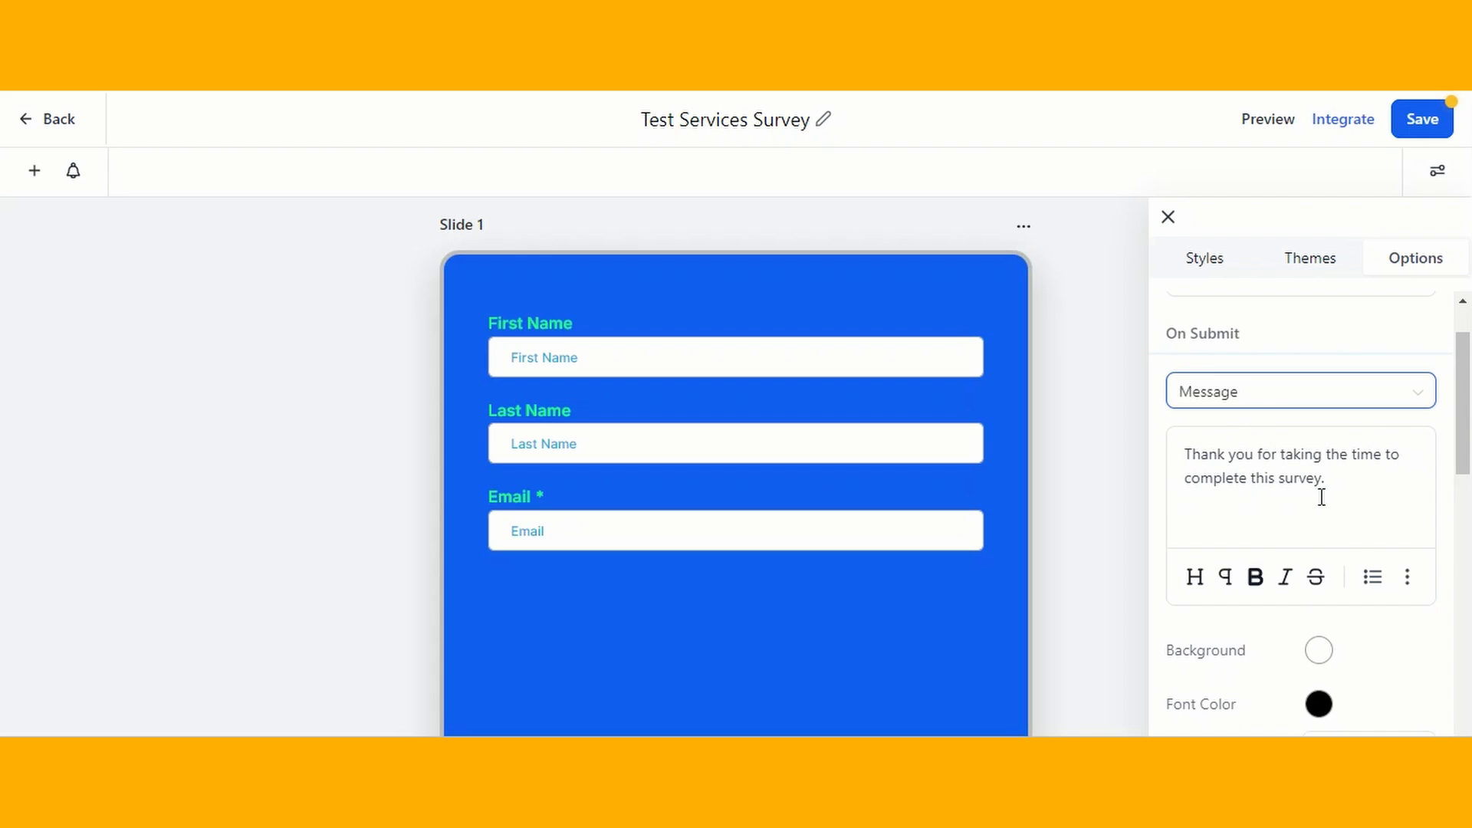
pyautogui.scroll(-1, 1327, 499)
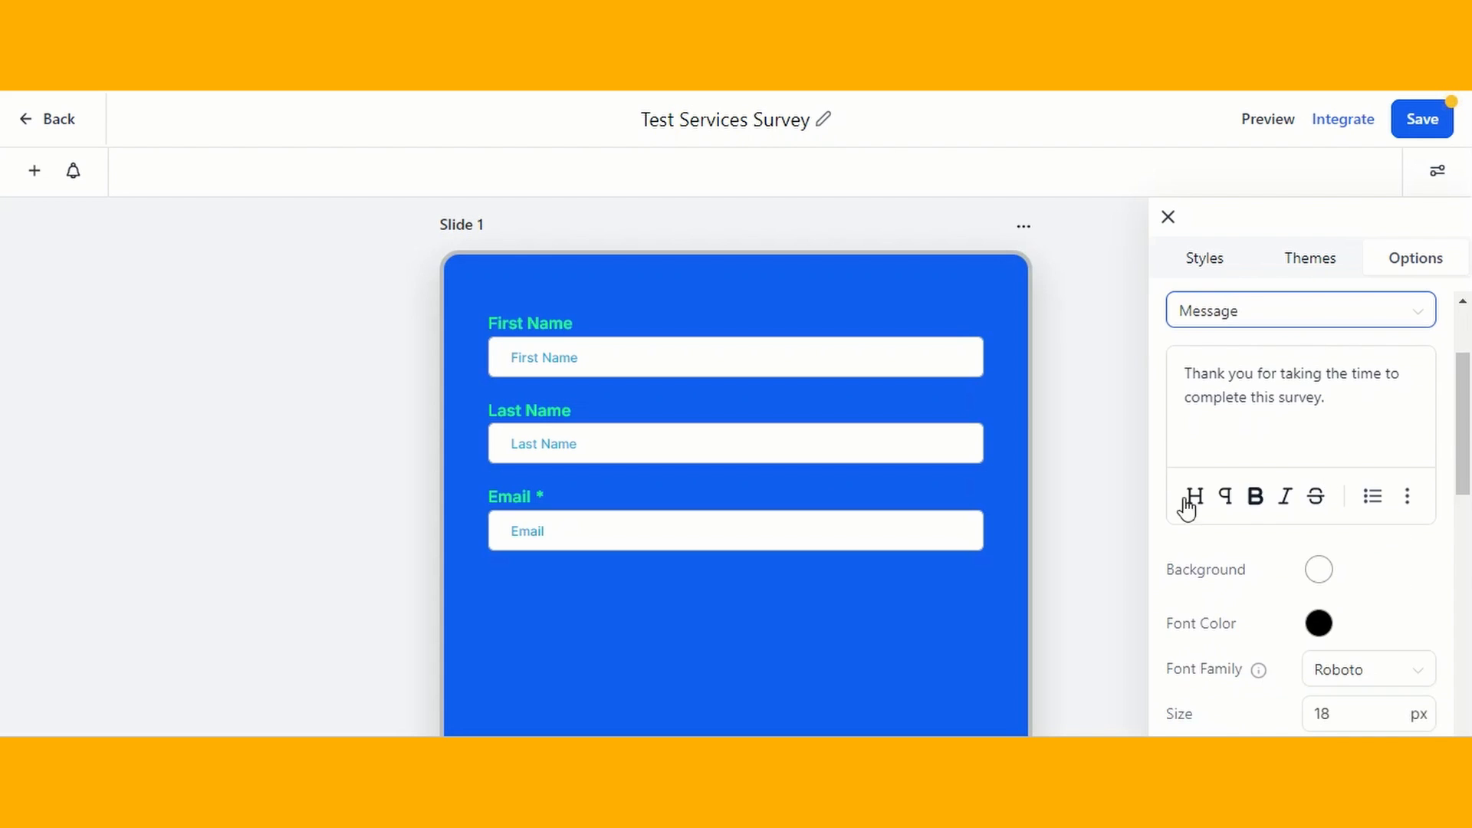
pyautogui.scroll(-4, 1301, 552)
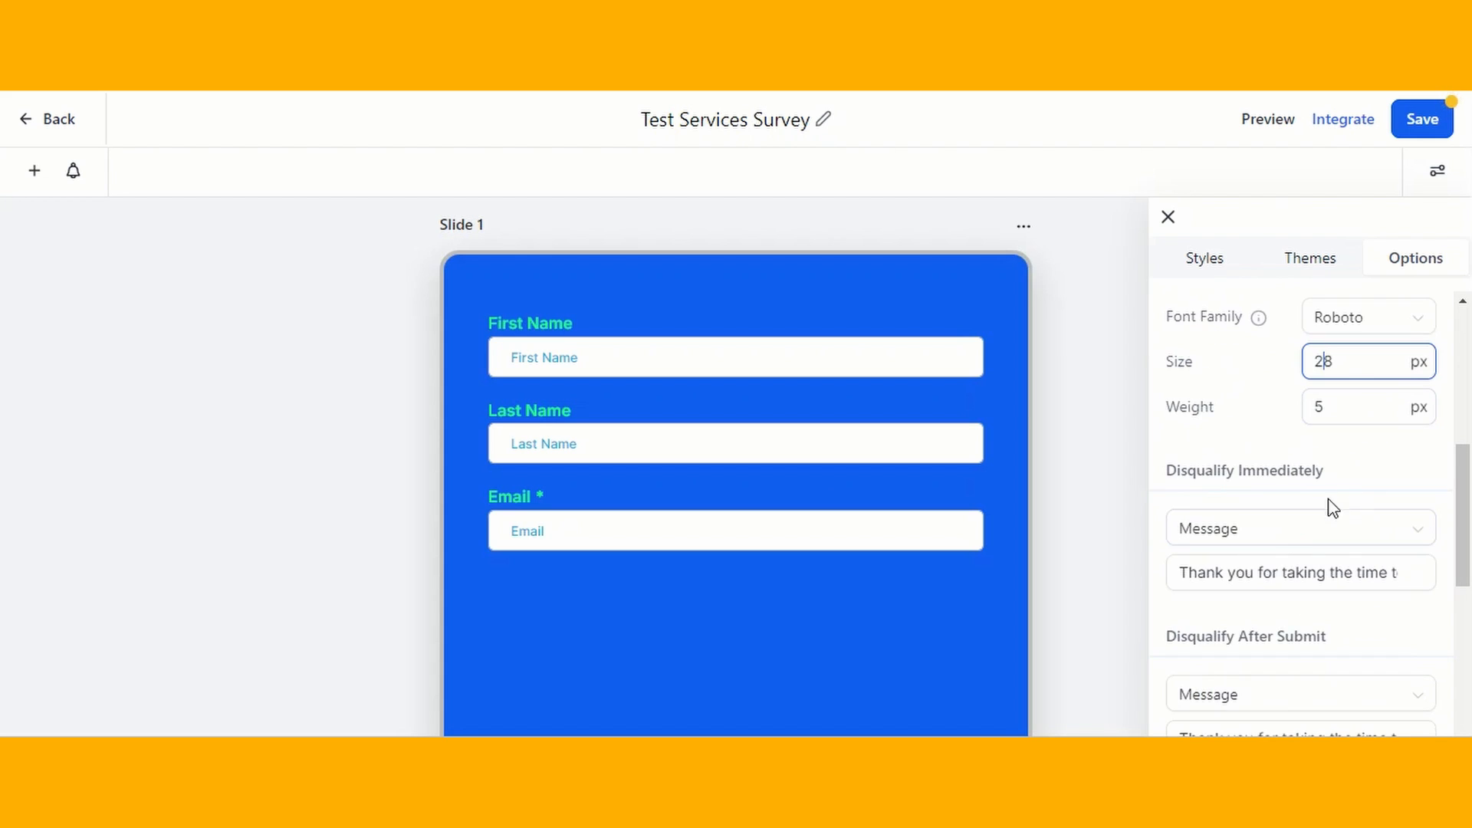
# - Examine the disqualification messages, Facebook Pixel ID and events, and the survey settings
pyautogui.scroll(-1, 1312, 541)
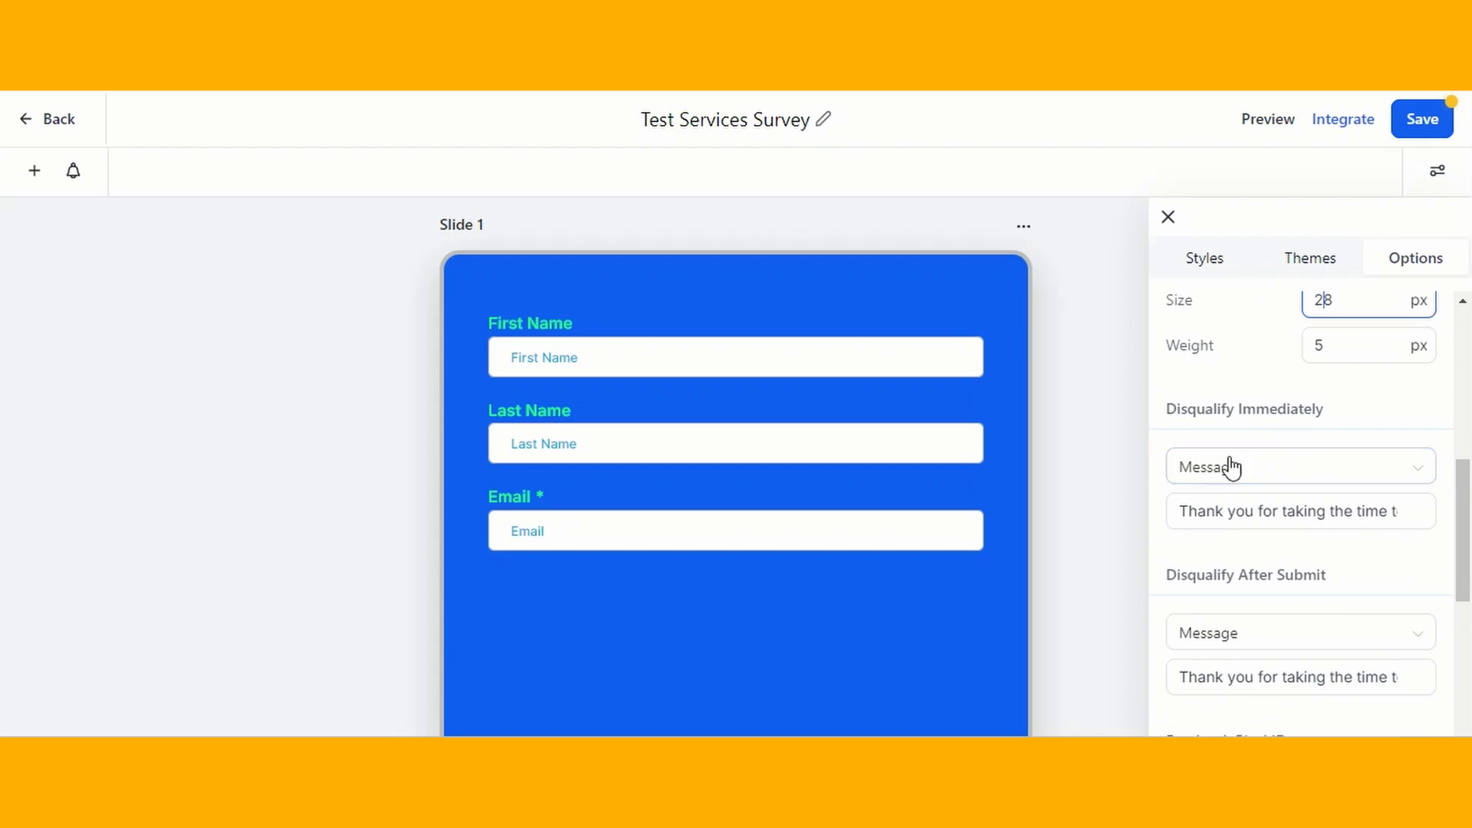
pyautogui.scroll(-2, 1317, 578)
pyautogui.click(1333, 462)
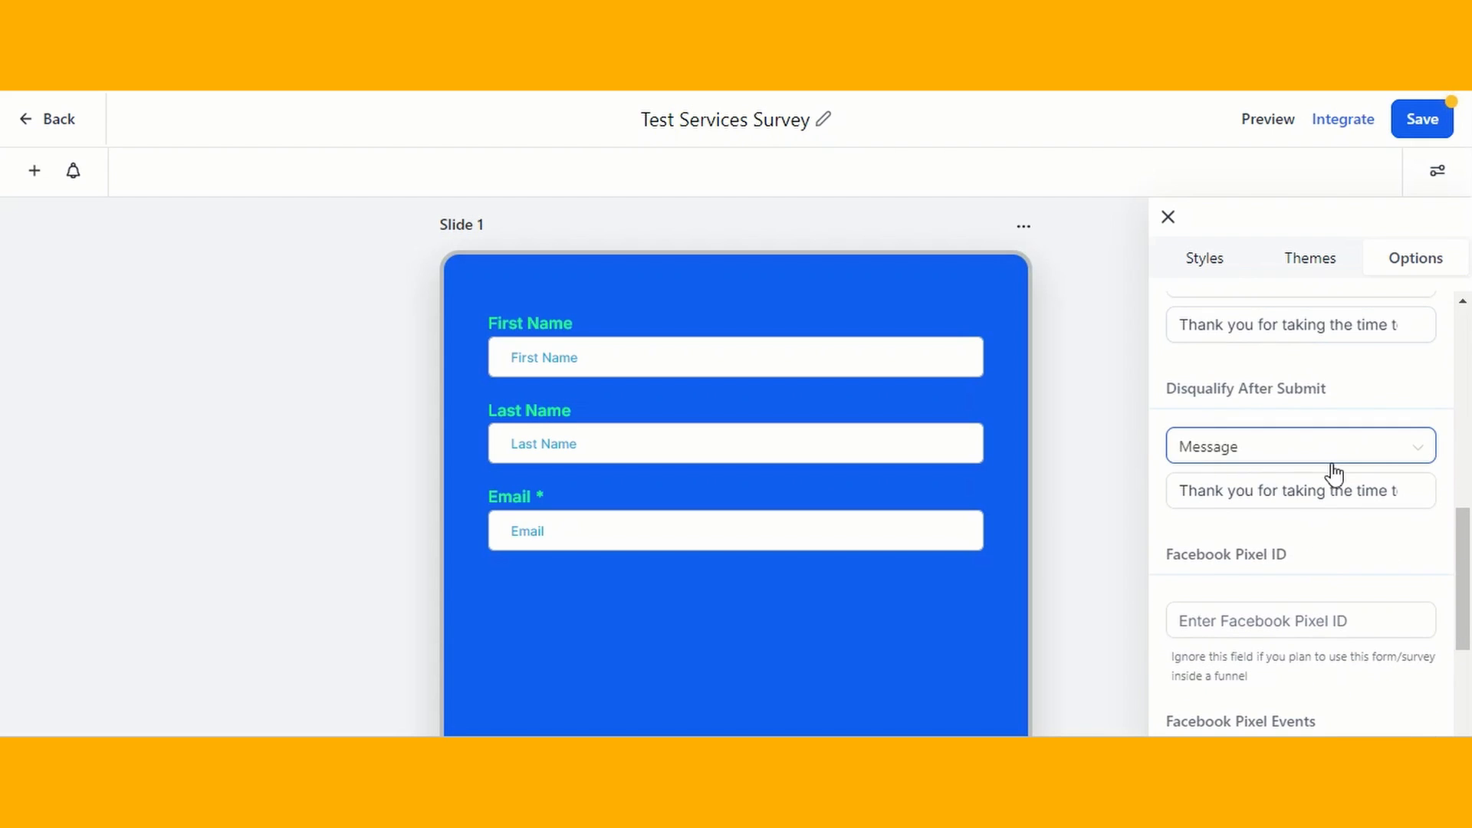
pyautogui.scroll(-2, 1331, 473)
pyautogui.scroll(2, 1275, 457)
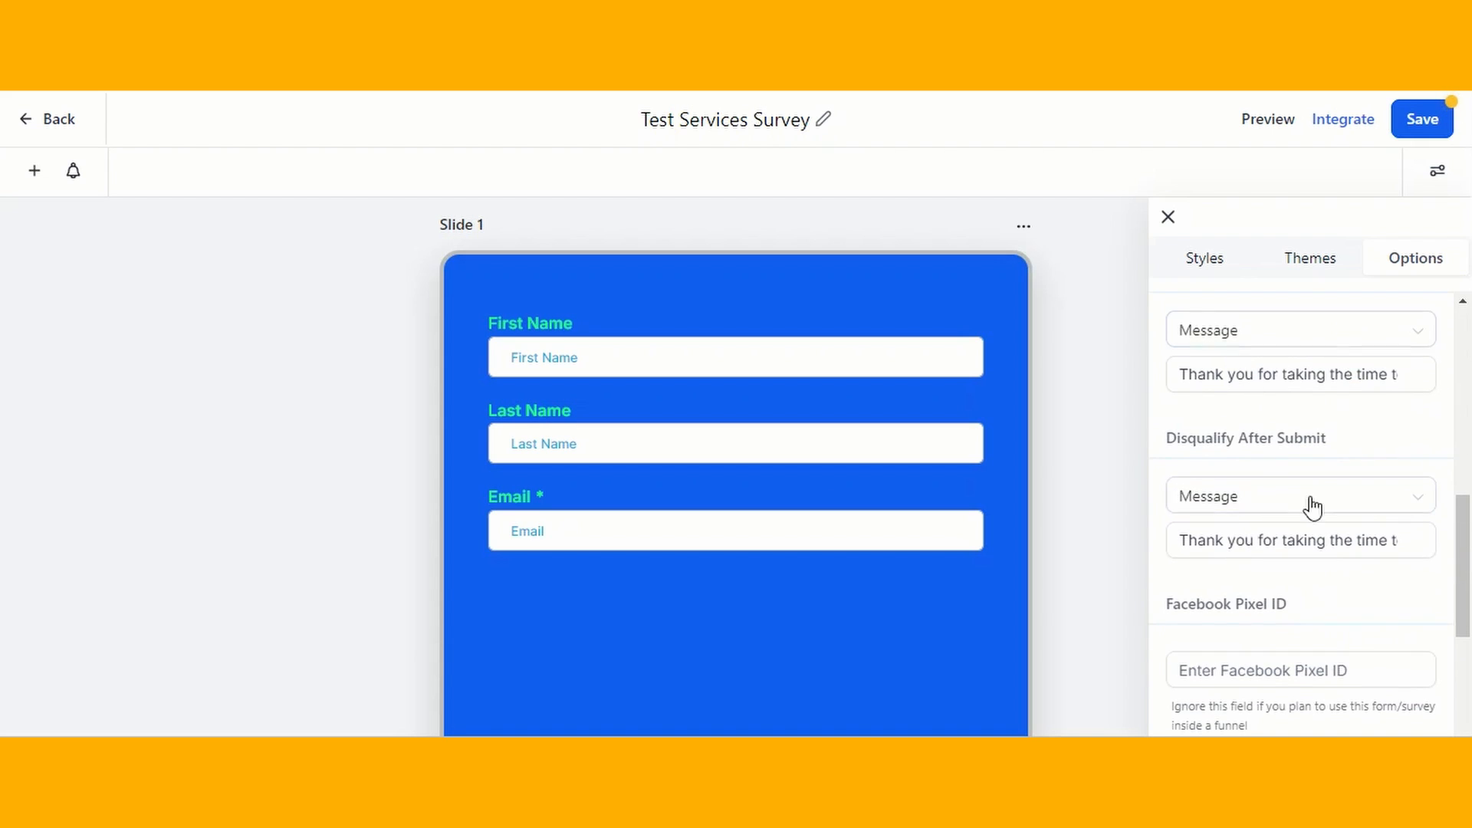
pyautogui.scroll(-1, 1325, 537)
pyautogui.scroll(-2, 1337, 575)
pyautogui.click(1241, 424)
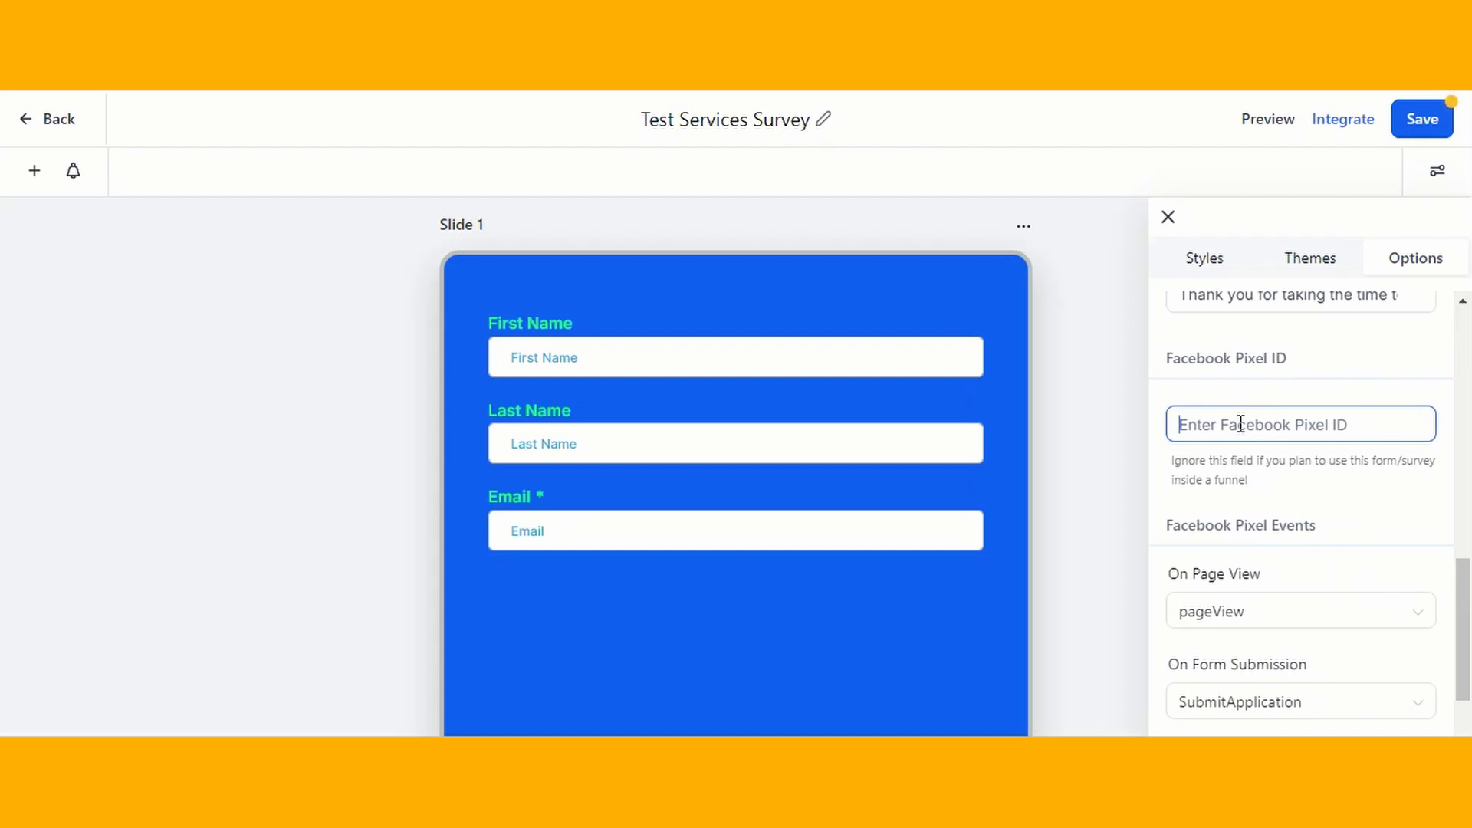
pyautogui.scroll(-3, 1314, 482)
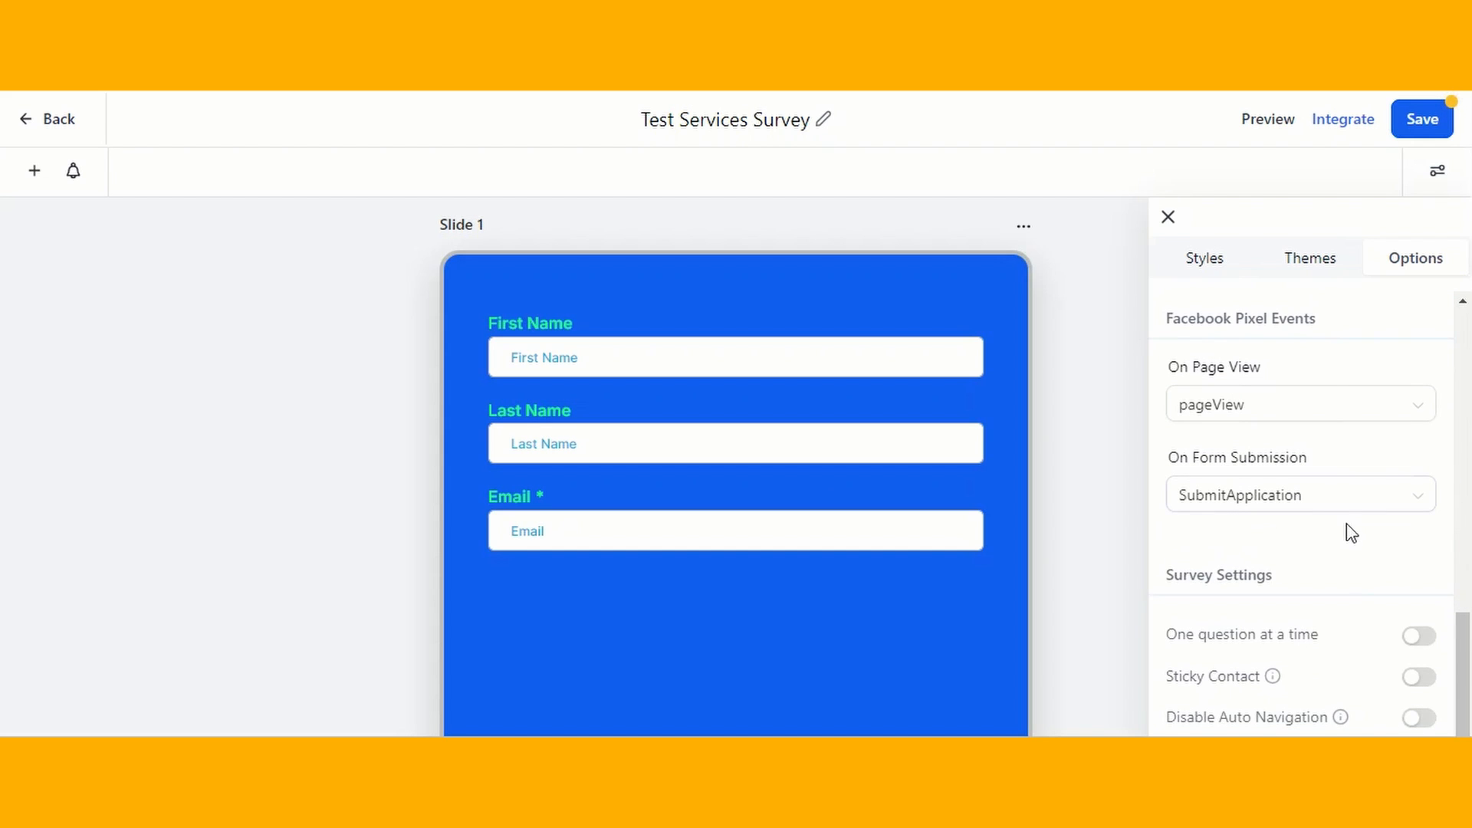
pyautogui.scroll(-1, 1382, 464)
pyautogui.scroll(1, 1382, 463)
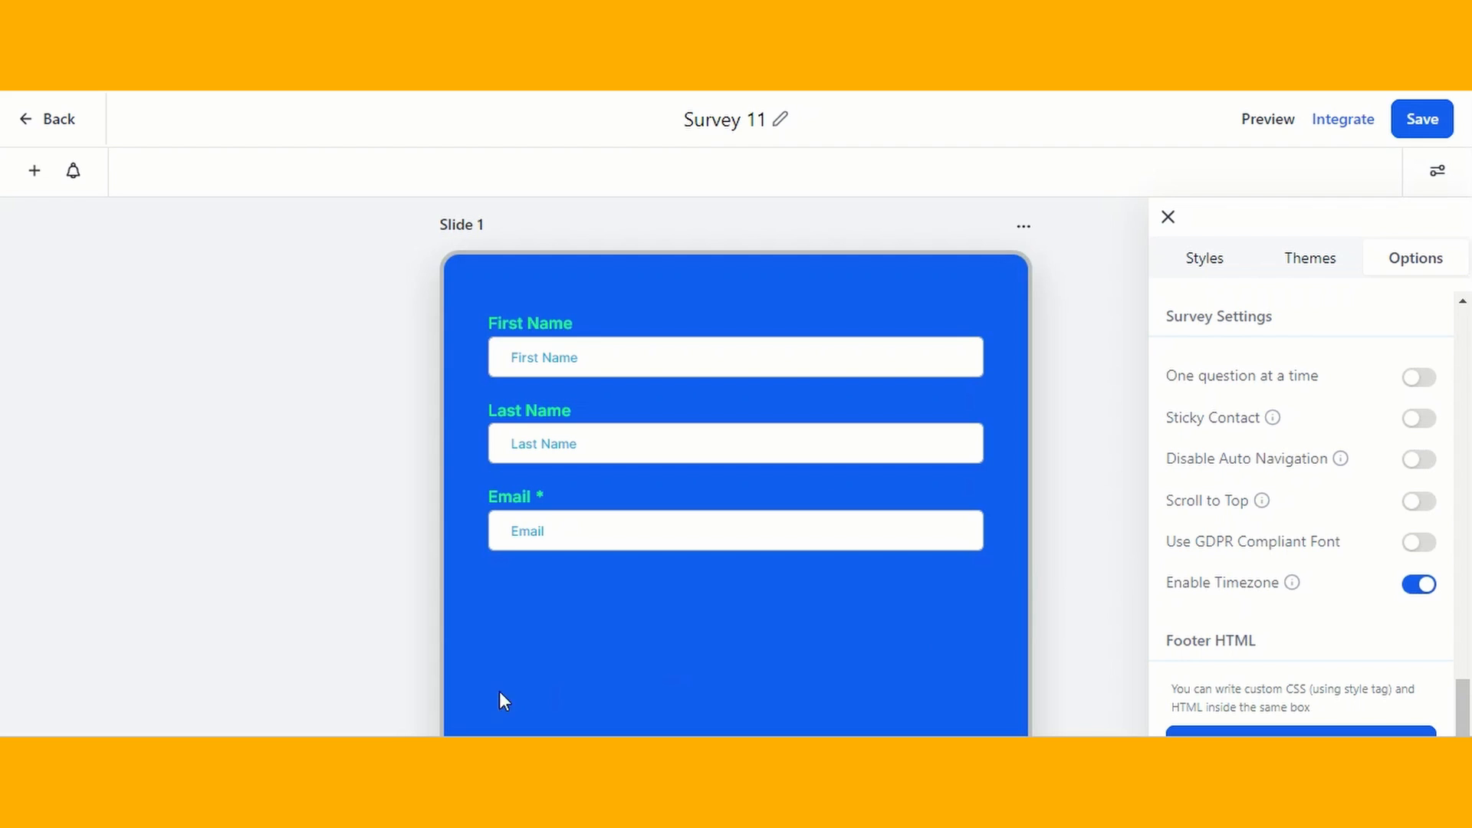
# - Try showing one question at a time, and switch the option back off
pyautogui.click(1422, 377)
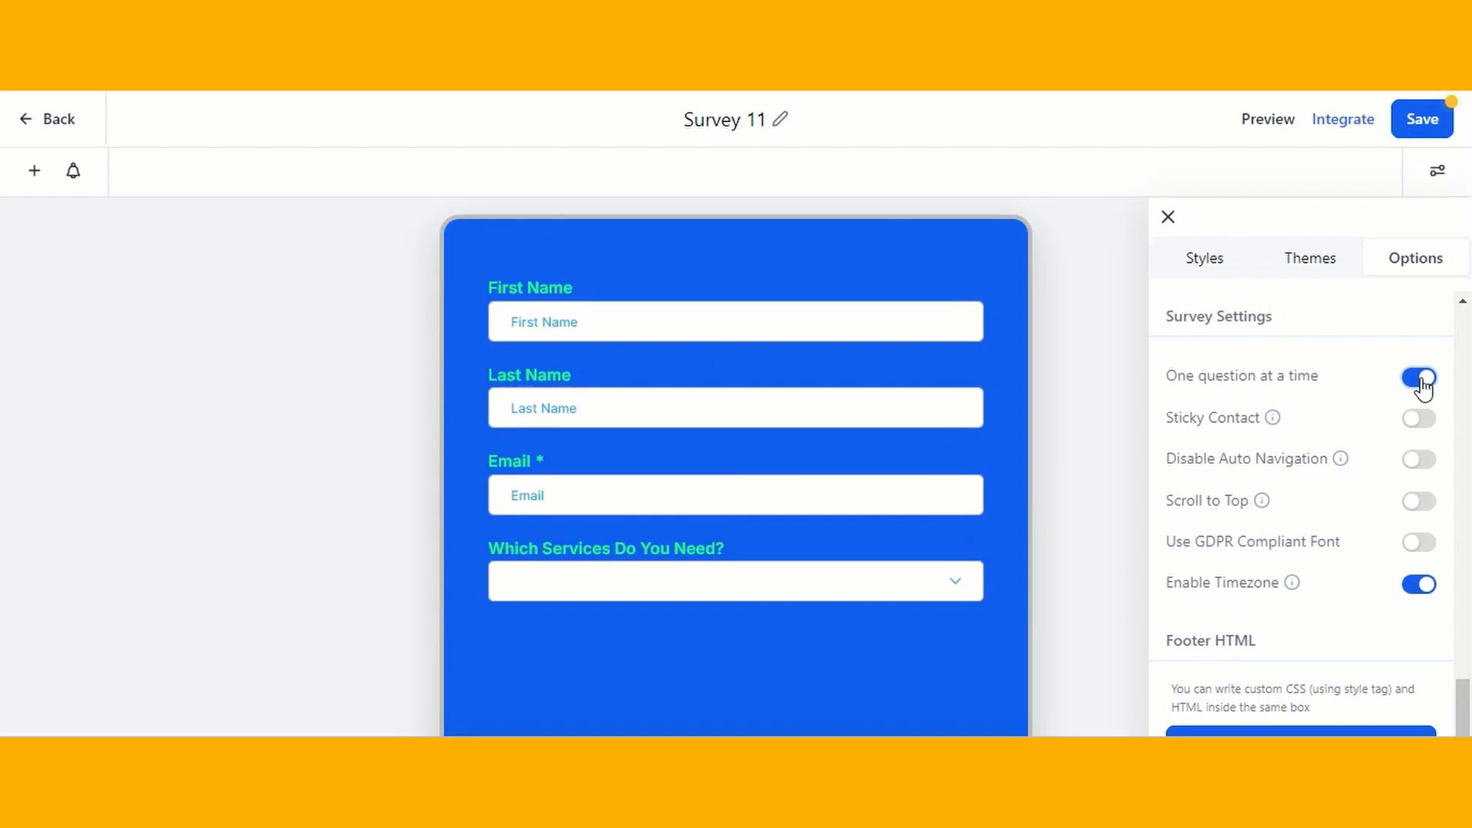
pyautogui.click(1420, 380)
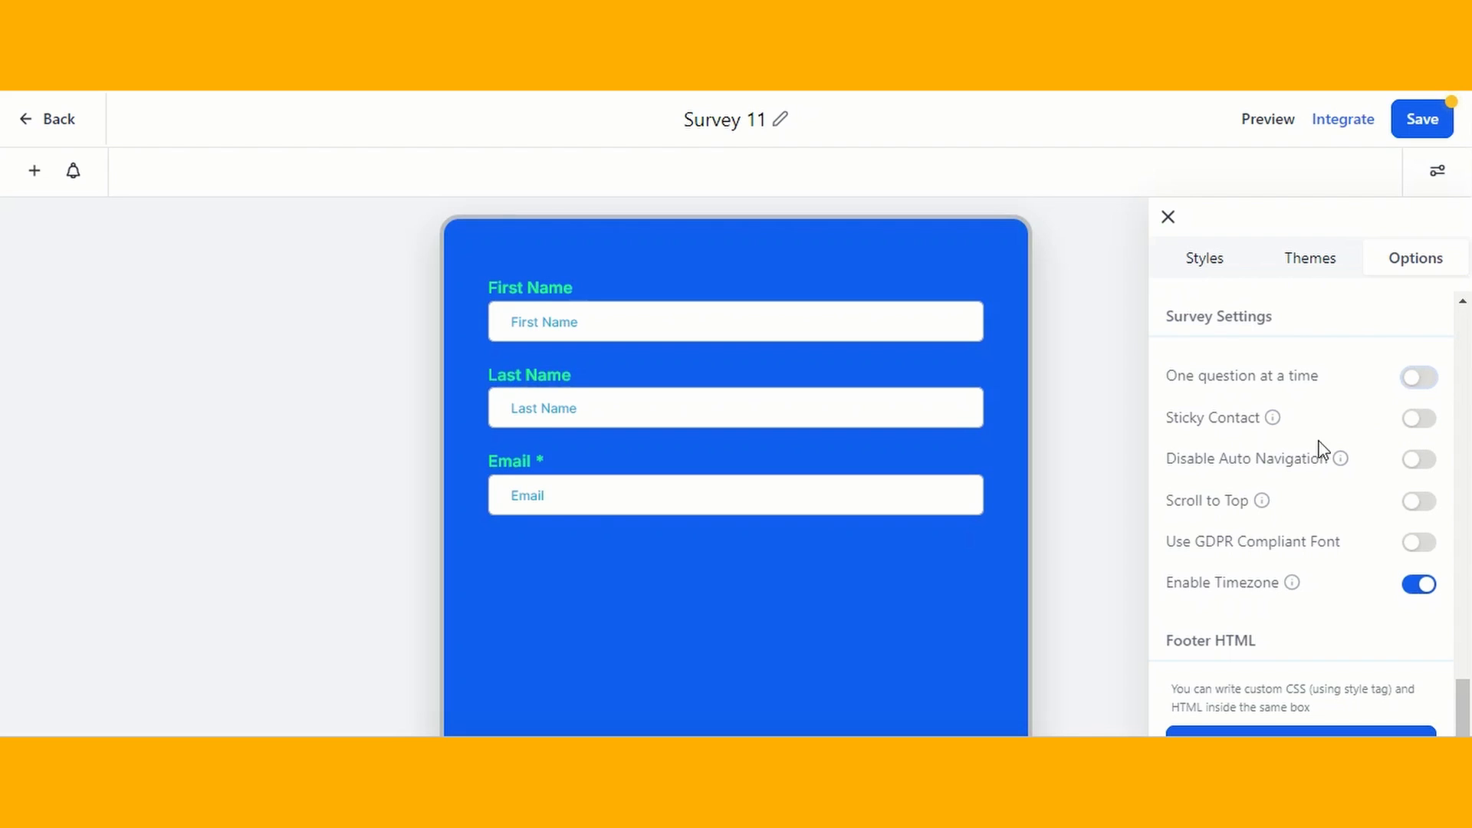
# - Enable Sticky Contact, Scroll to Top and Use GDPR Compliant Font in the survey settings, keeping Enable Timezone on
pyautogui.click(1419, 422)
pyautogui.click(1427, 506)
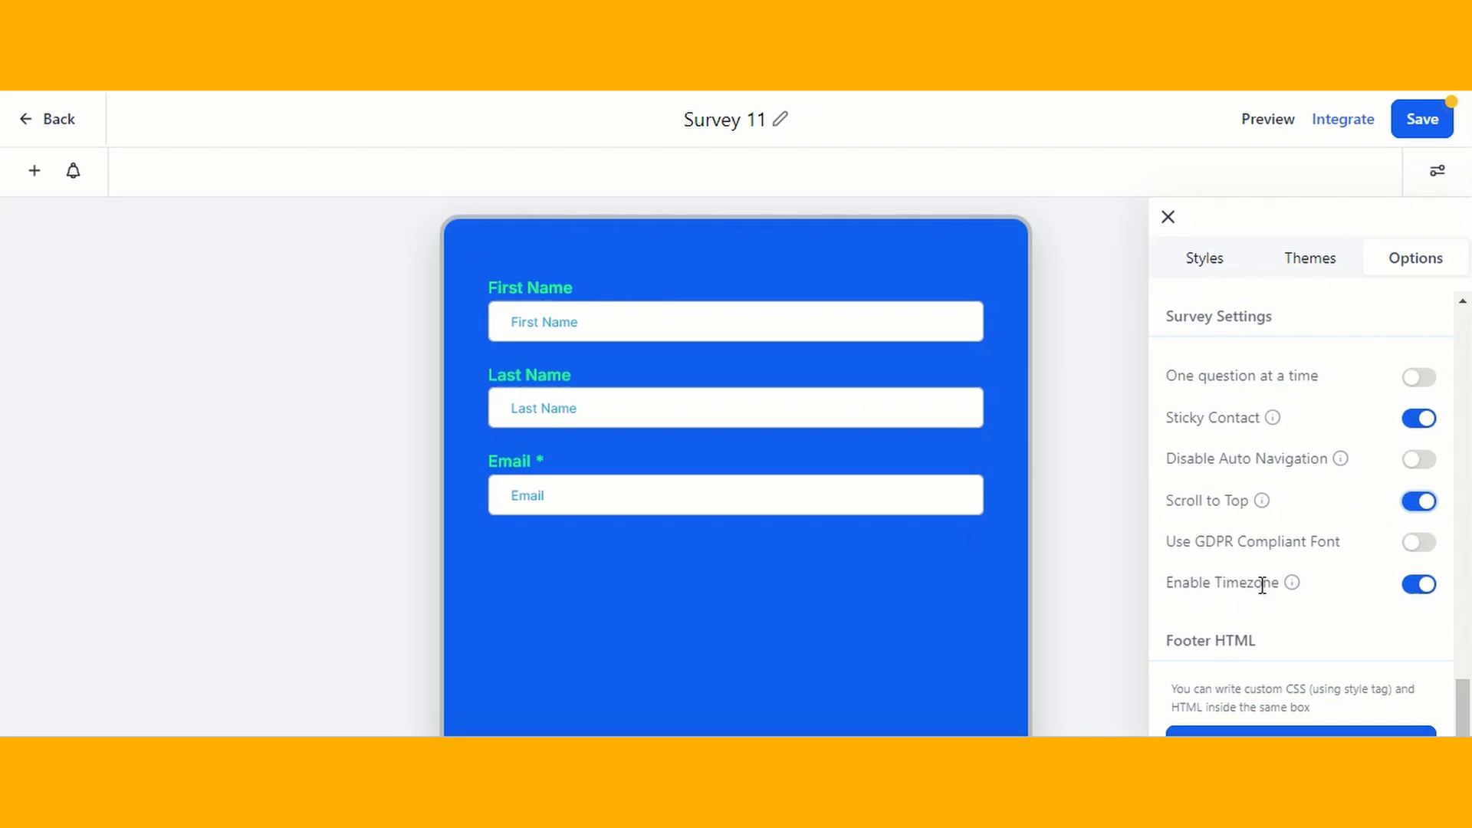
pyautogui.click(1417, 545)
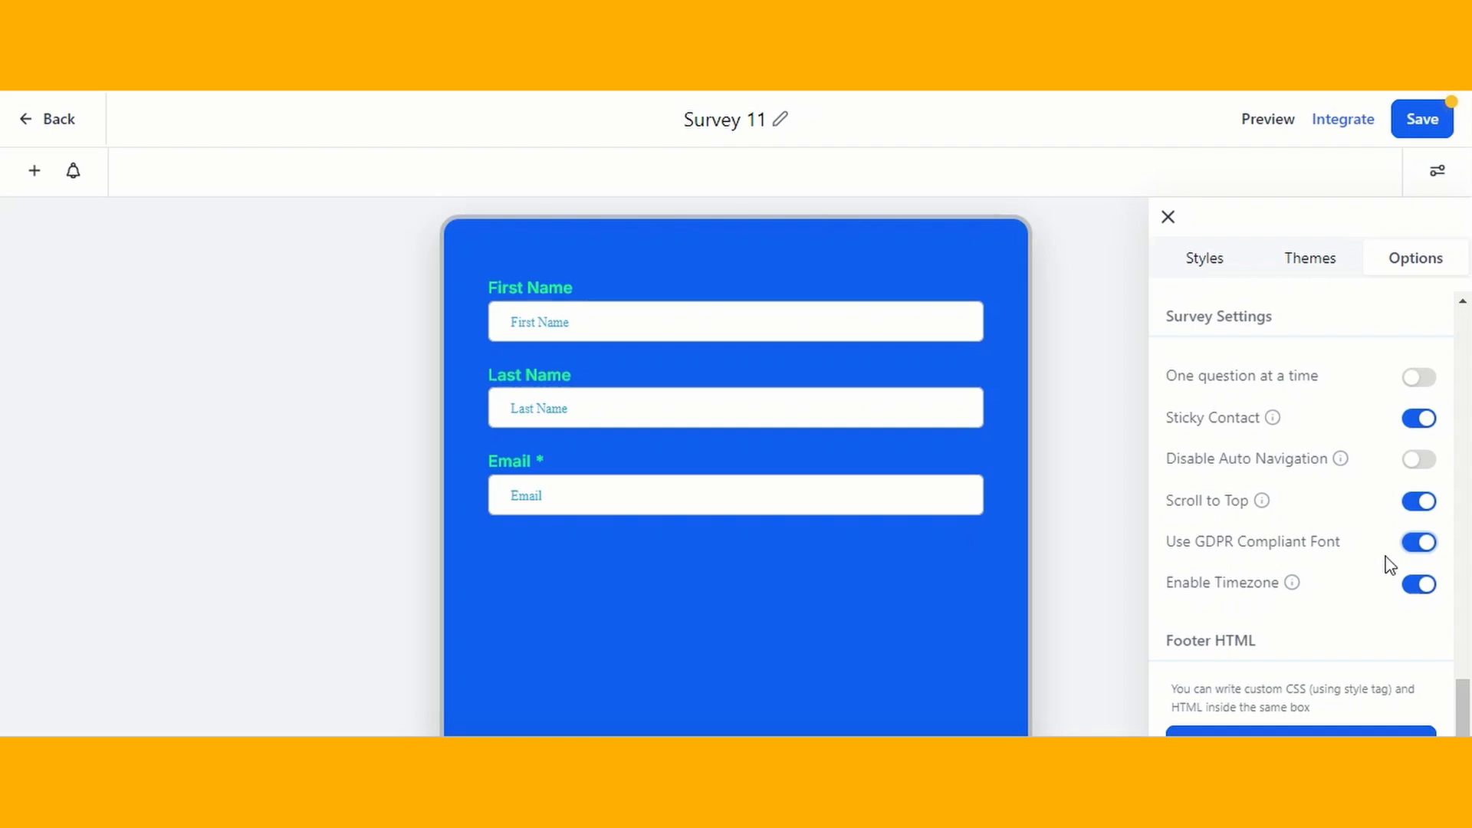
pyautogui.click(1430, 590)
pyautogui.click(1429, 592)
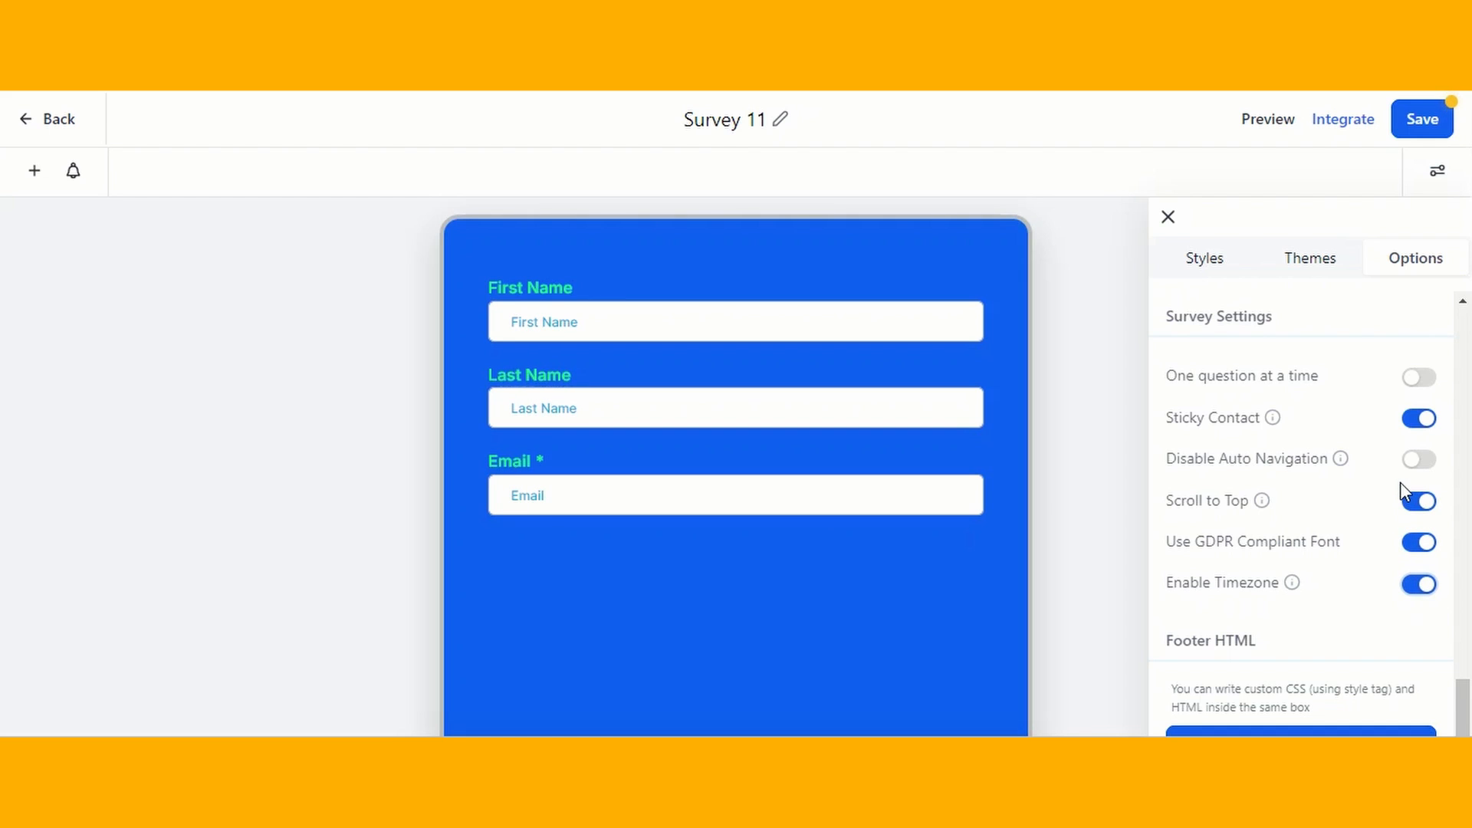
pyautogui.scroll(2, 1345, 467)
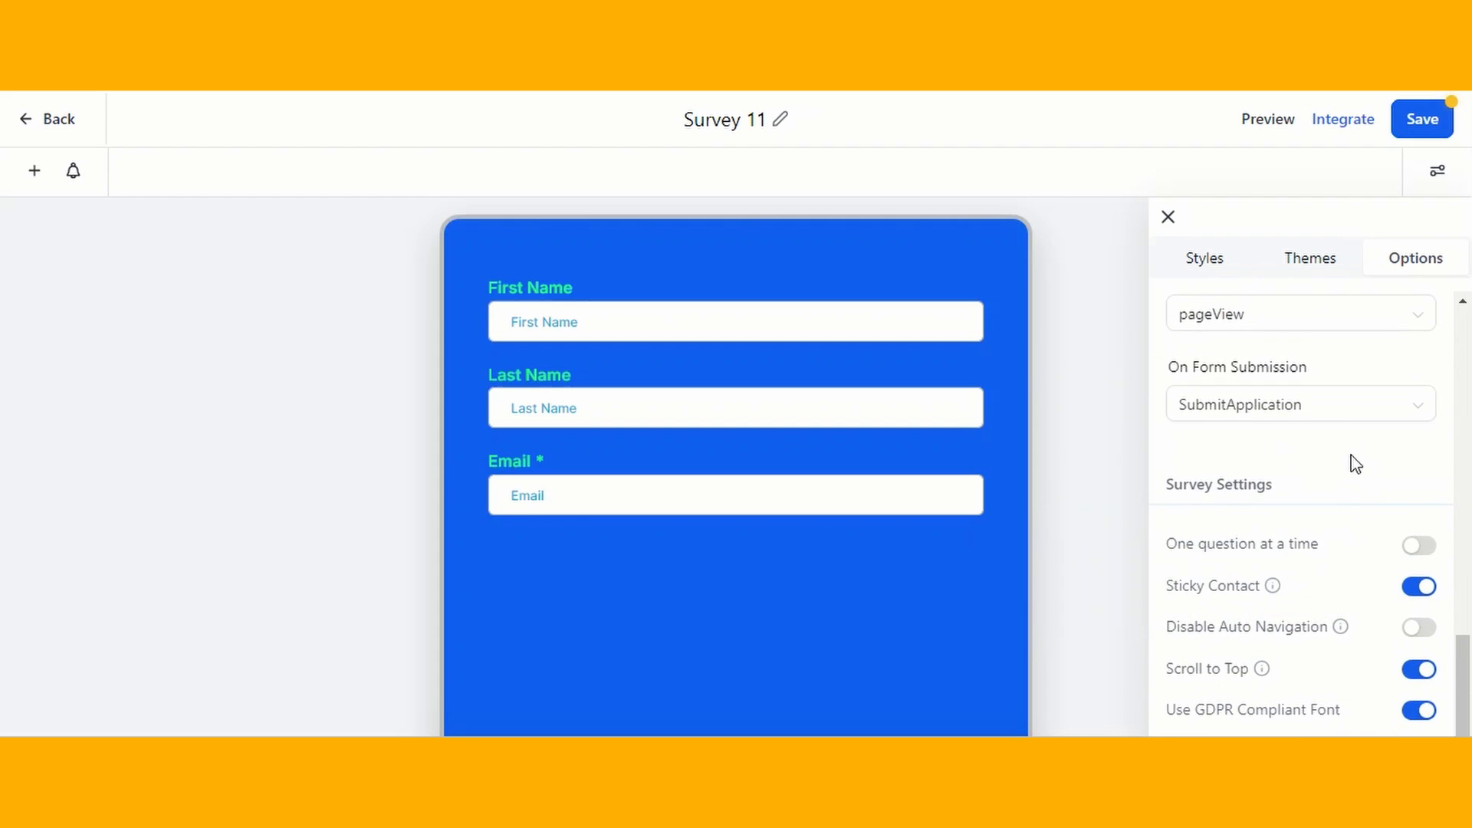
pyautogui.scroll(-2, 1355, 464)
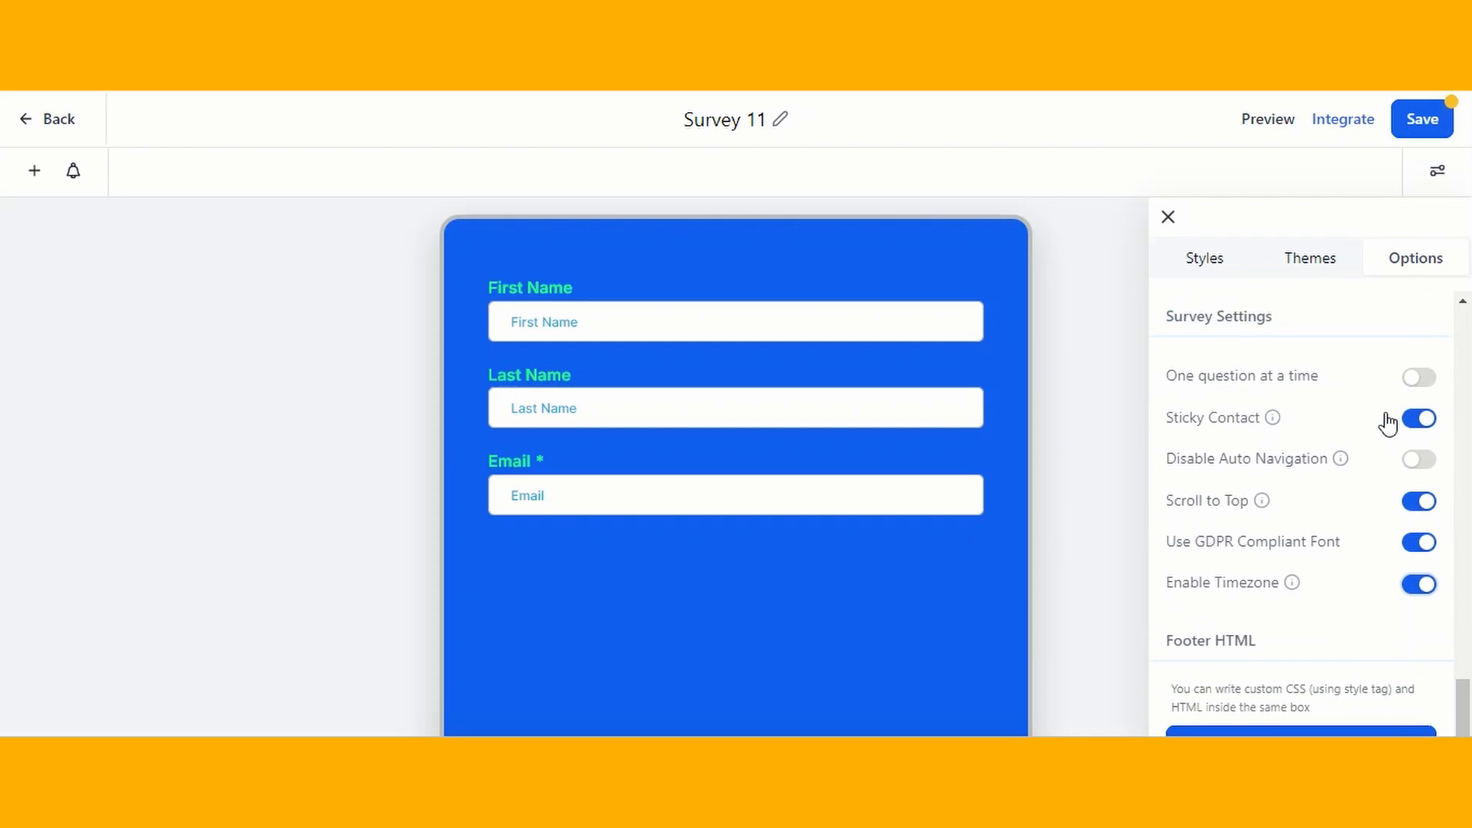
# - Save the survey and open its preview, completing the slide with the contact's first name, last name and email
pyautogui.click(1428, 115)
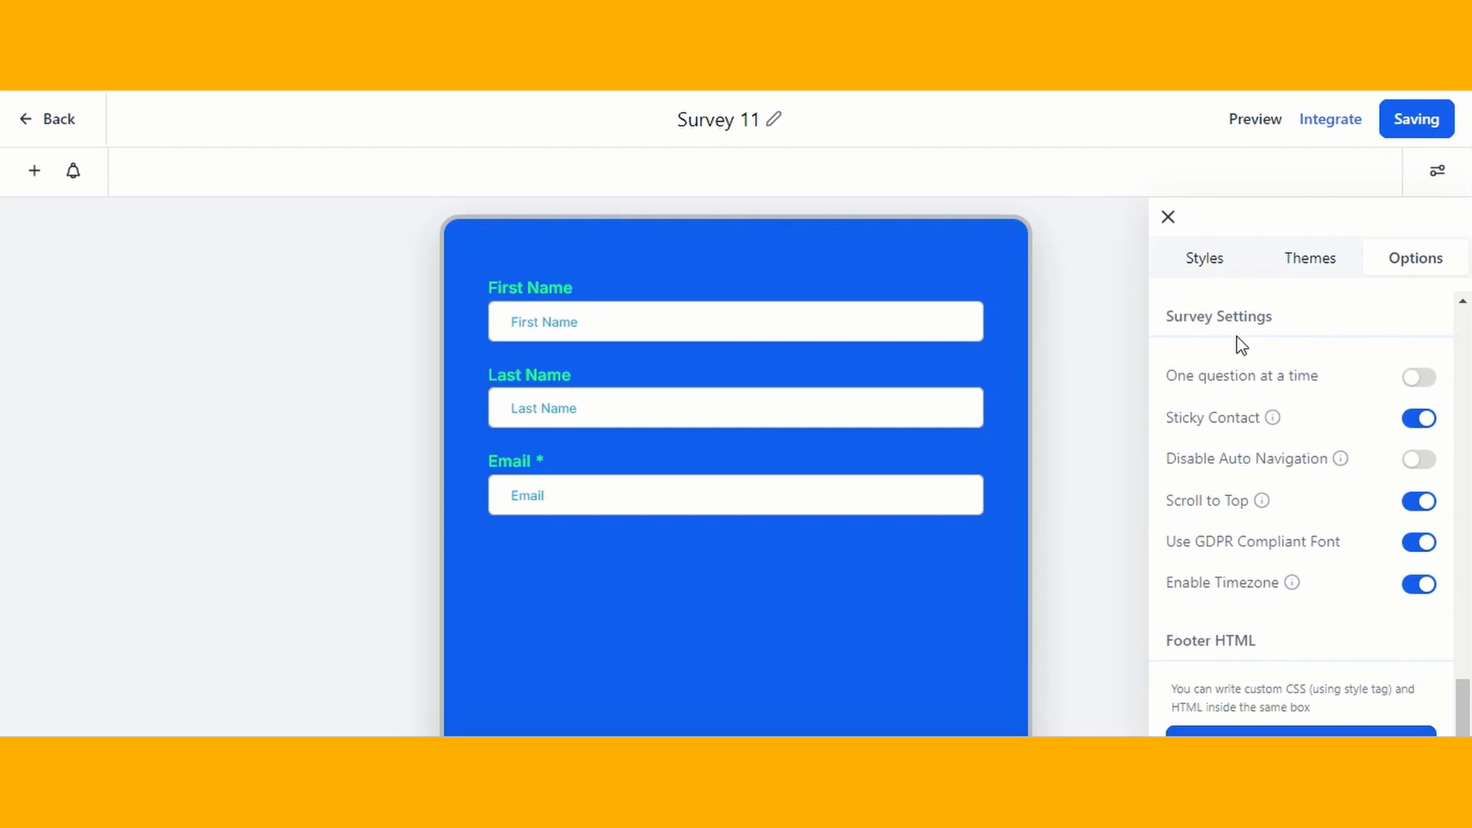
pyautogui.click(1257, 123)
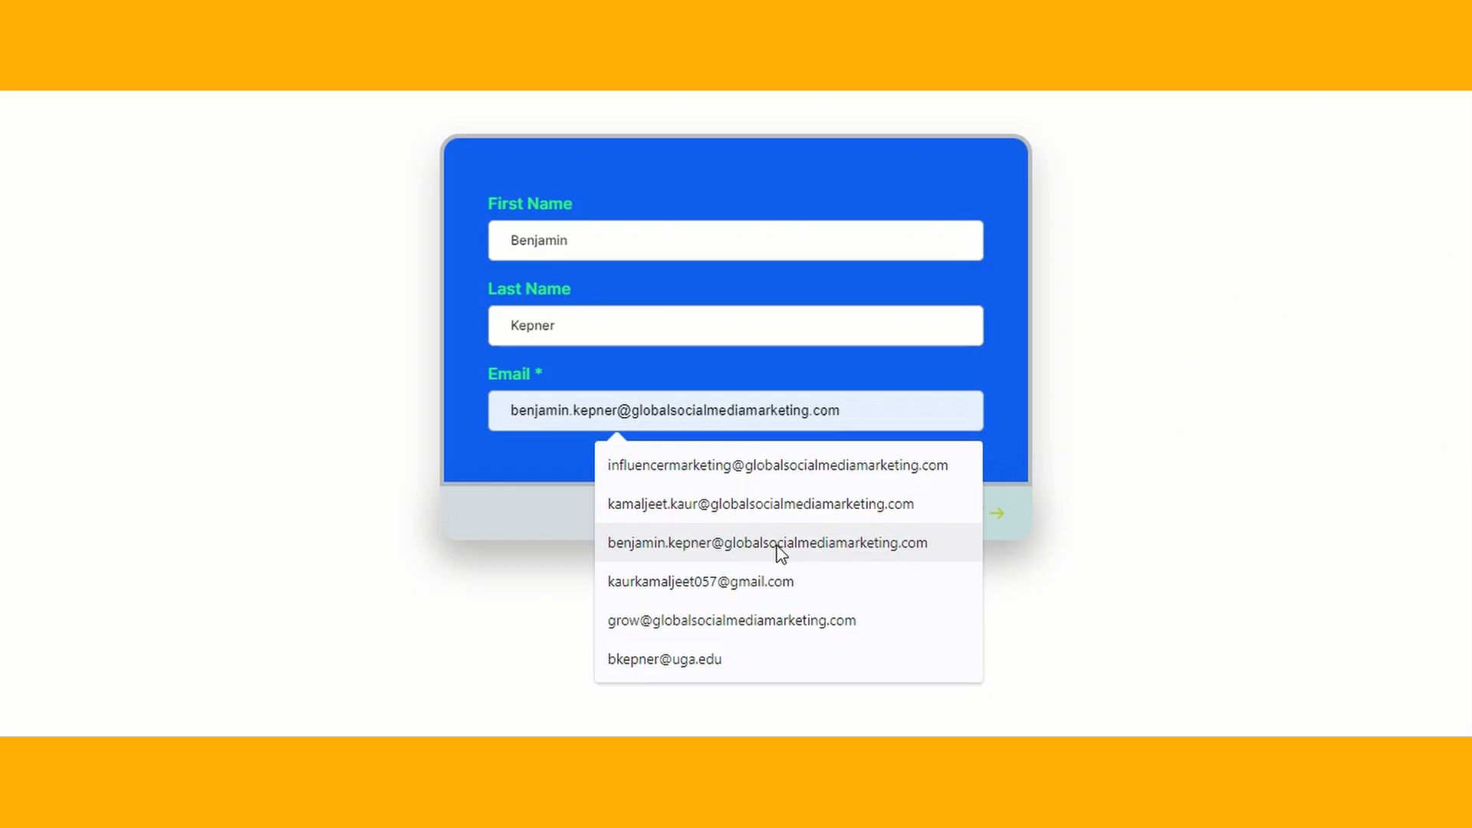
pyautogui.click(779, 540)
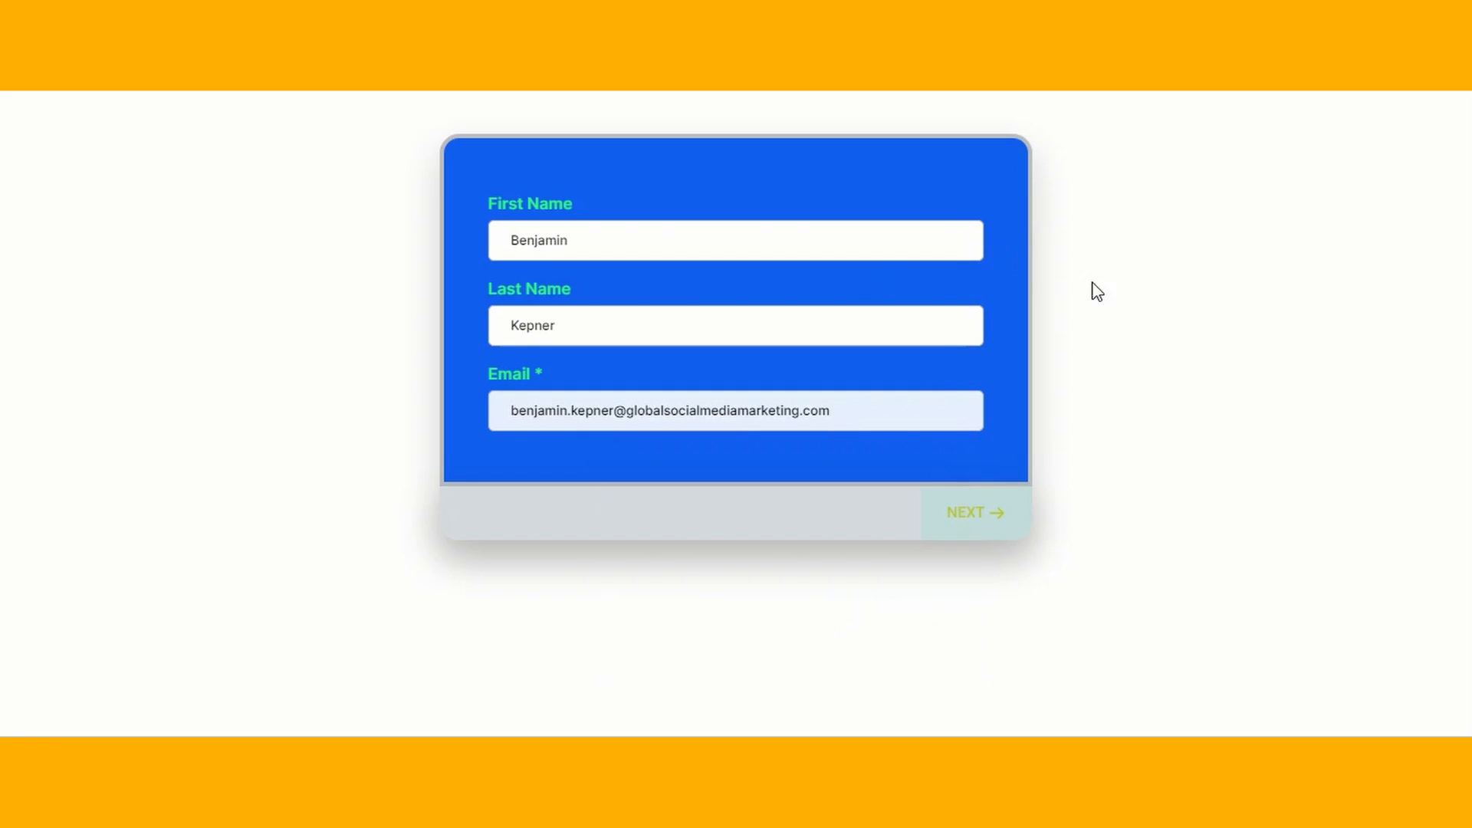
pyautogui.click(973, 526)
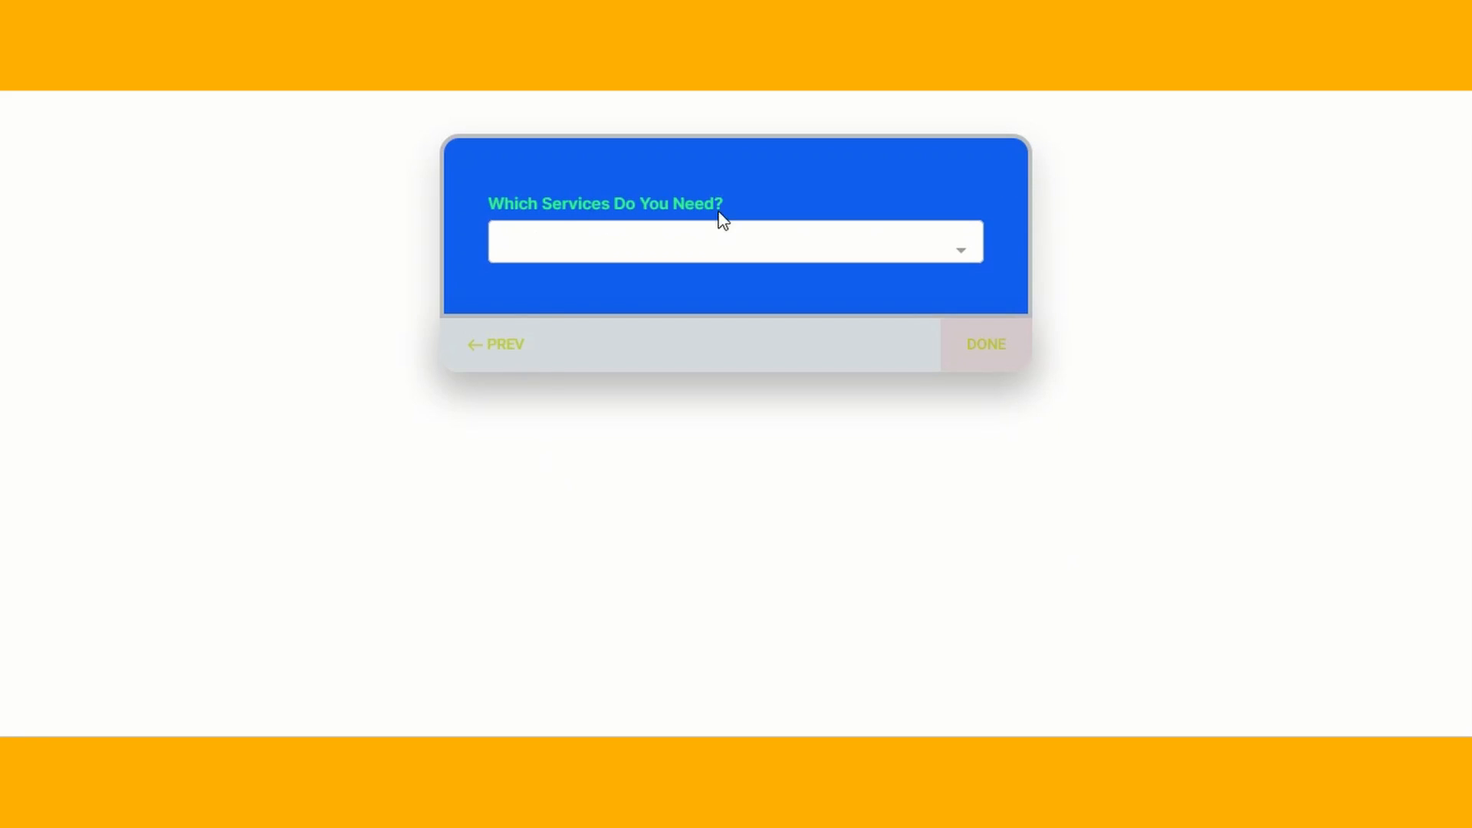
# - Choose YouTube Ads as the needed service in the preview, submit the survey and examine the thank-you message
pyautogui.click(881, 241)
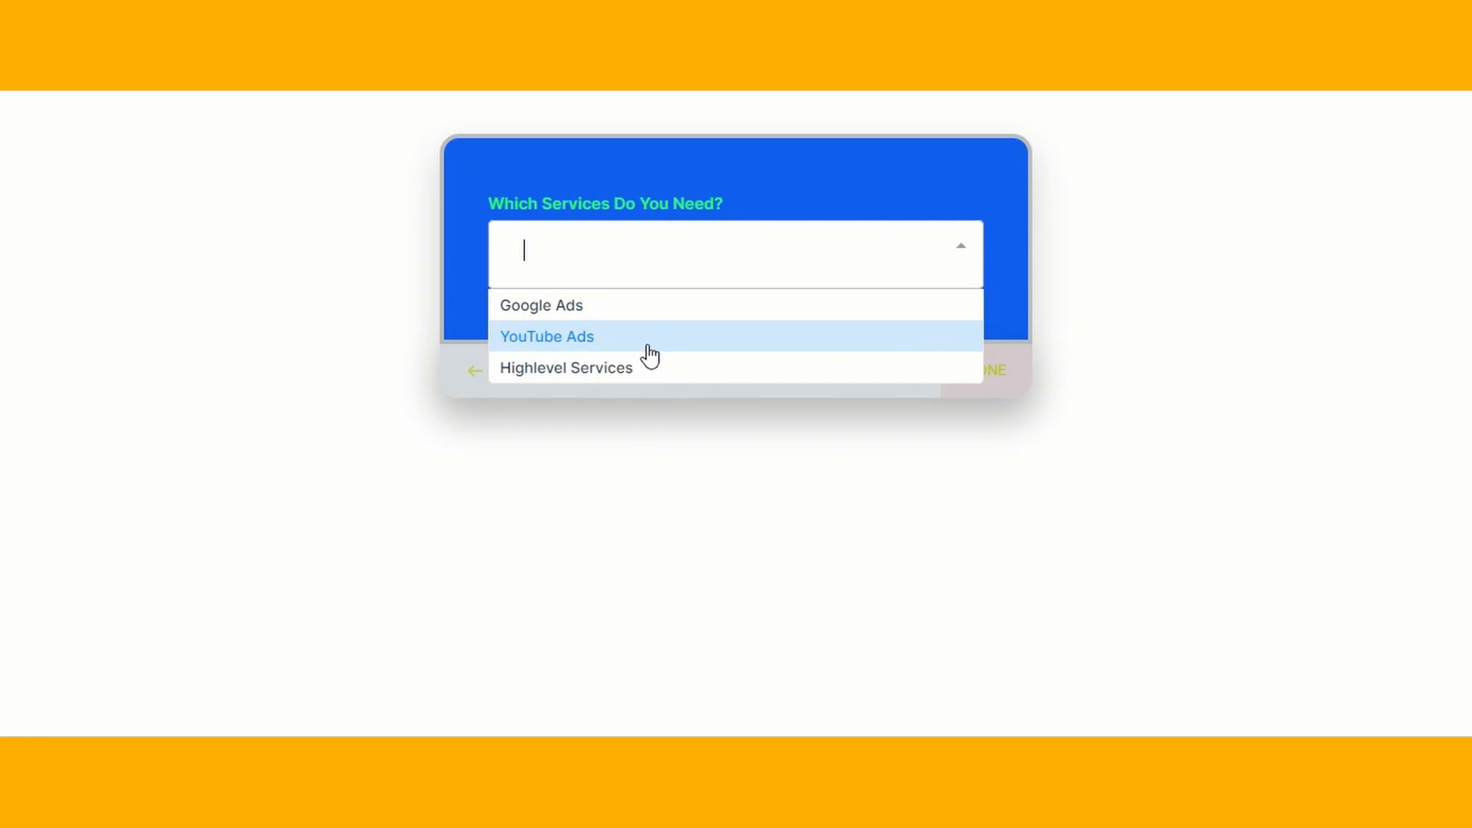
pyautogui.click(665, 345)
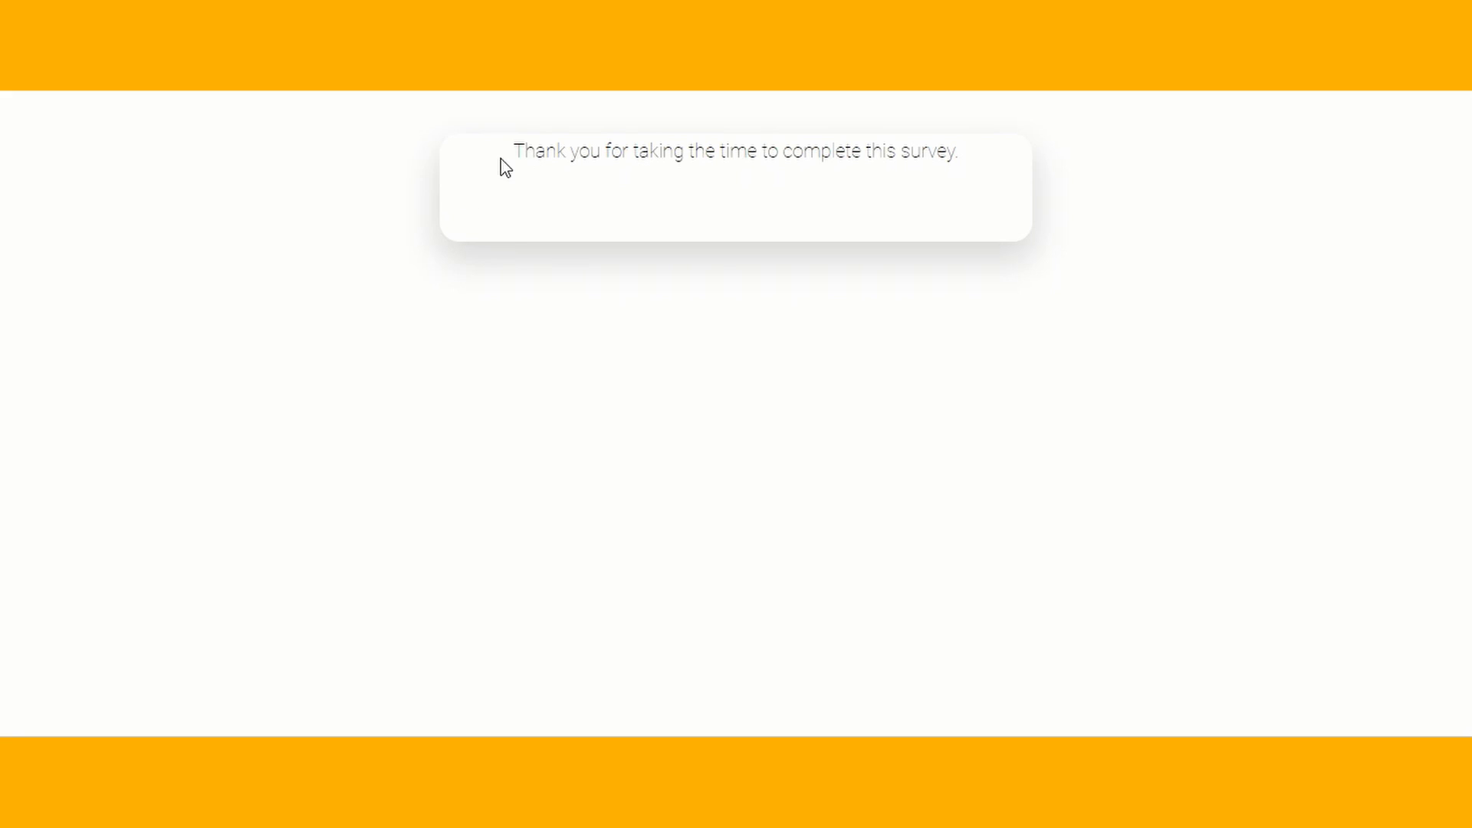
pyautogui.moveTo(503, 167); pyautogui.dragTo(975, 191)
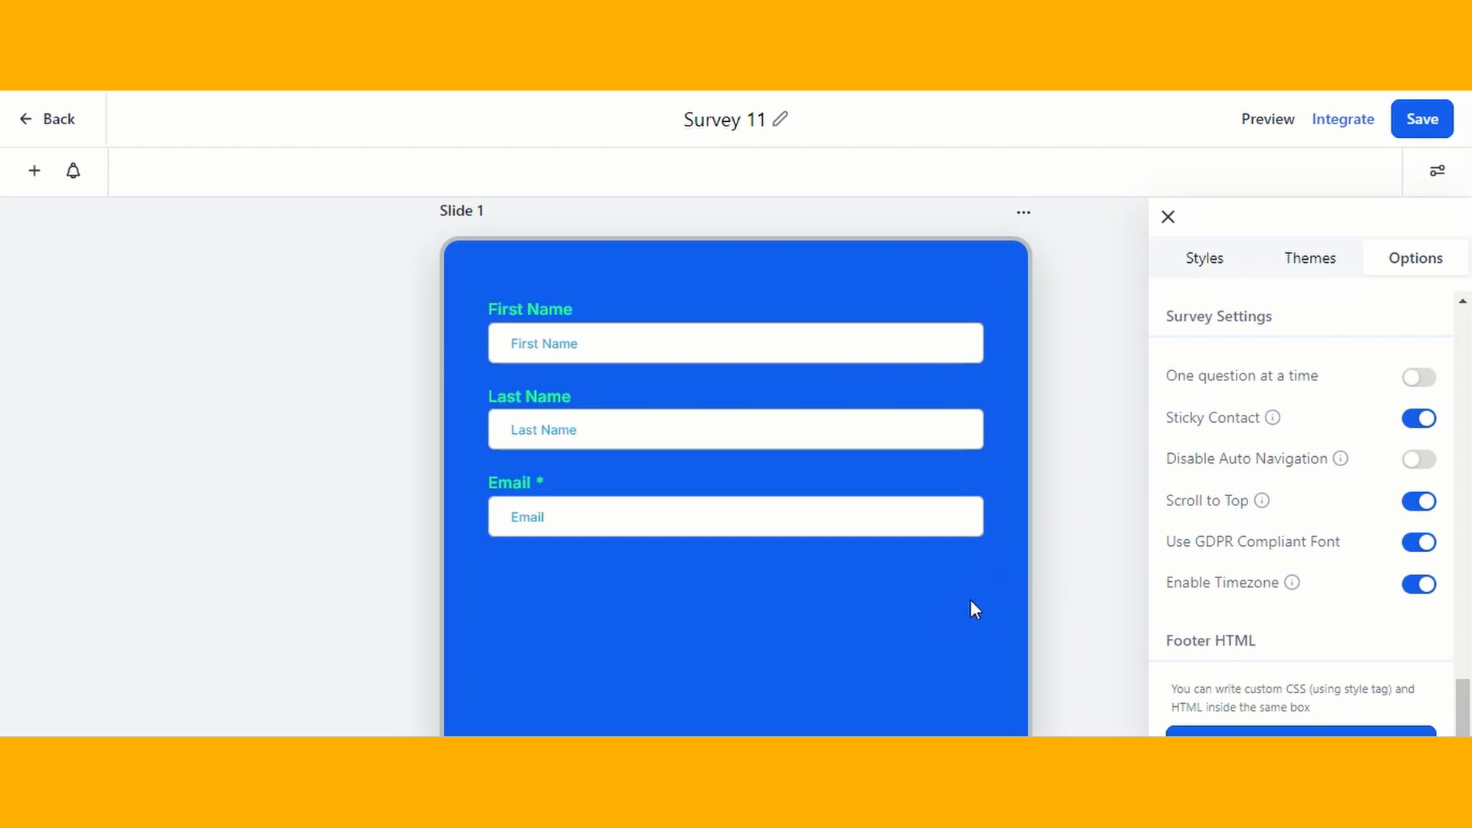
# - Turn on One question at a time and test the preview with the contact's name, email and YouTube Ads as the needed service
pyautogui.click(1420, 377)
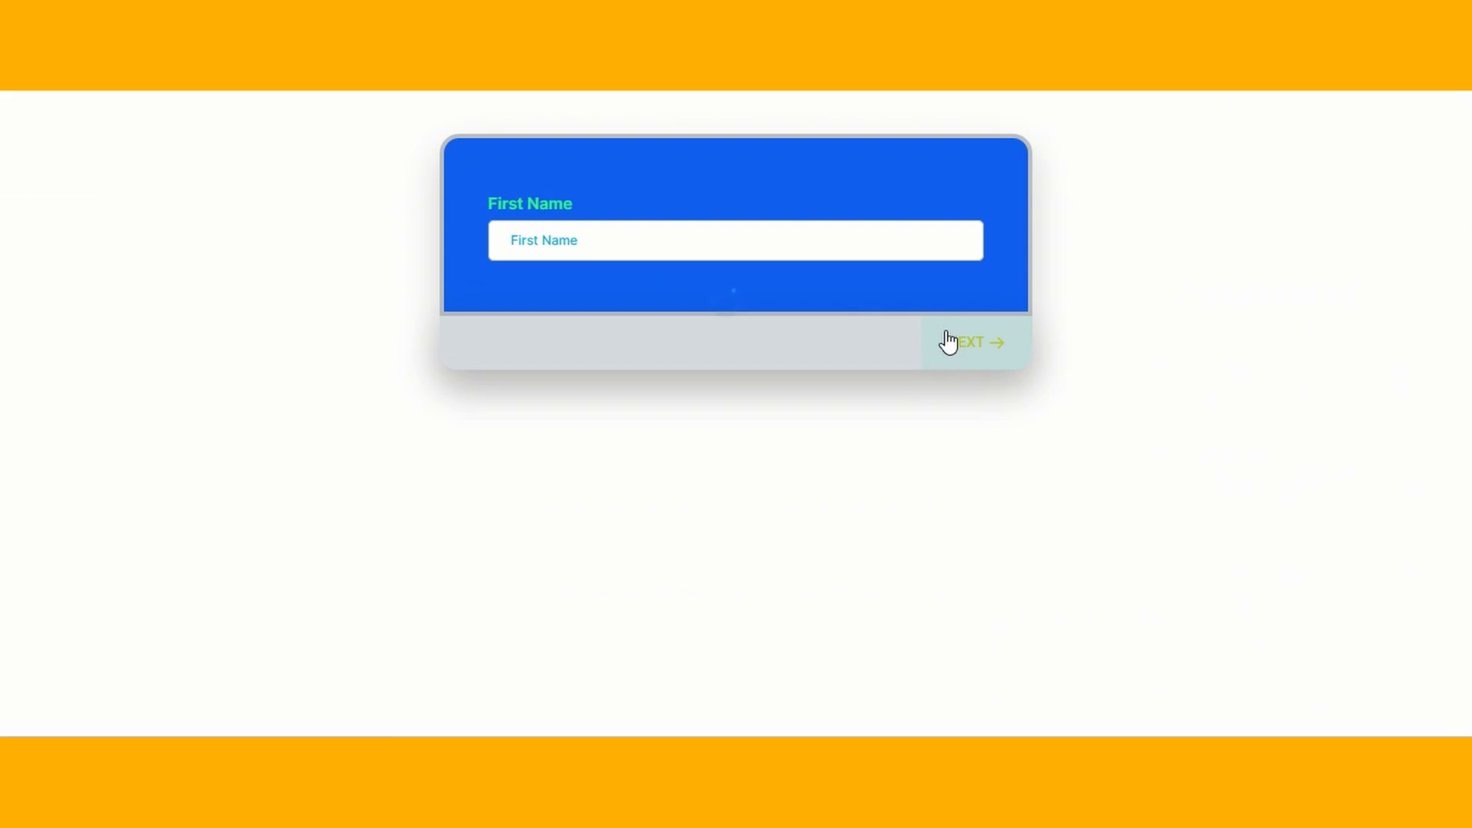
pyautogui.press('Return')
pyautogui.click(986, 358)
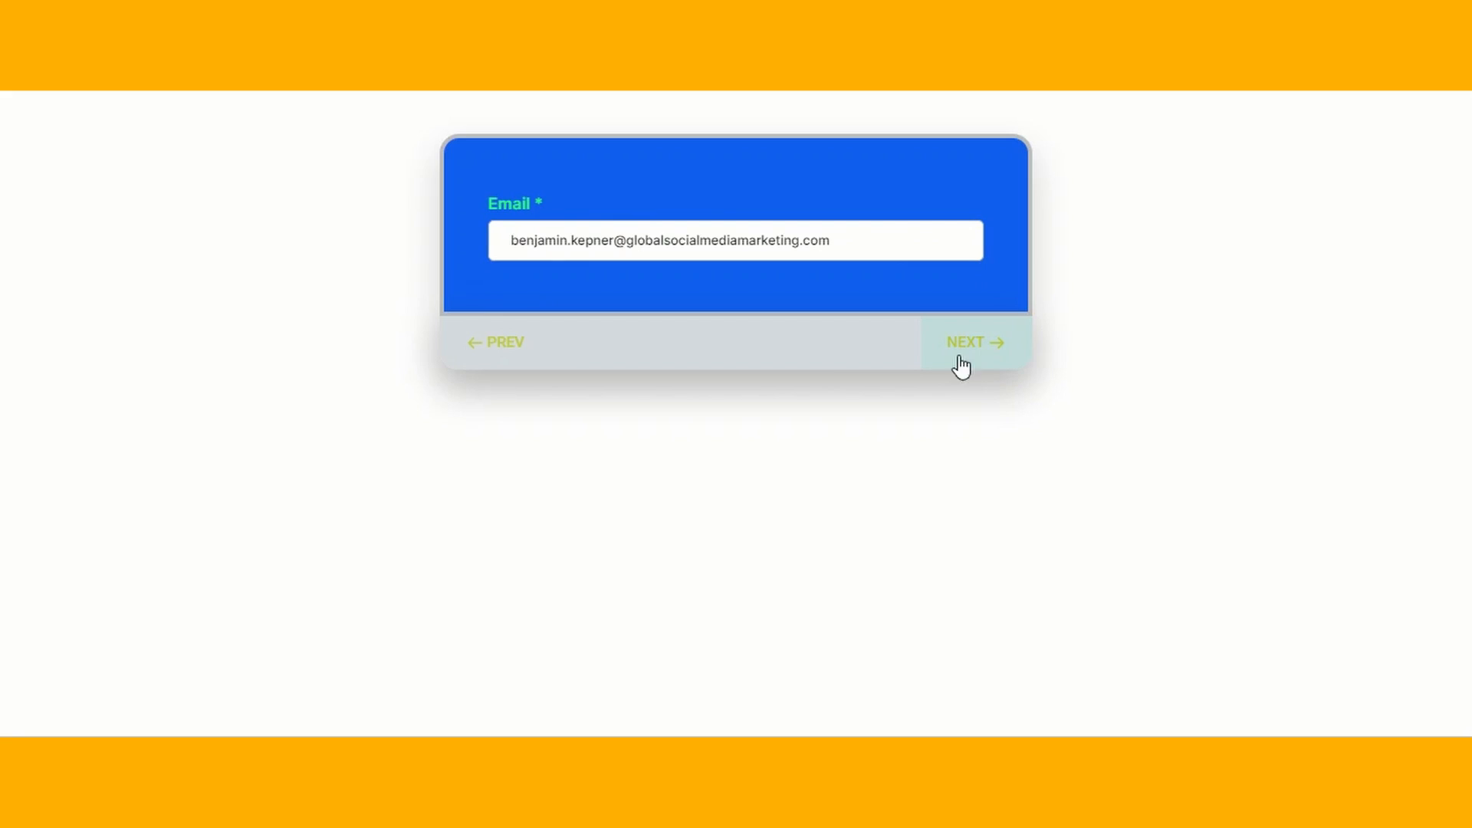
pyautogui.click(961, 367)
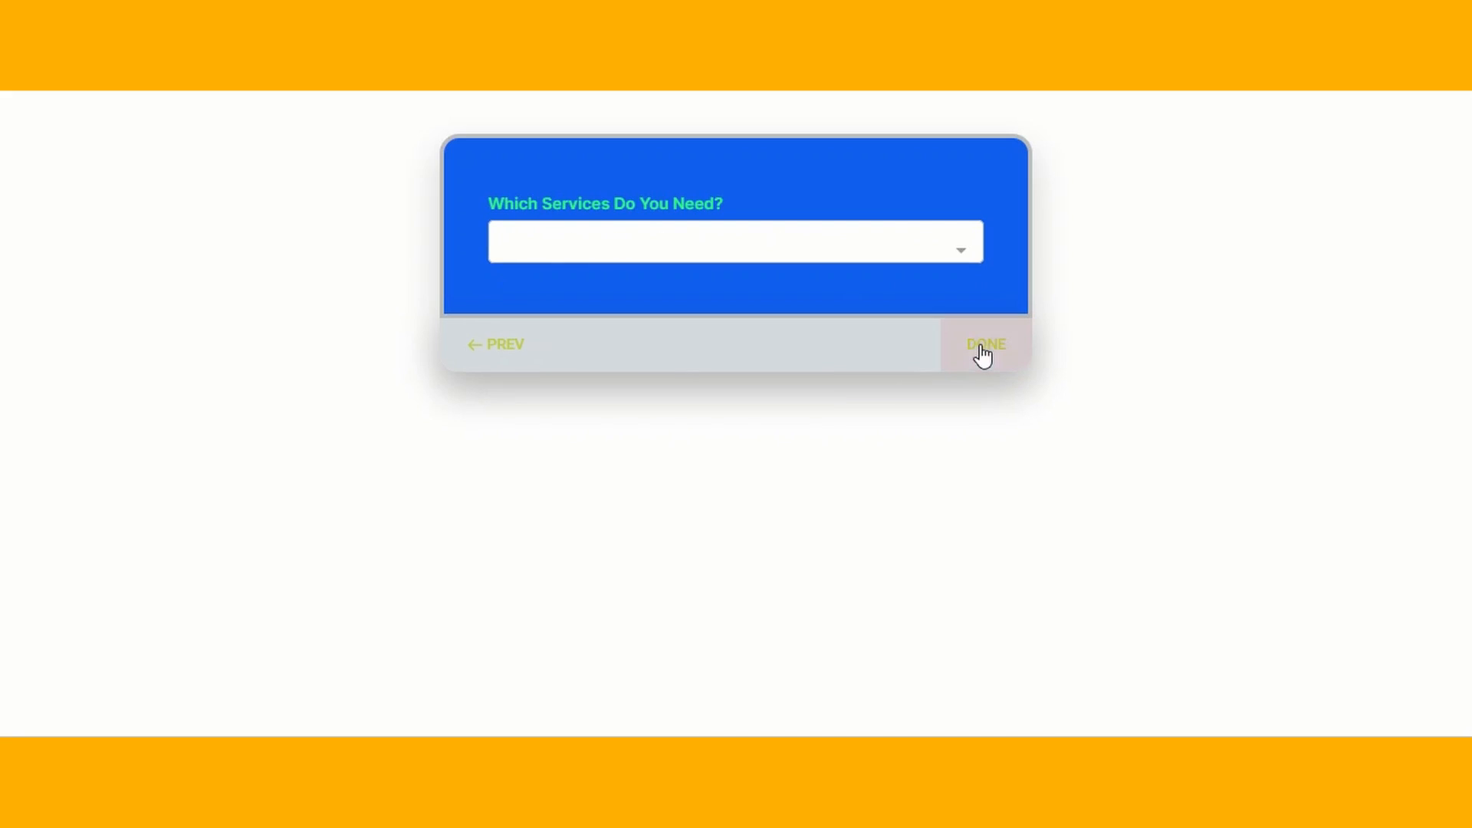
pyautogui.click(861, 250)
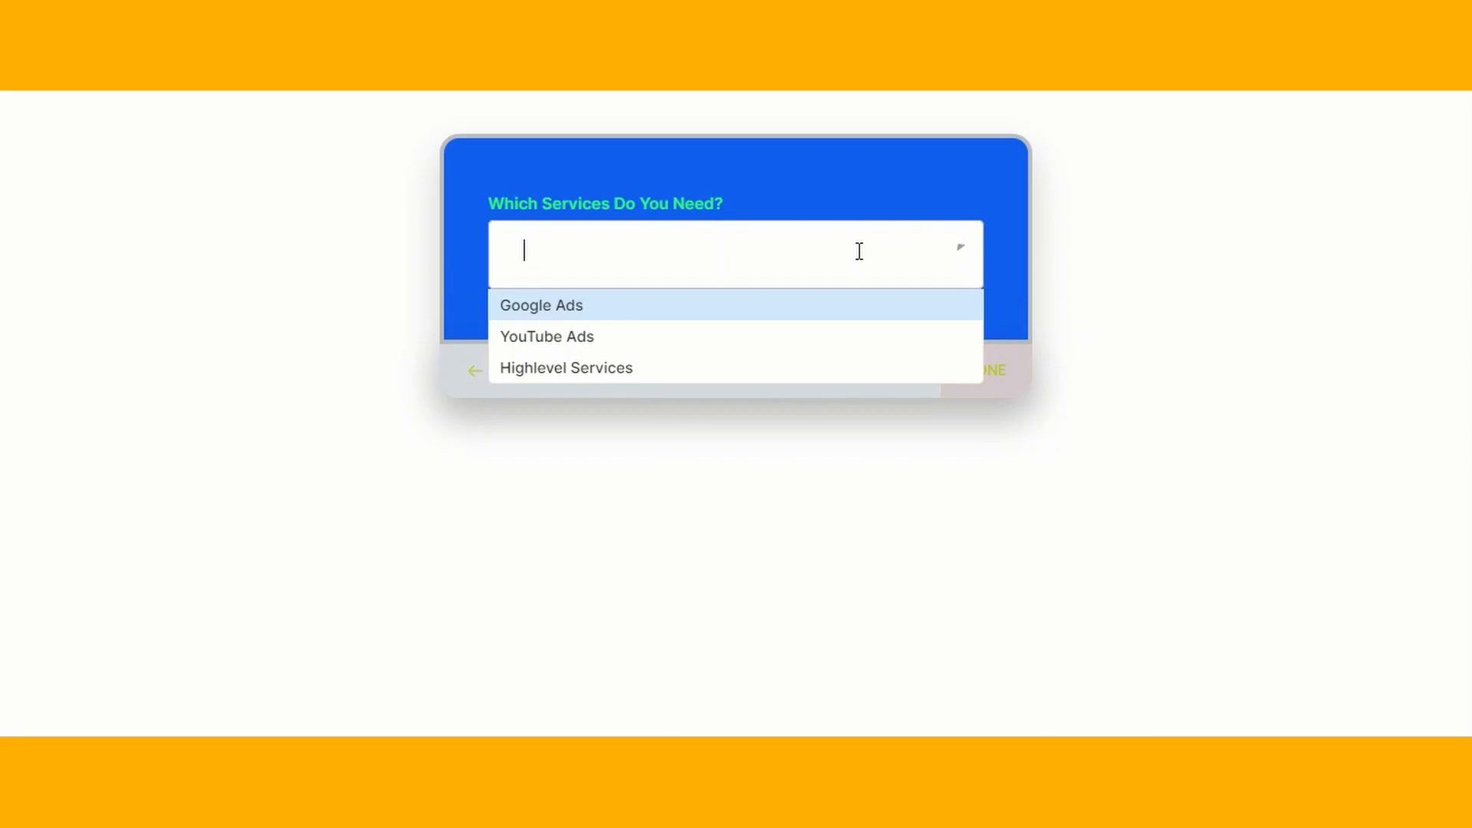
pyautogui.click(624, 340)
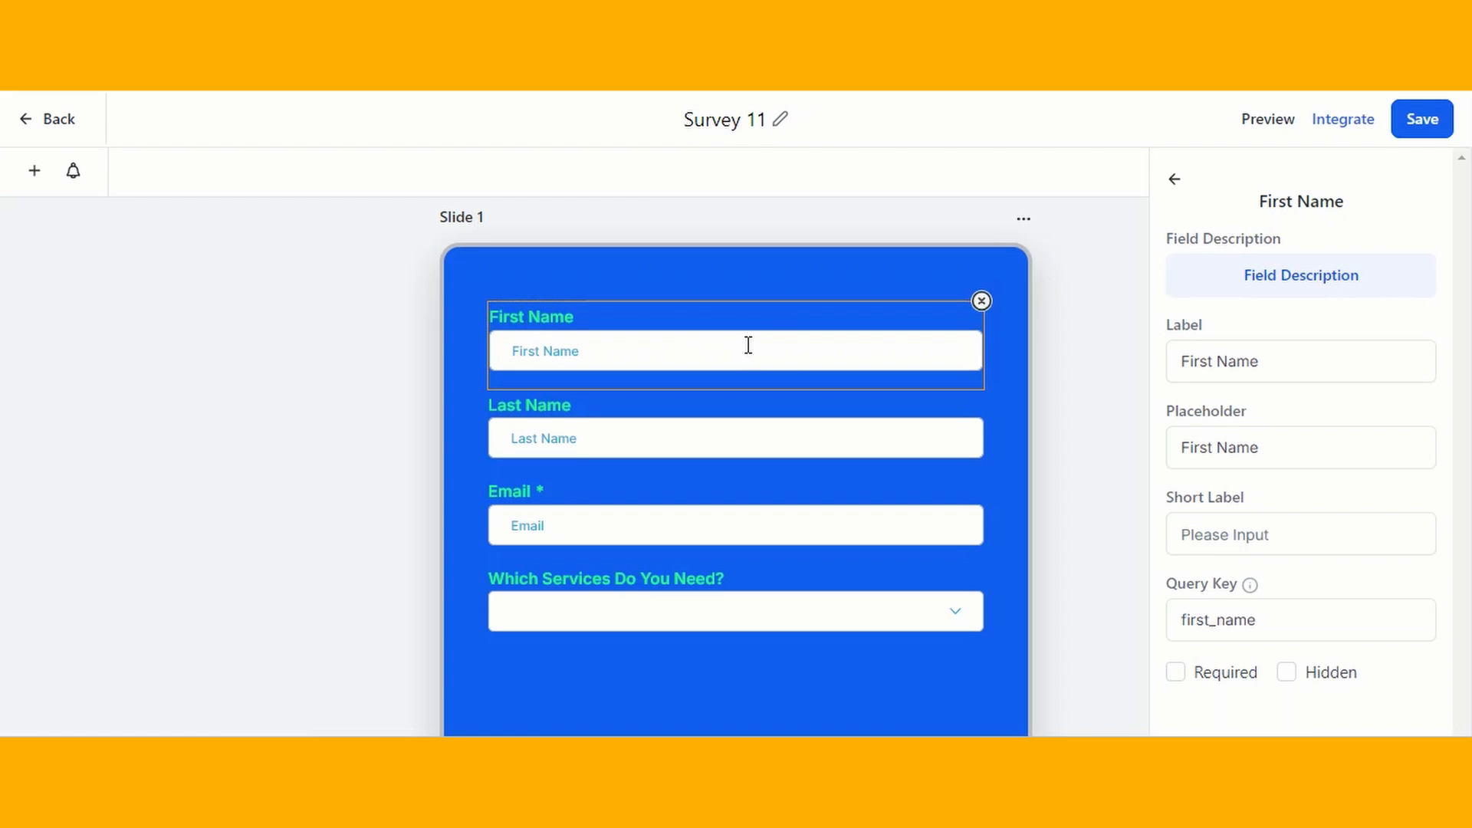
# - Set the First Name field's placeholder to "Enter your name" and make it required, then select the Last Name field
pyautogui.click(1294, 371)
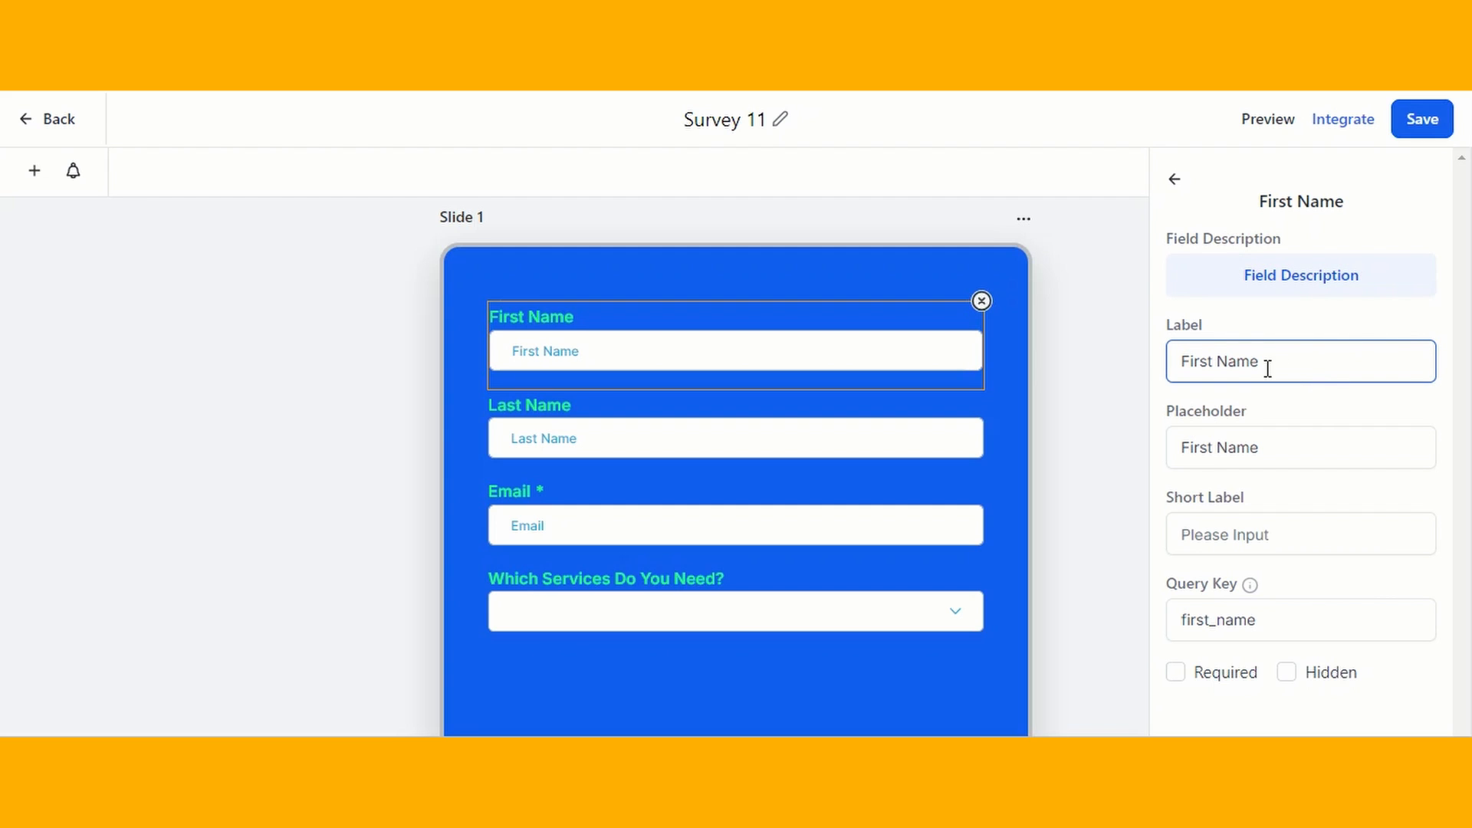
pyautogui.click(1268, 441)
pyautogui.moveTo(1267, 441); pyautogui.dragTo(1173, 447)
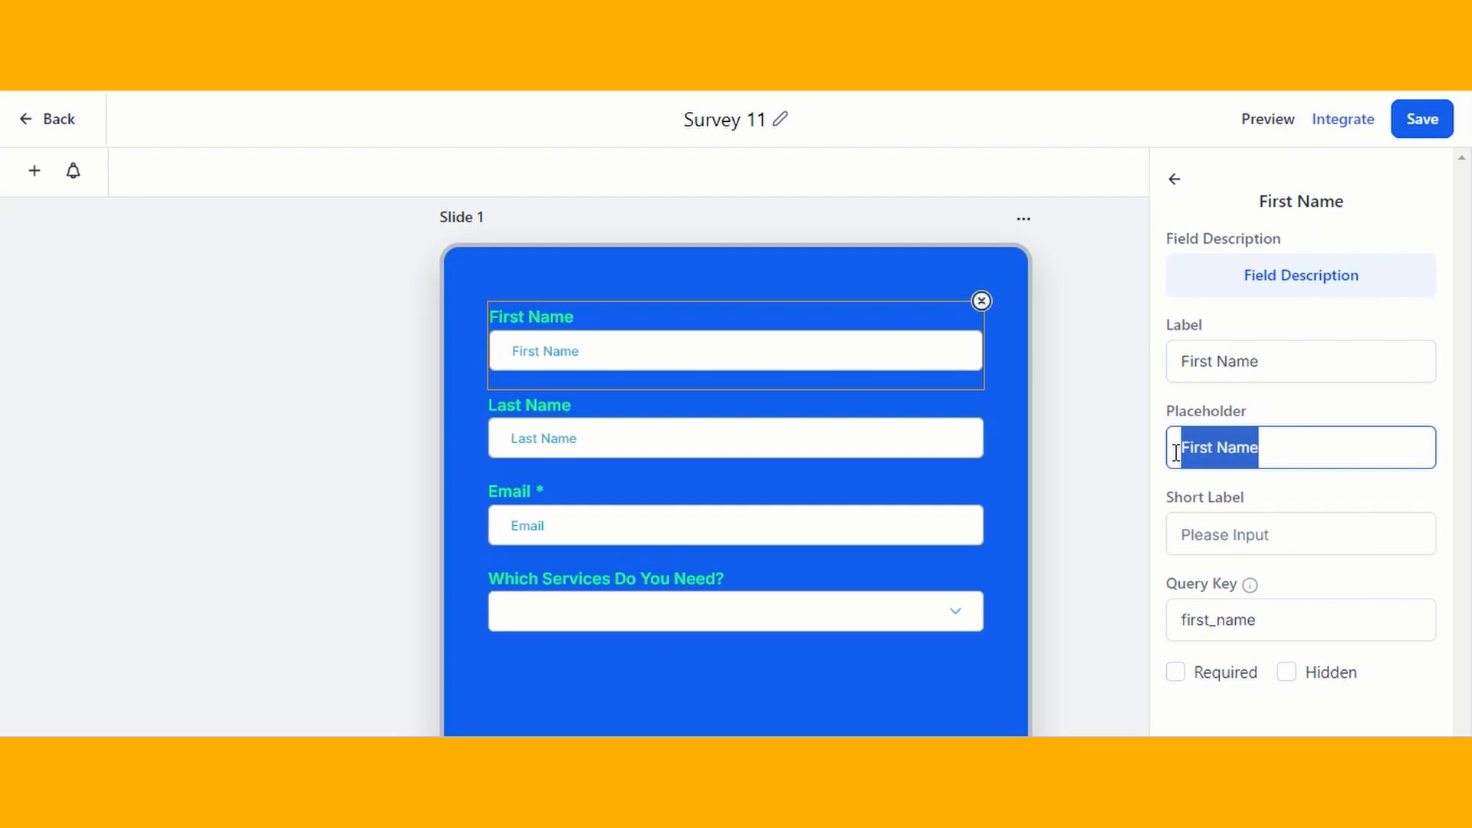
pyautogui.press('BackSpace')
pyautogui.write('Enter your name')
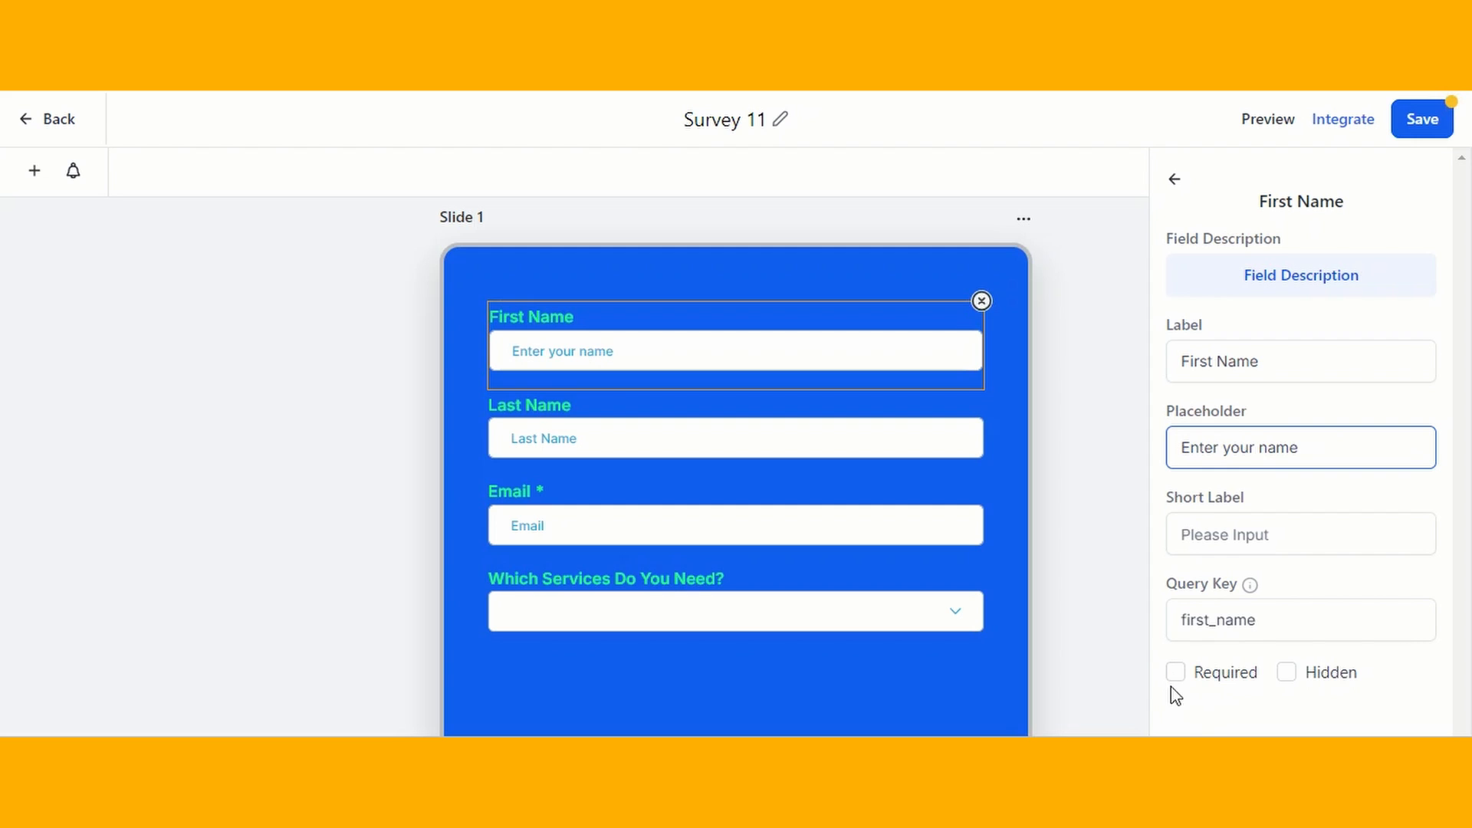
pyautogui.click(1175, 673)
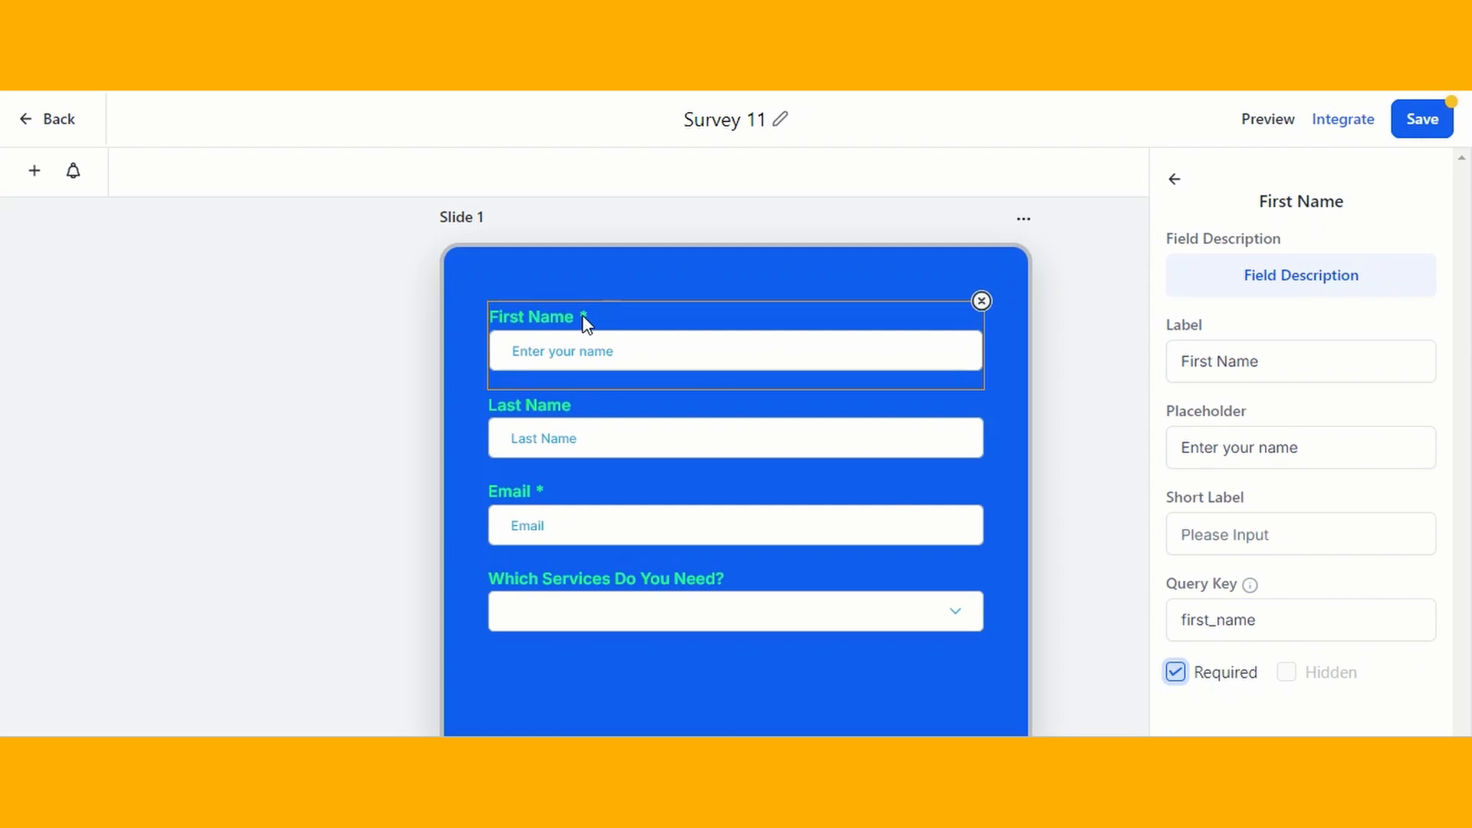
pyautogui.click(663, 443)
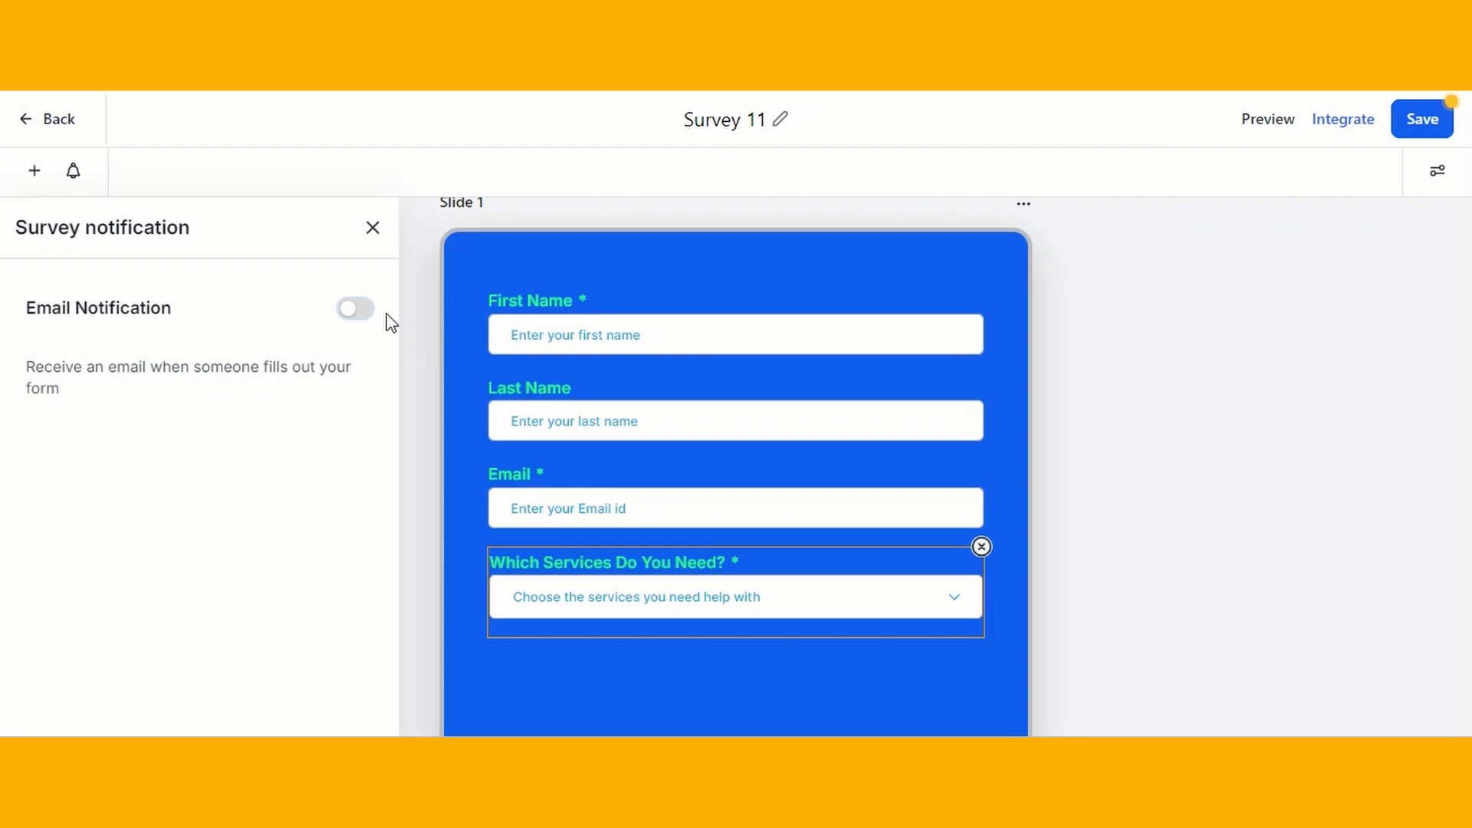
# - Enable email notification for the survey with the subject "New Lead is Generated From GHL Services Survey"
pyautogui.click(358, 310)
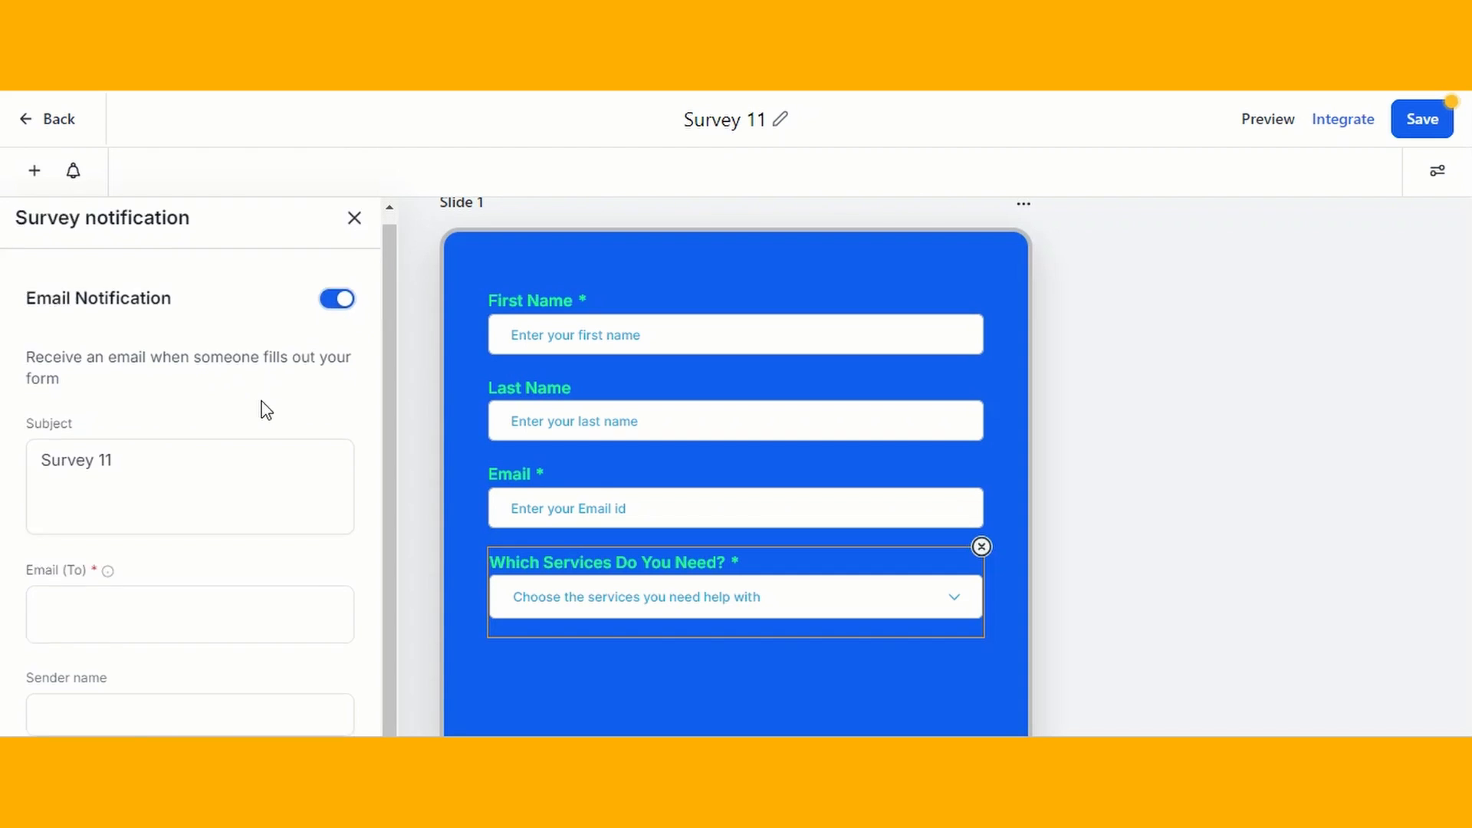
pyautogui.scroll(-1, 153, 417)
pyautogui.click(125, 430)
pyautogui.moveTo(116, 437); pyautogui.dragTo(51, 439)
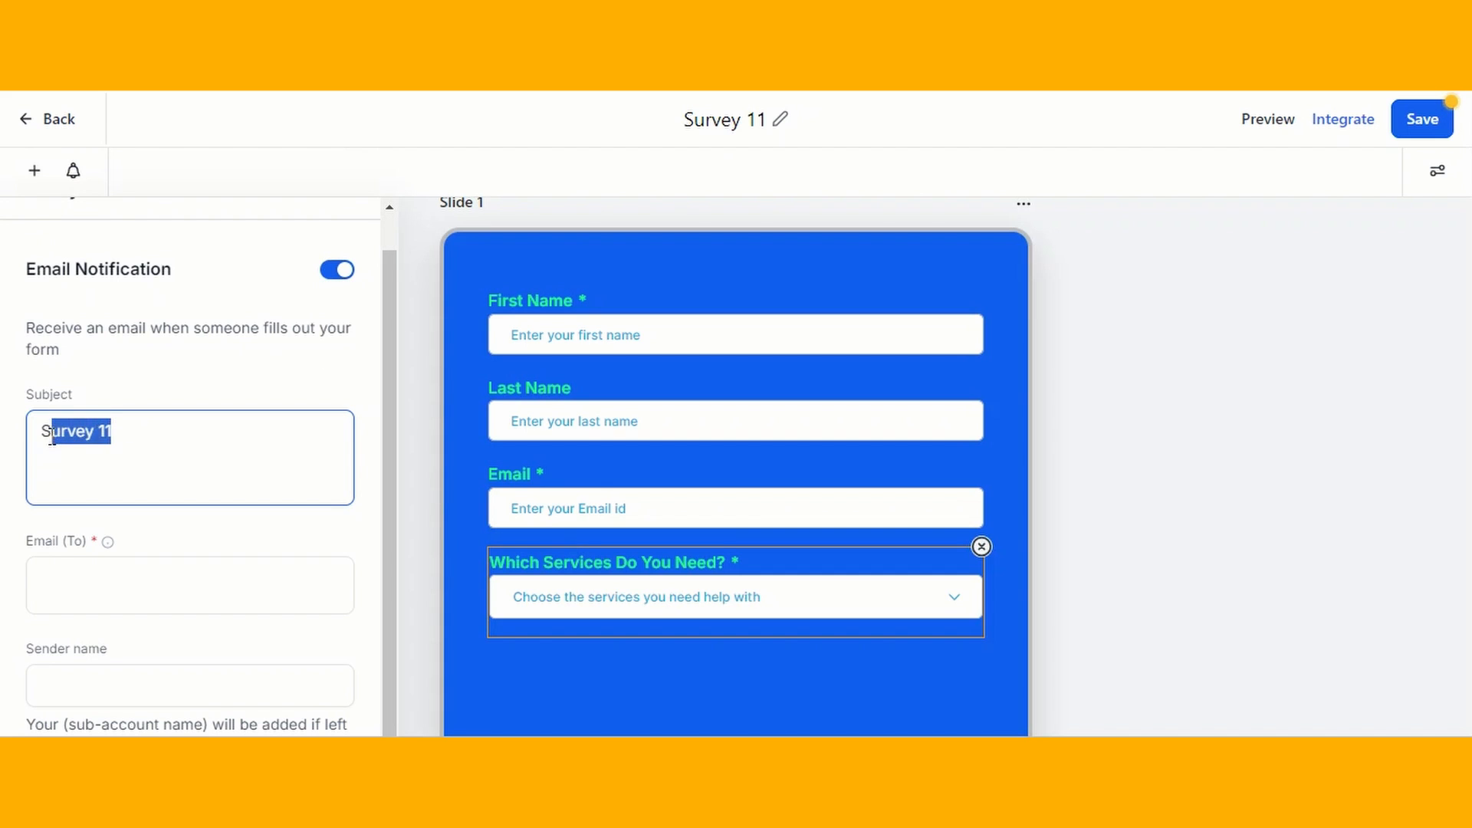
pyautogui.press('BackSpace')
pyautogui.write('New Lead is Generated From GHL Servic')
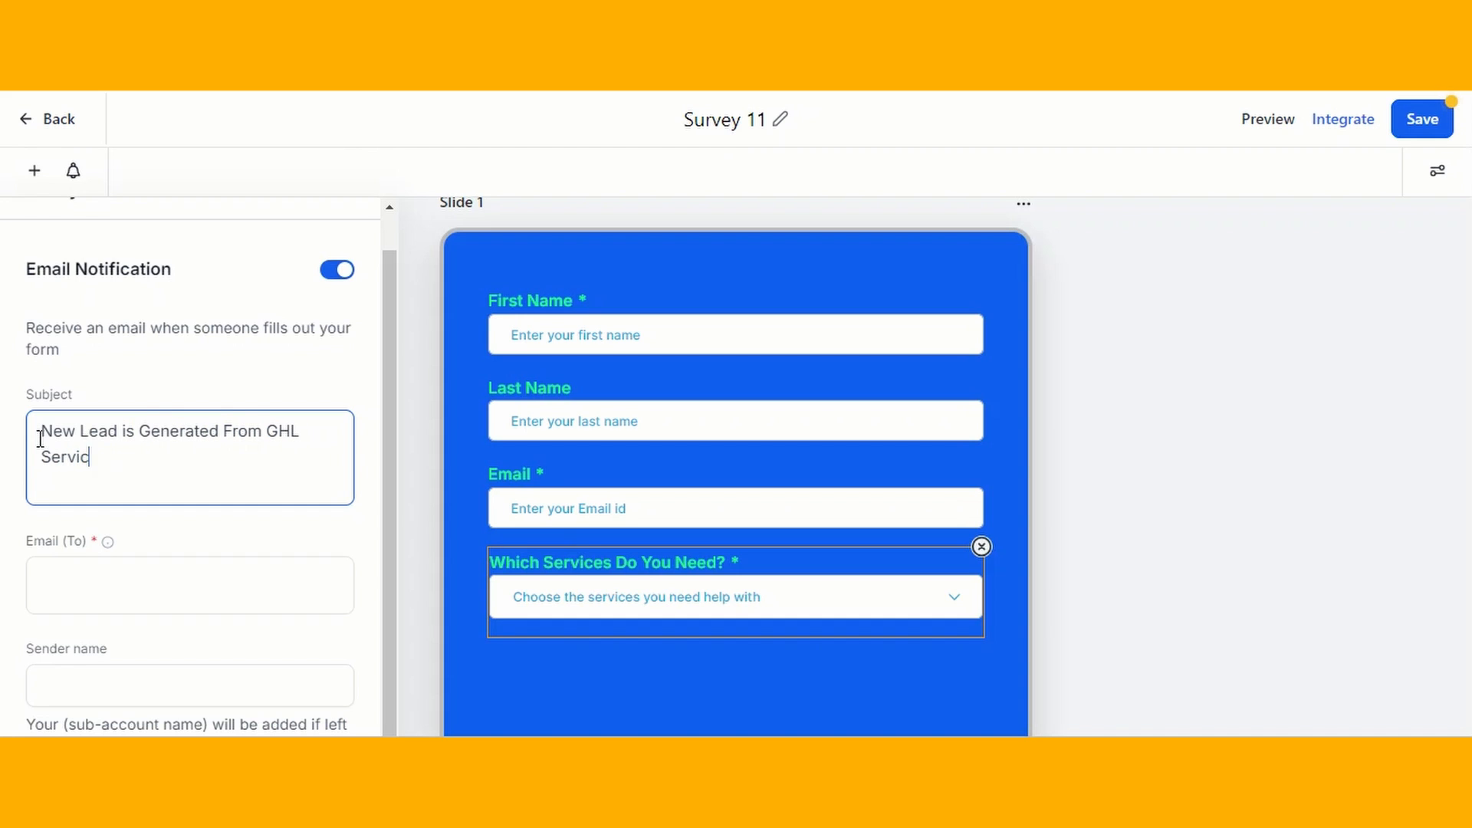
pyautogui.write('y')
# - Enter the notification recipient's email address and the sender name Gohighlevel, and save the survey
pyautogui.click(76, 585)
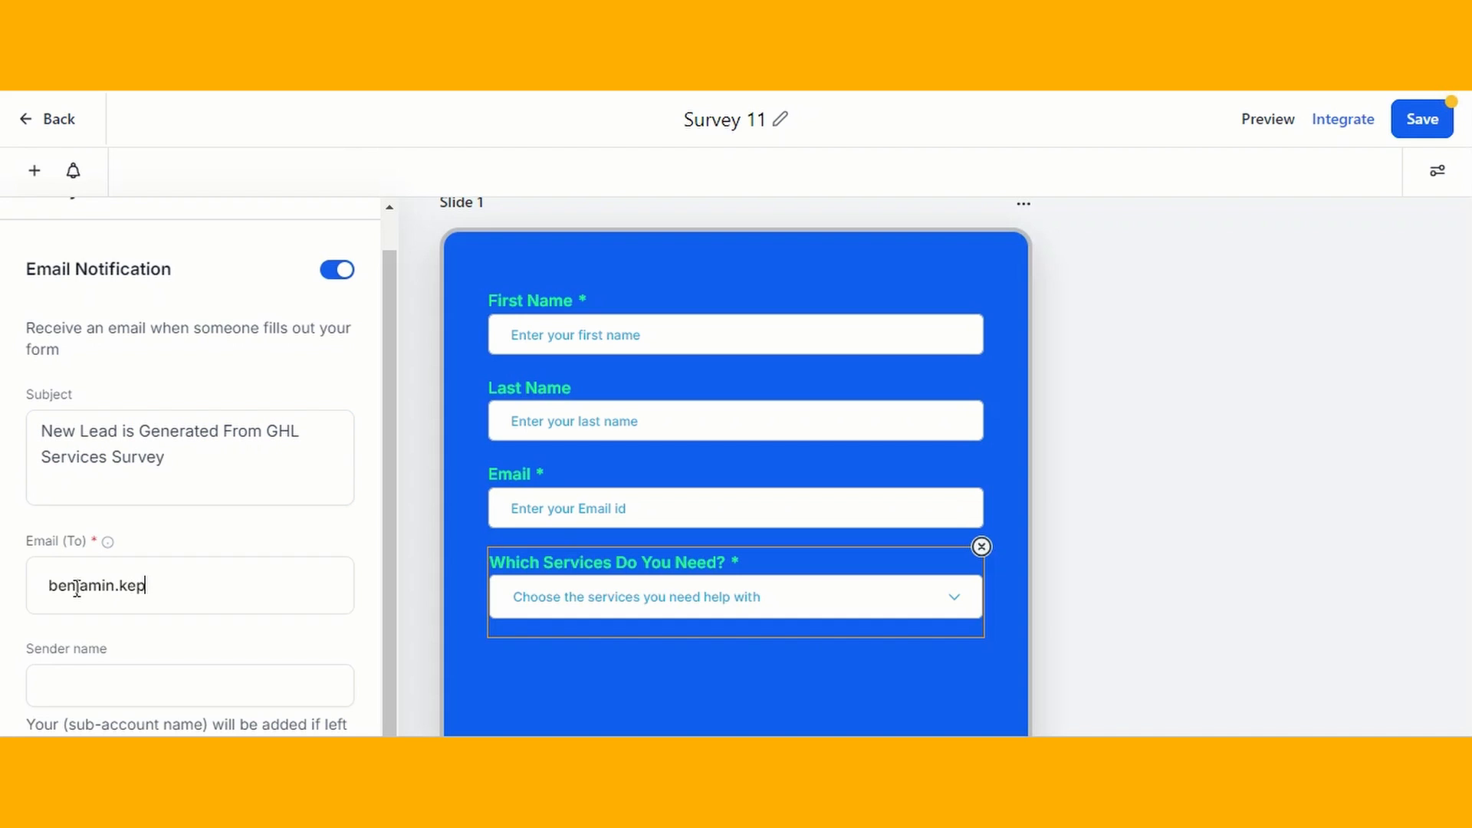
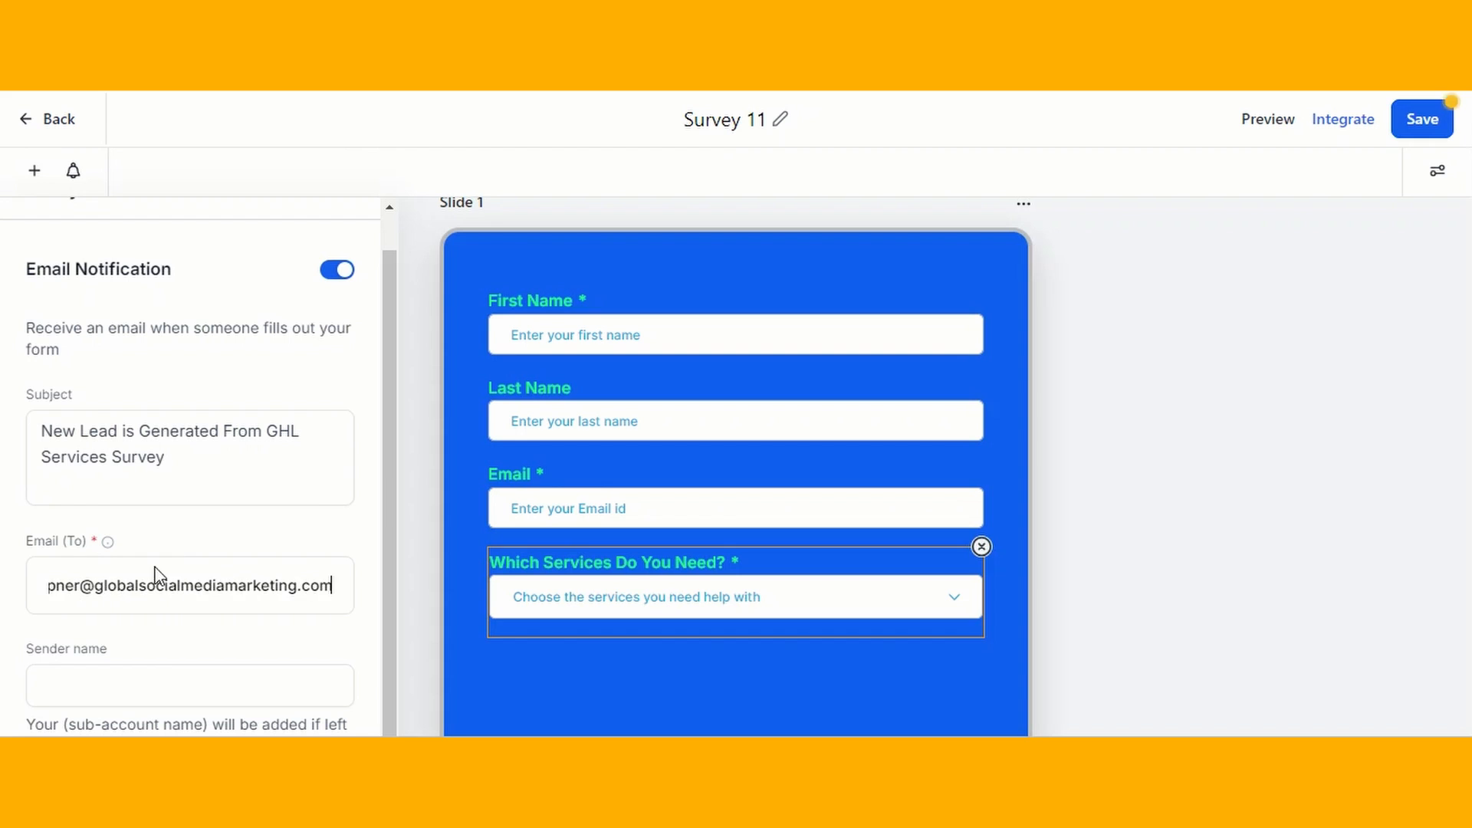
pyautogui.click(145, 681)
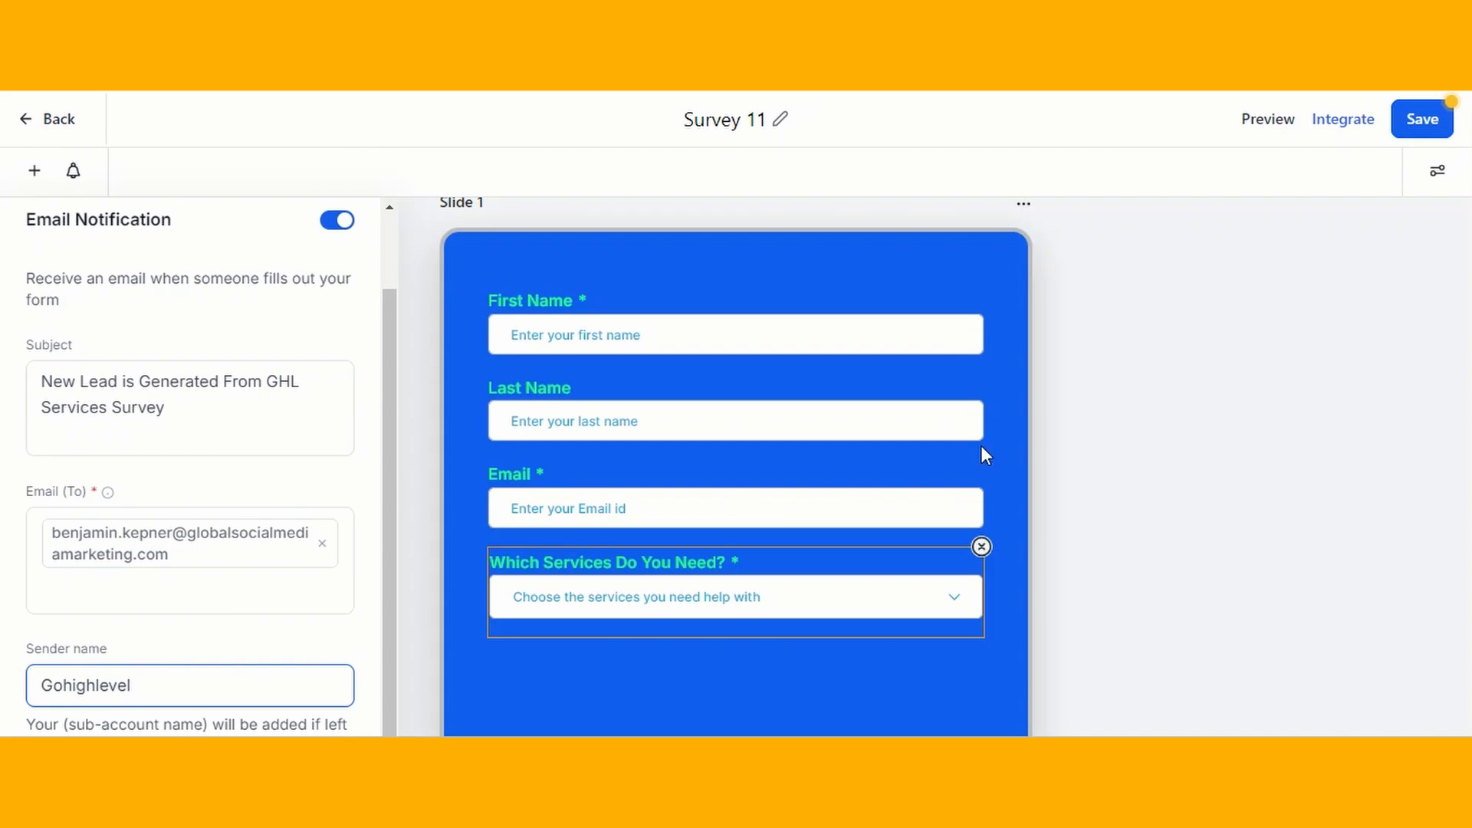
pyautogui.scroll(1, 1101, 358)
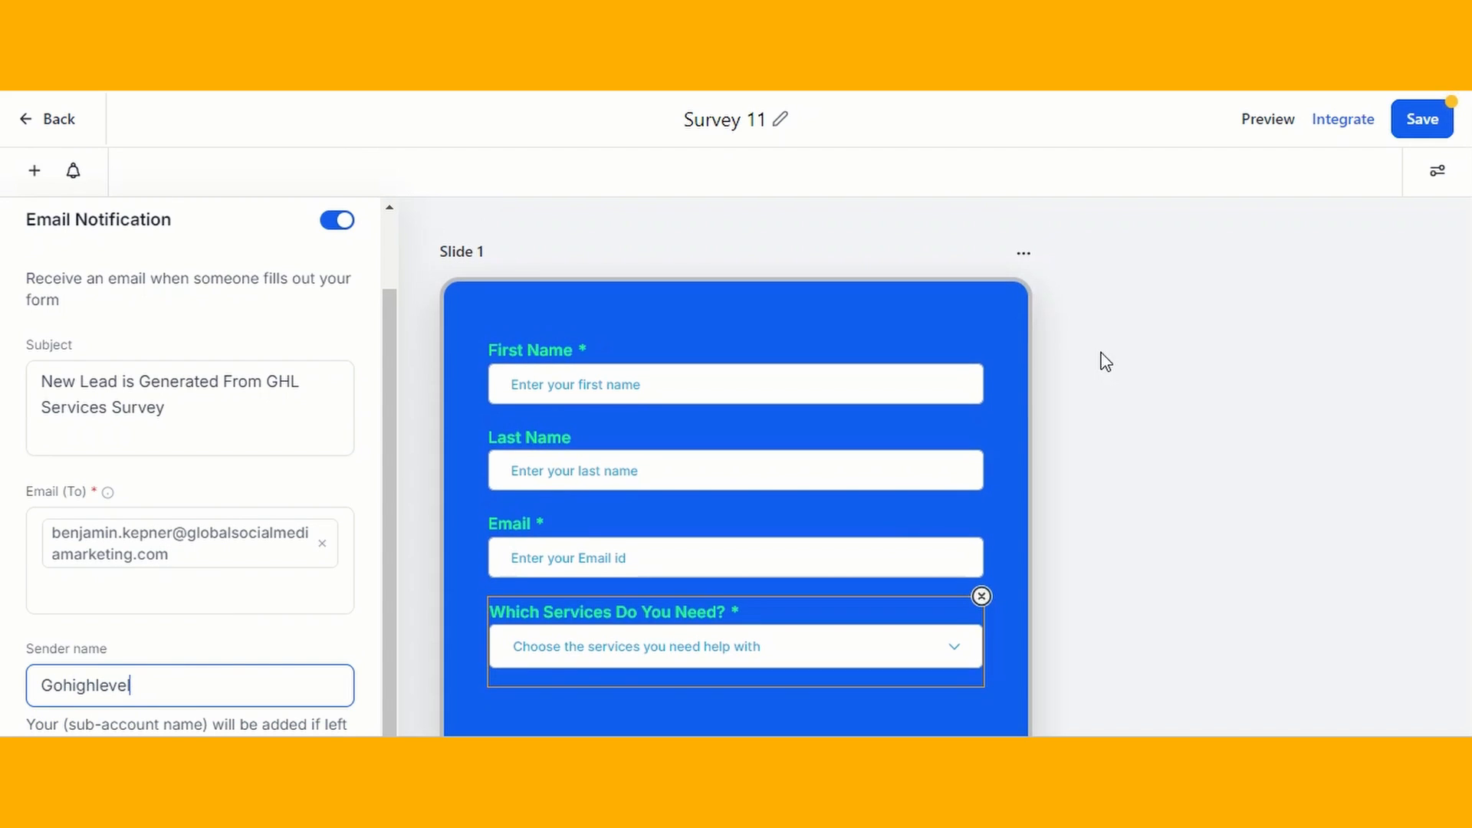
pyautogui.click(1409, 123)
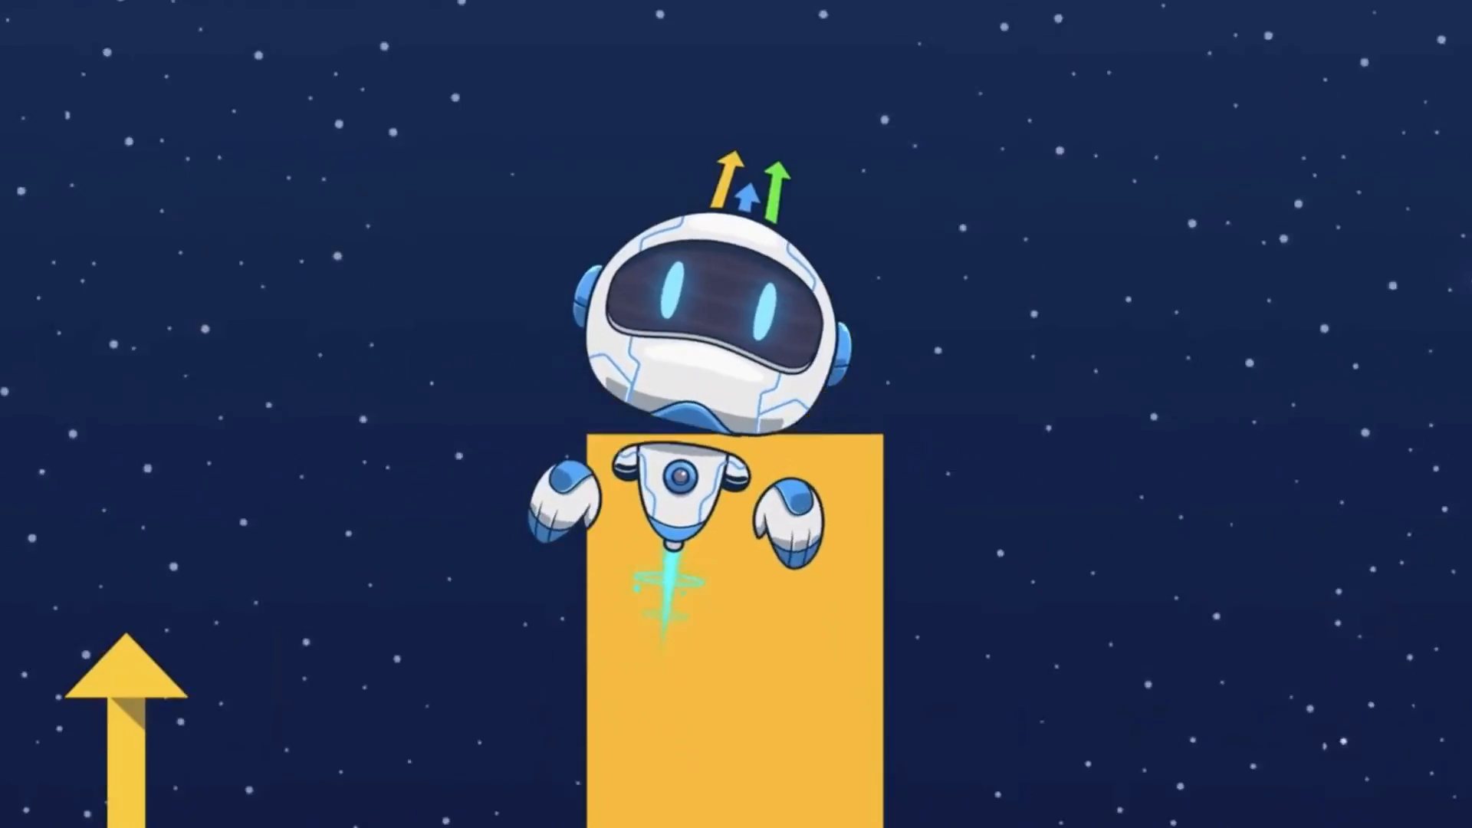